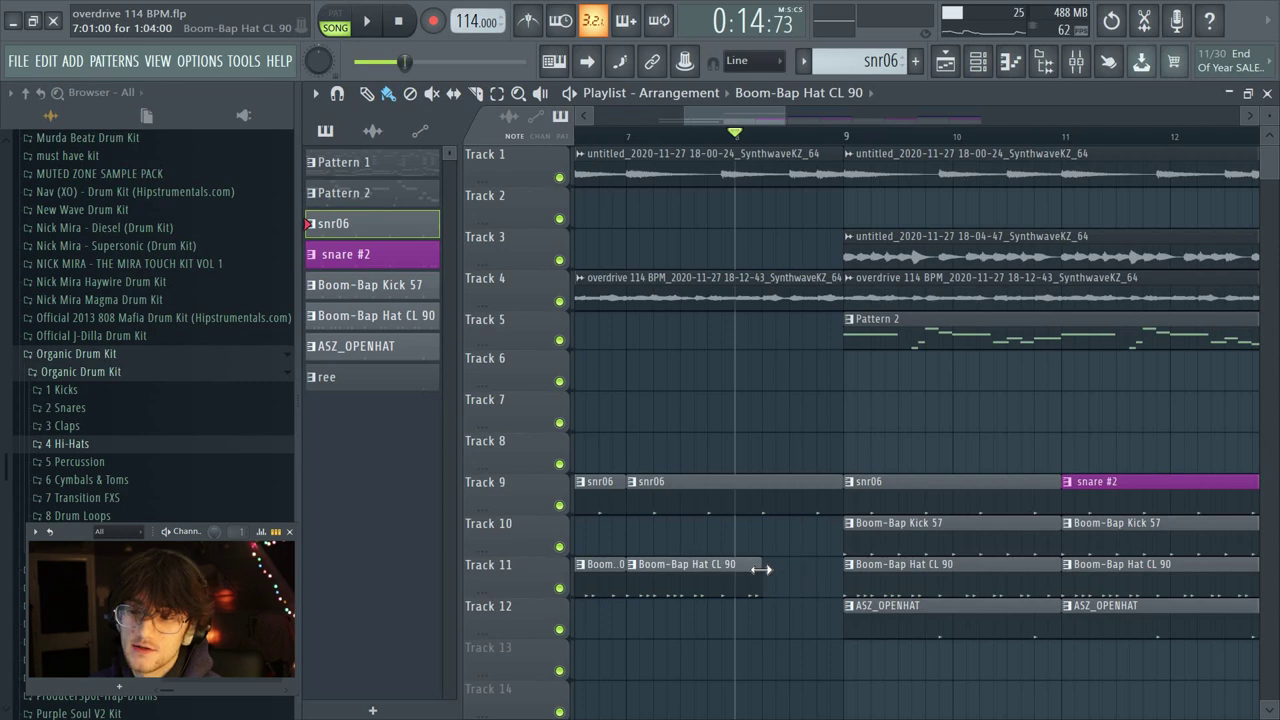
- Play the arrangement from just after bar 7 to hear the shortened Boom-Bap Hat CL 90 clip before bar 9
left_click(633, 137)
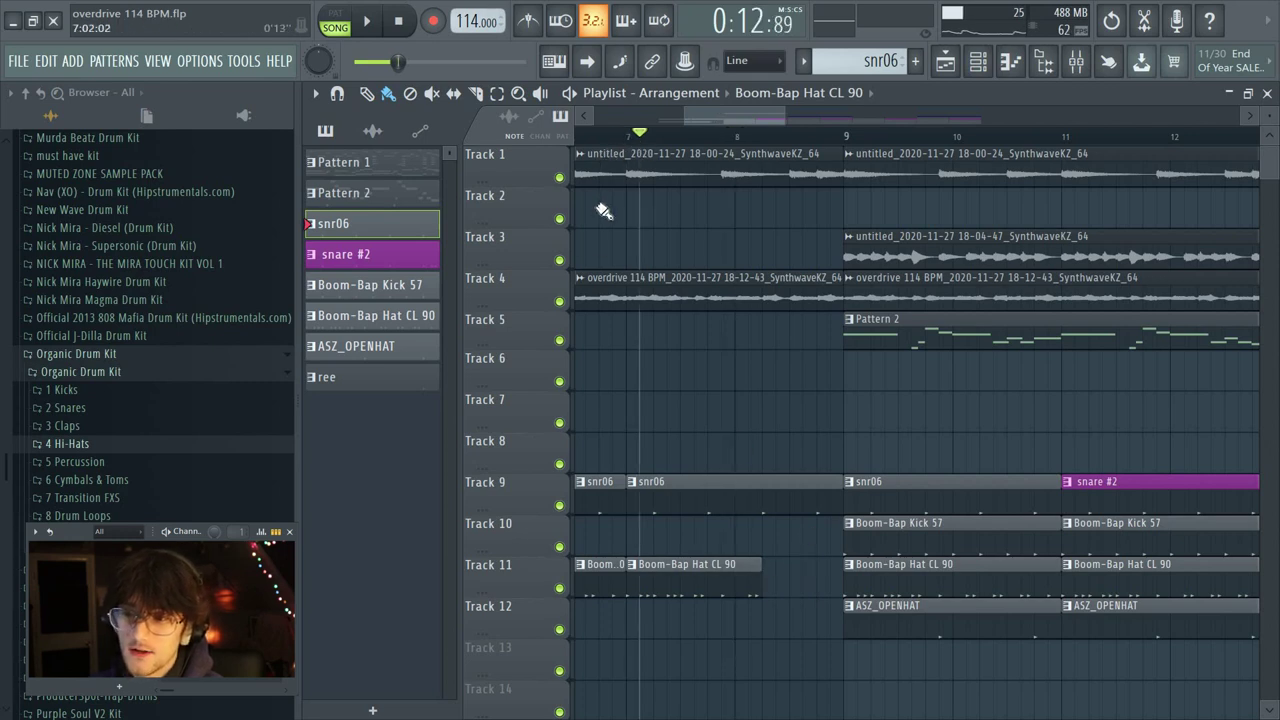
key("space")
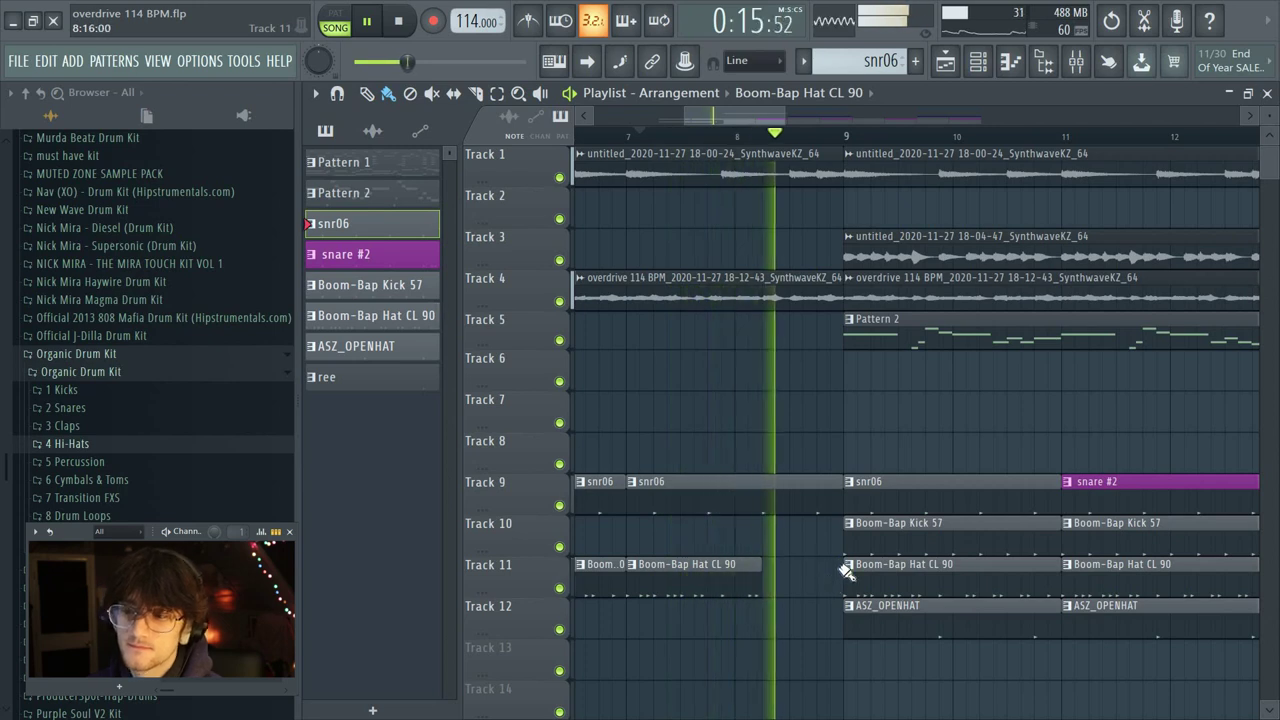
key("space")
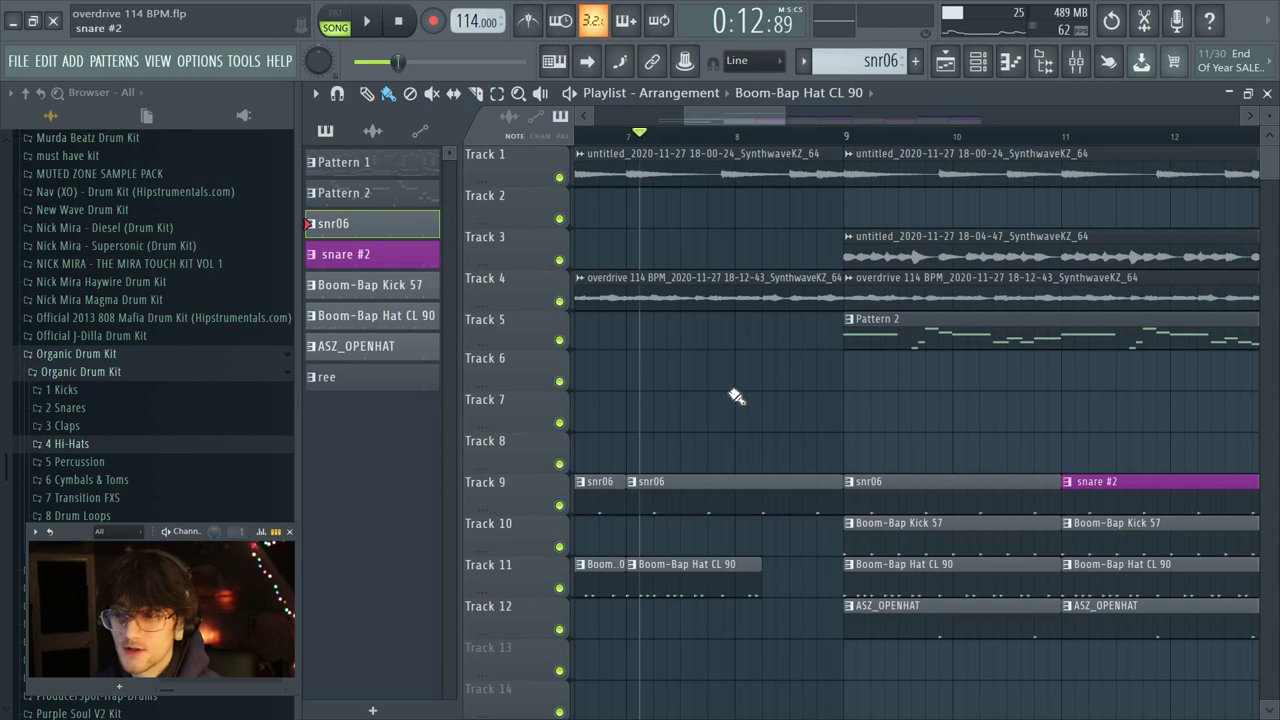
- Try shortening the snr06 clip on Track 9 to end level with the Boom-Bap Hat CL 90 clip, and play the transition
left_click_drag(806, 487, 760, 478)
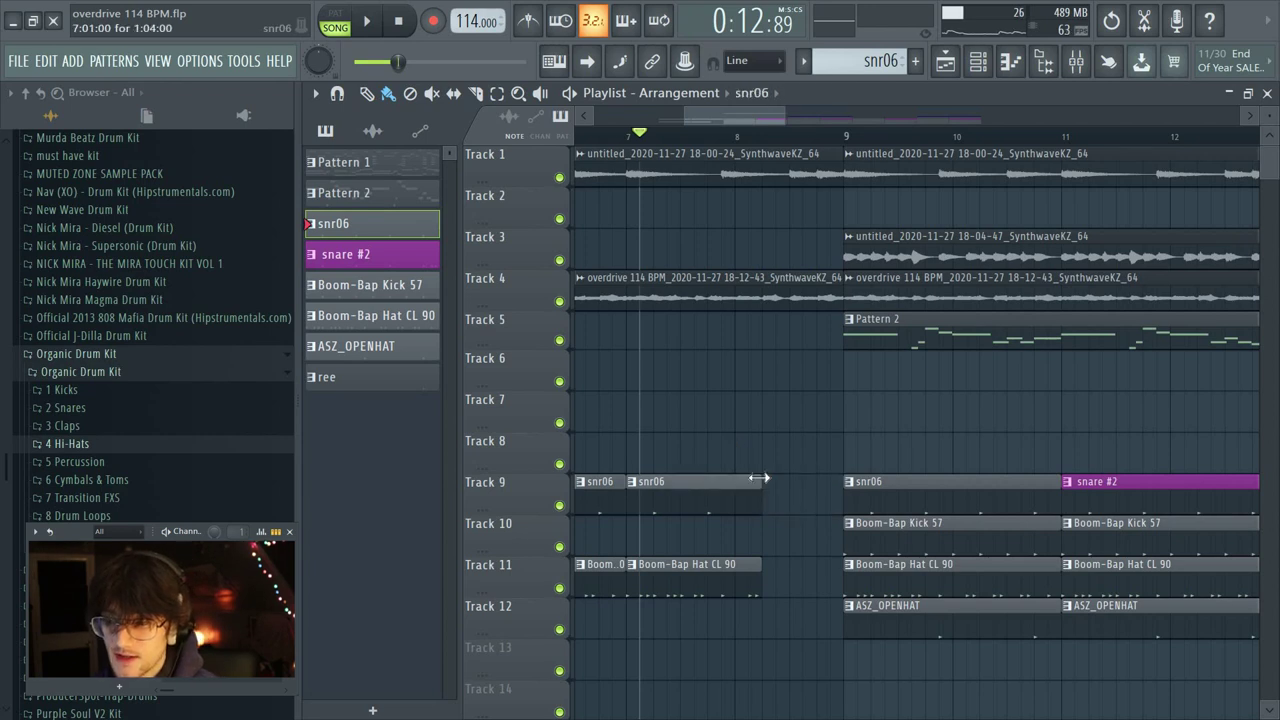
left_click(702, 150)
key("space")
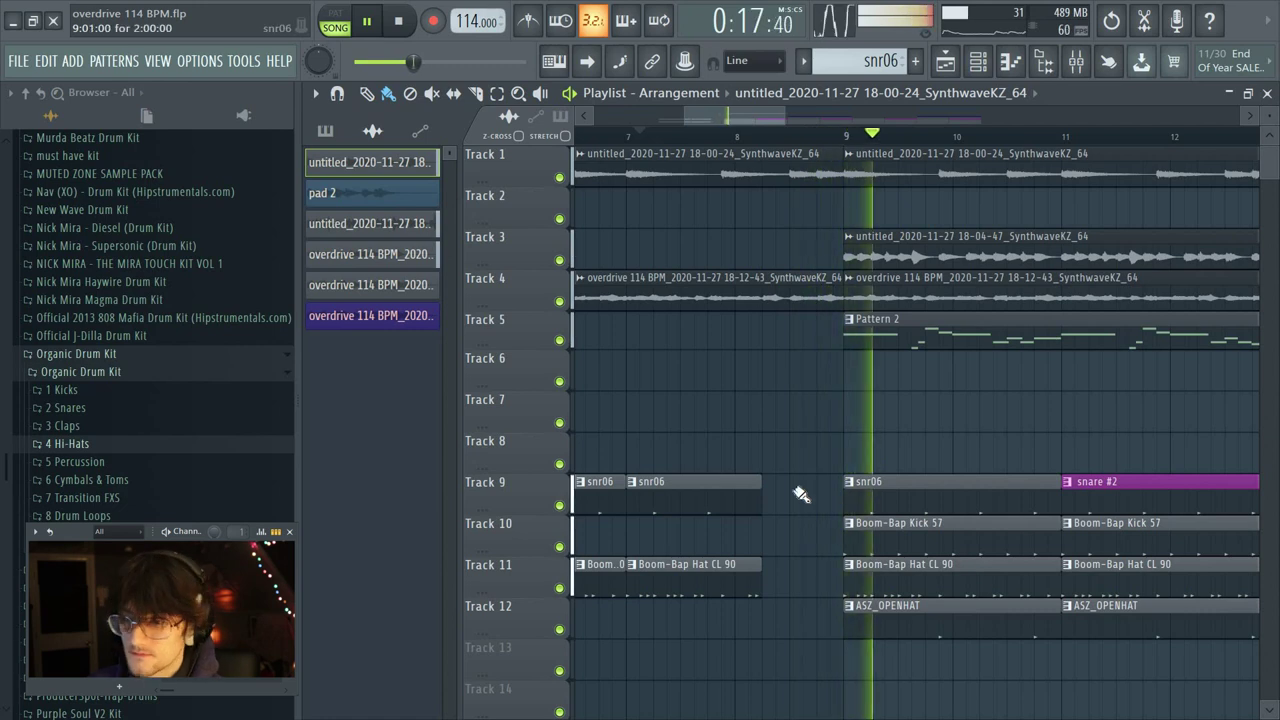
key("space")
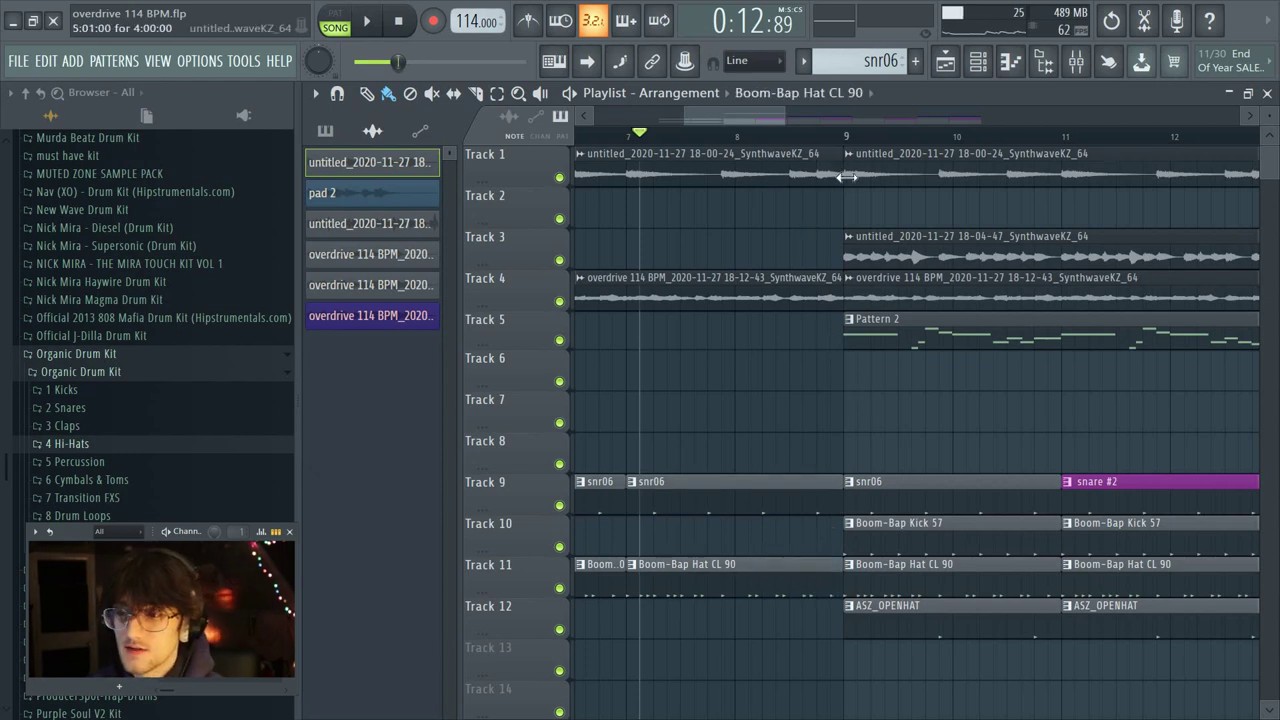
- Try shortening the Track 1 and Track 4 audio clips before bar 9 to end around bar 8, and play the gap
left_click_drag(846, 176, 750, 203)
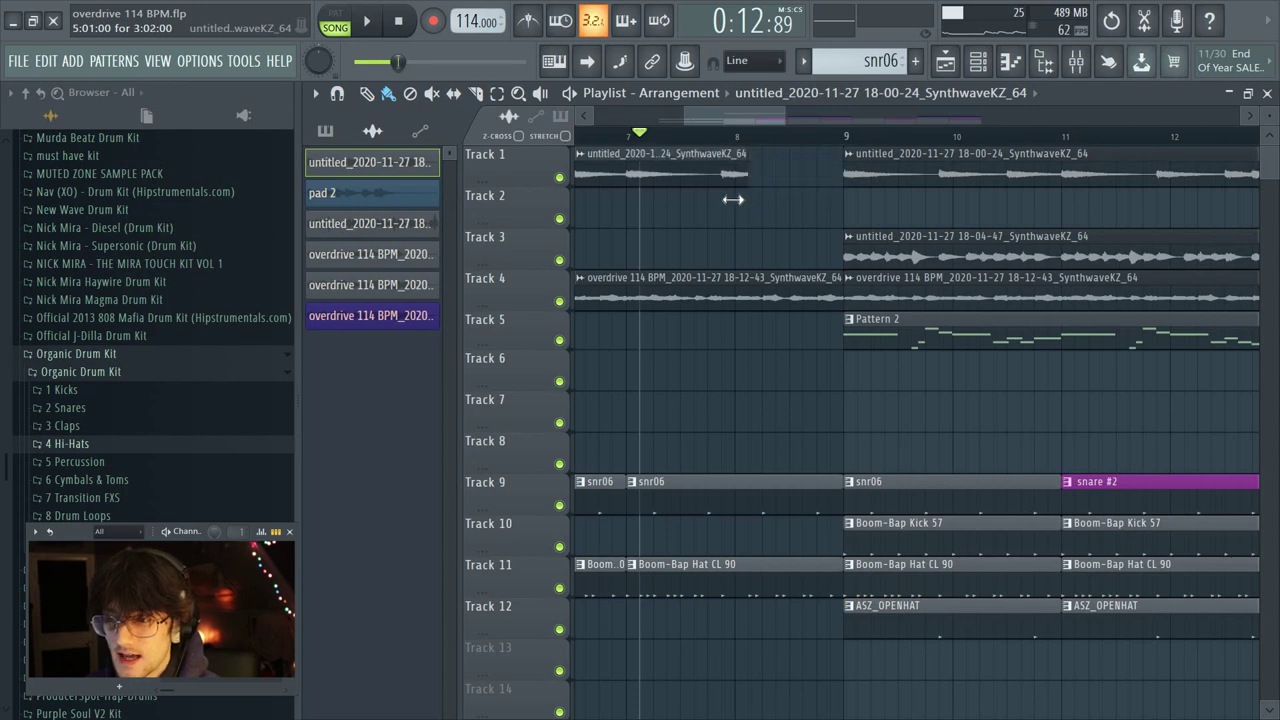
left_click_drag(830, 297, 735, 297)
key("space")
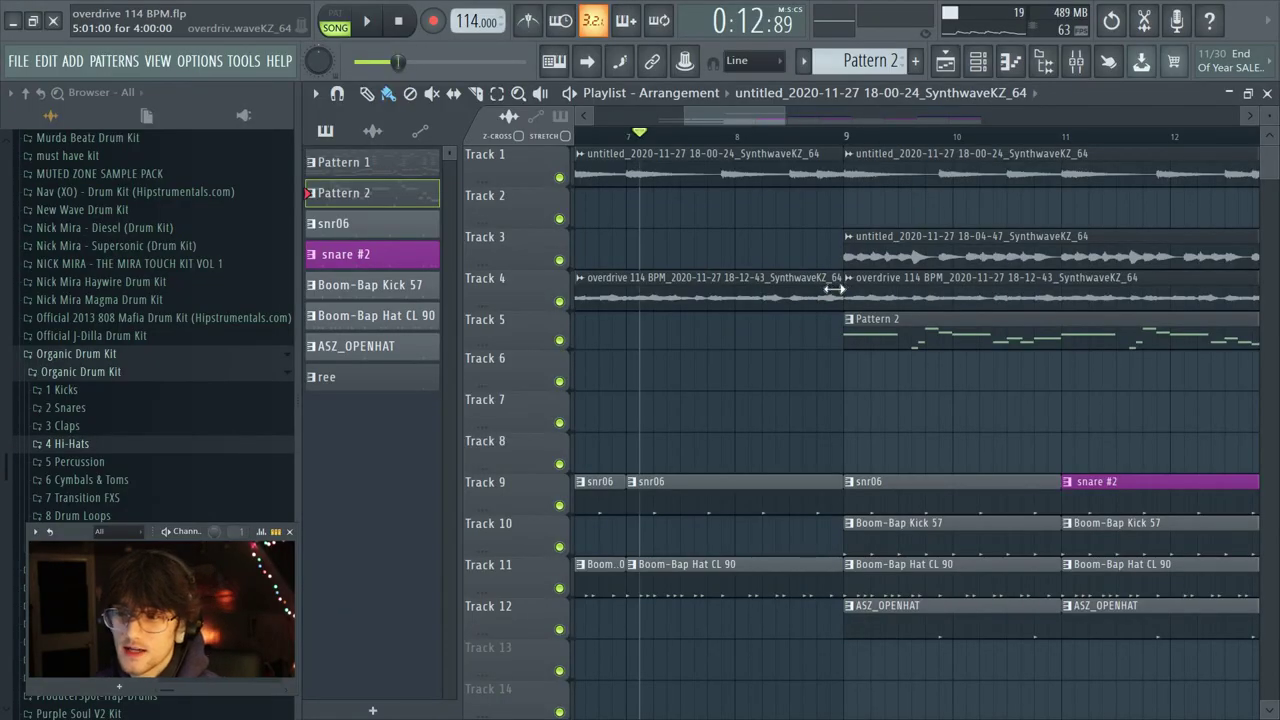
left_click_drag(836, 288, 738, 273)
key("space")
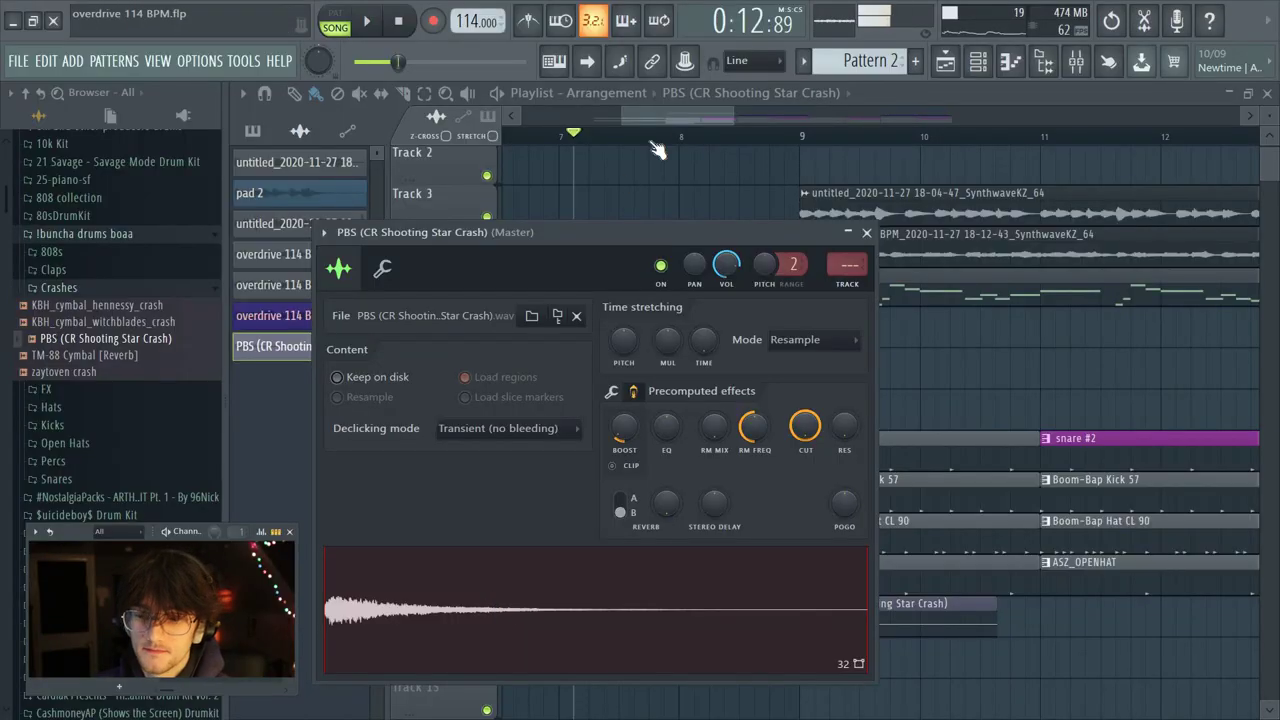
- Play the lead-in to bar 9 and inspect the channel settings of the PBS (CR Shooting Star Crash) clip on Track 13
key("Escape")
scroll(690, 153, "down", 2)
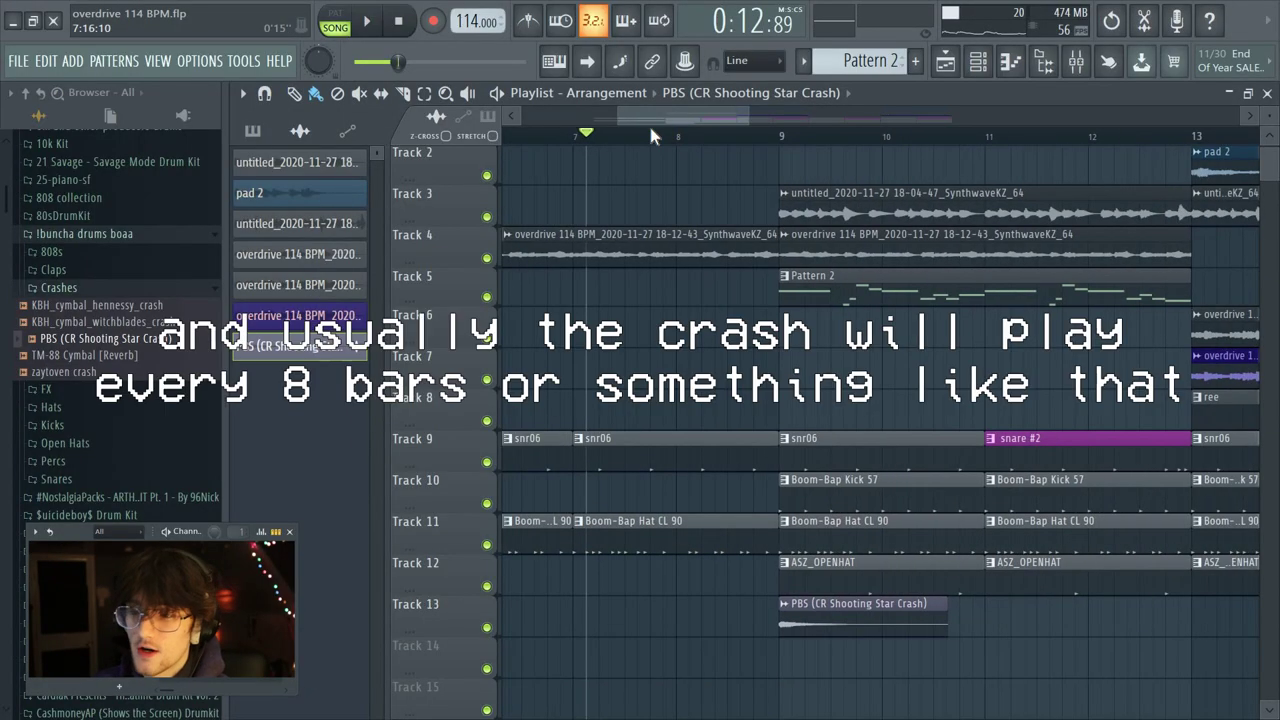
key("space")
double_click(937, 622)
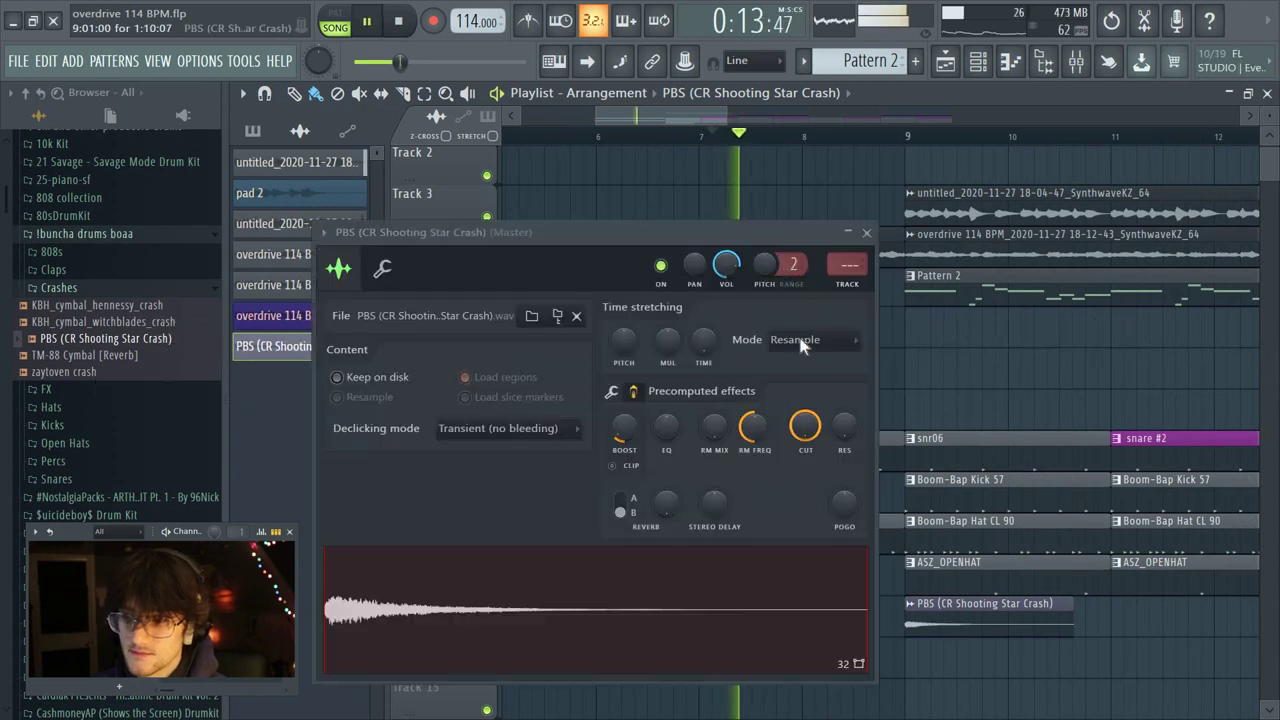
key("Escape")
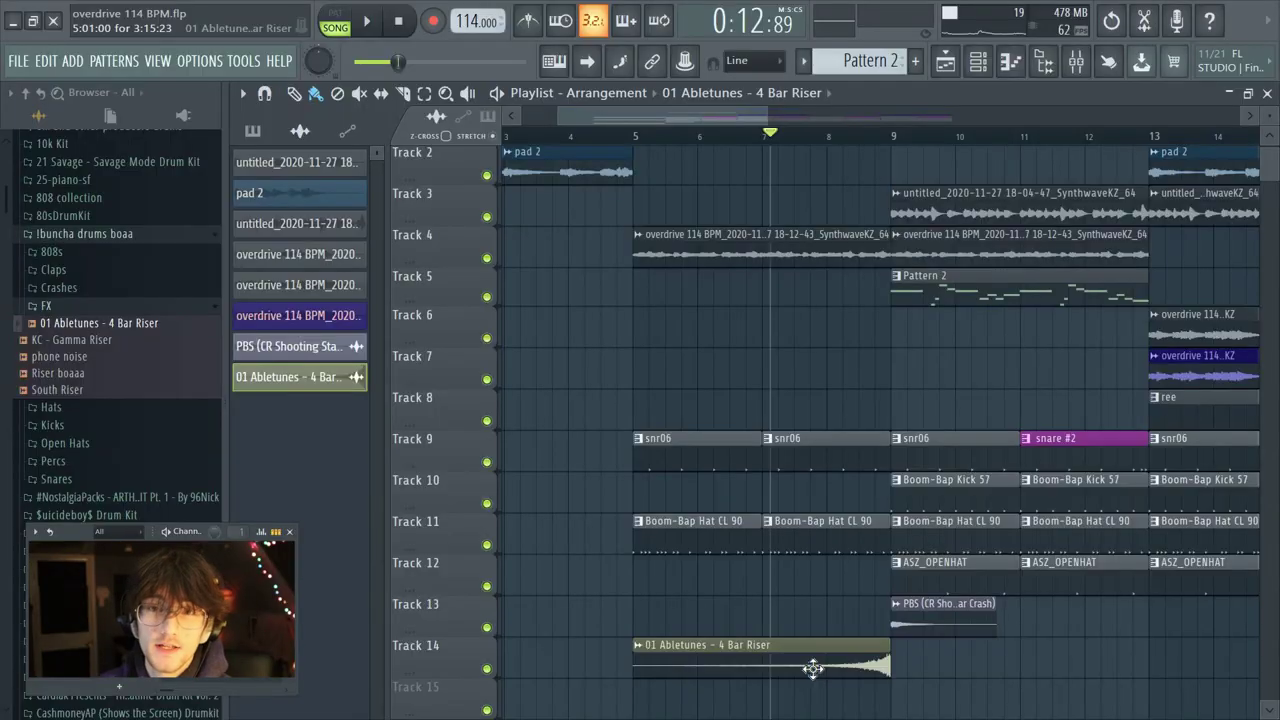
- Add a quick fade-out to the 01 Abletunes - 4 Bar Riser sample on Track 14 and play the transition into bar 9
double_click(814, 676)
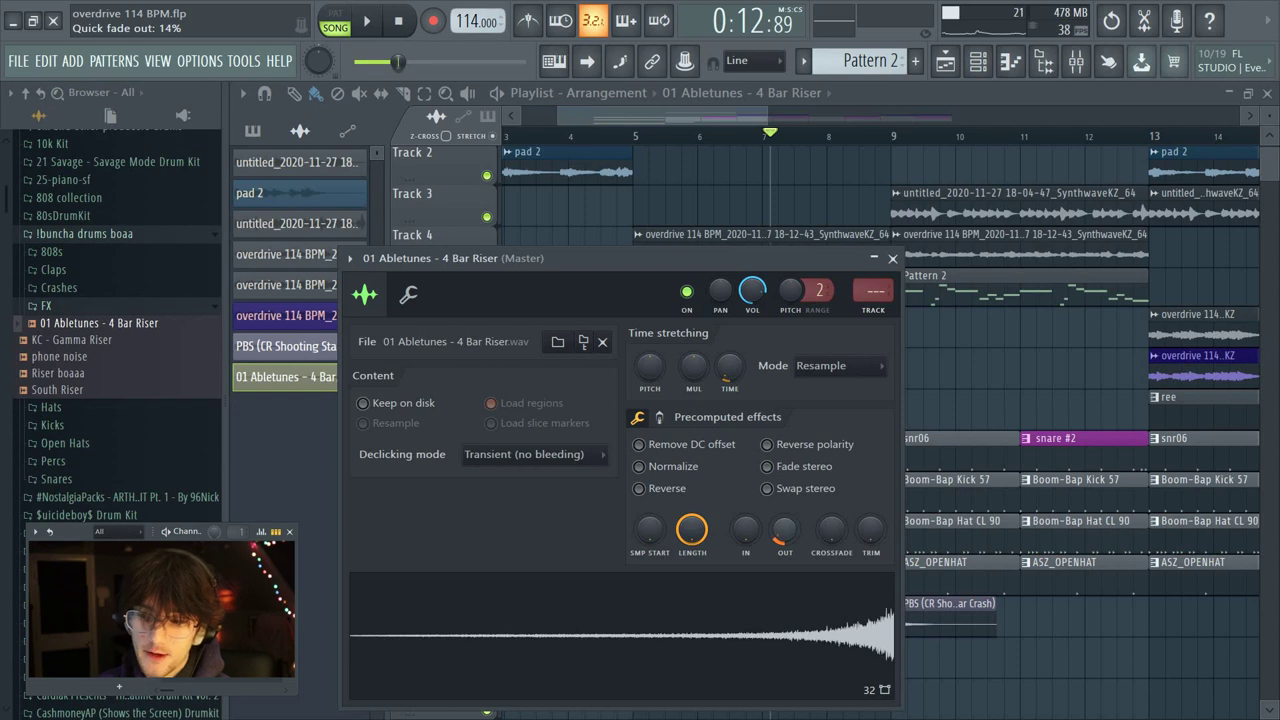
key("Escape")
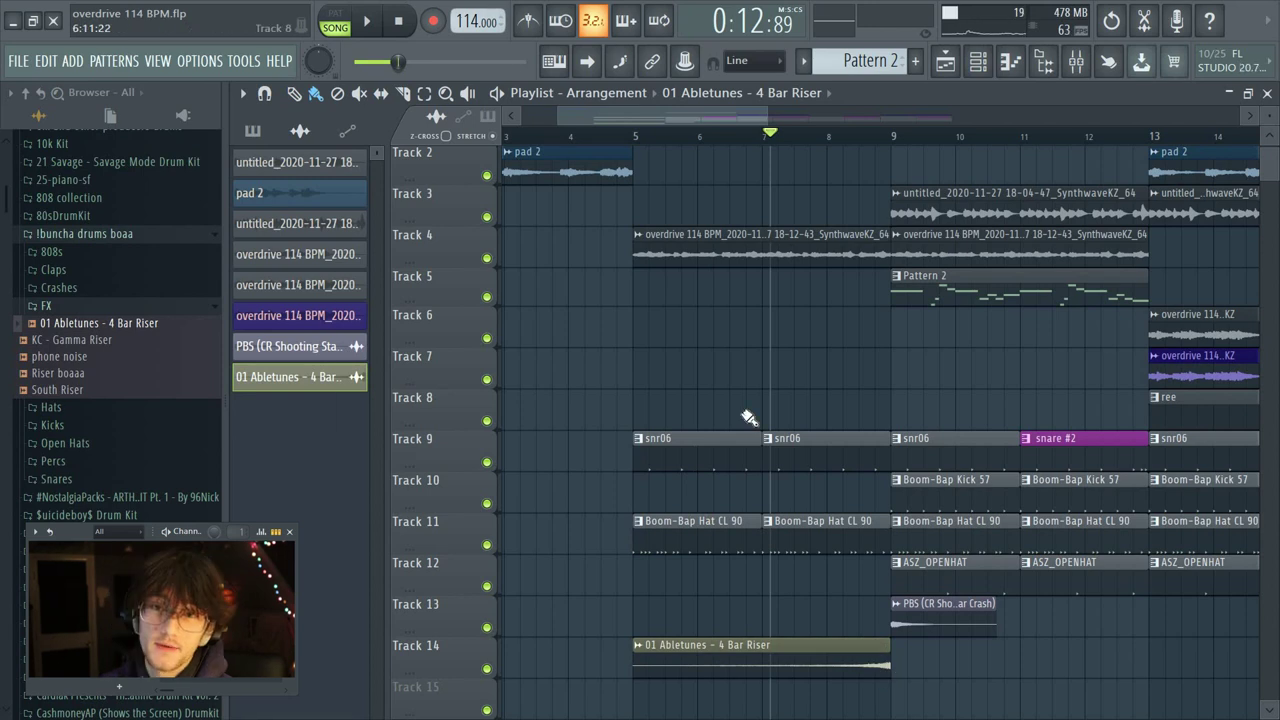
key("space")
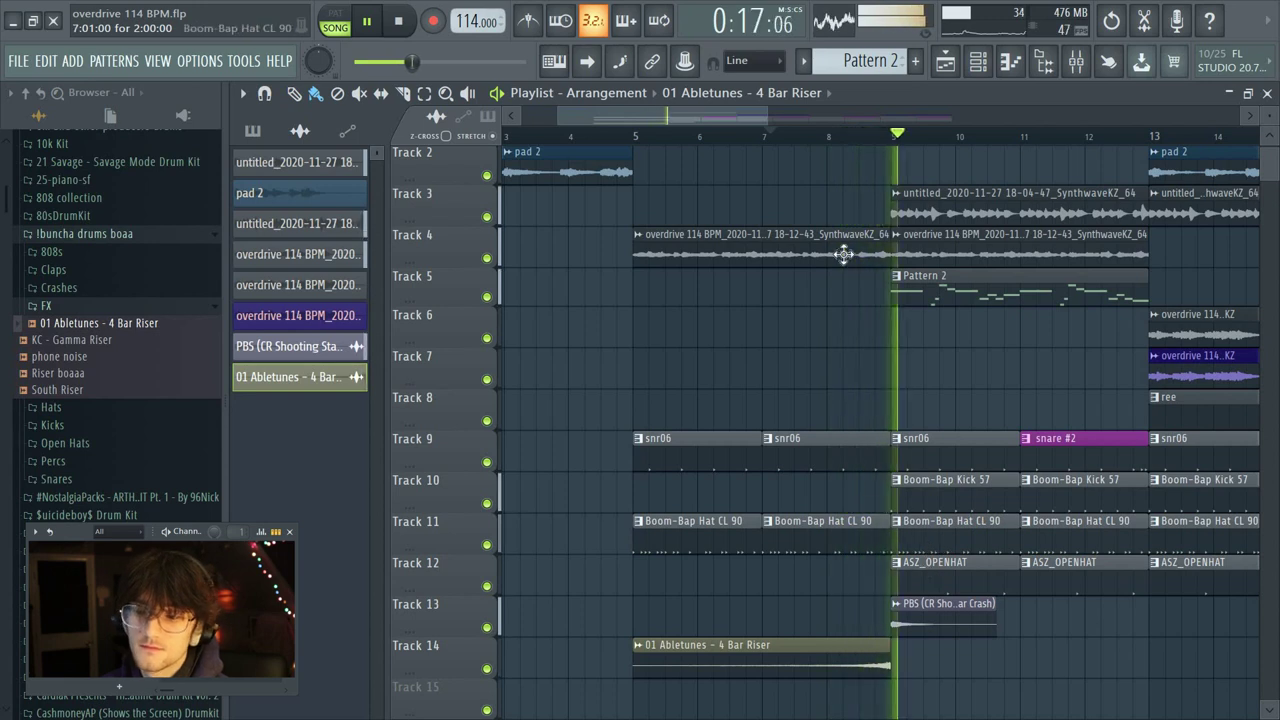
- Try trimming the Boom-Bap Hat CL 90 and snr06 clips that start at bar 7 to end before bar 9, and play the gap
scroll(880, 143, "up", 2)
key("space")
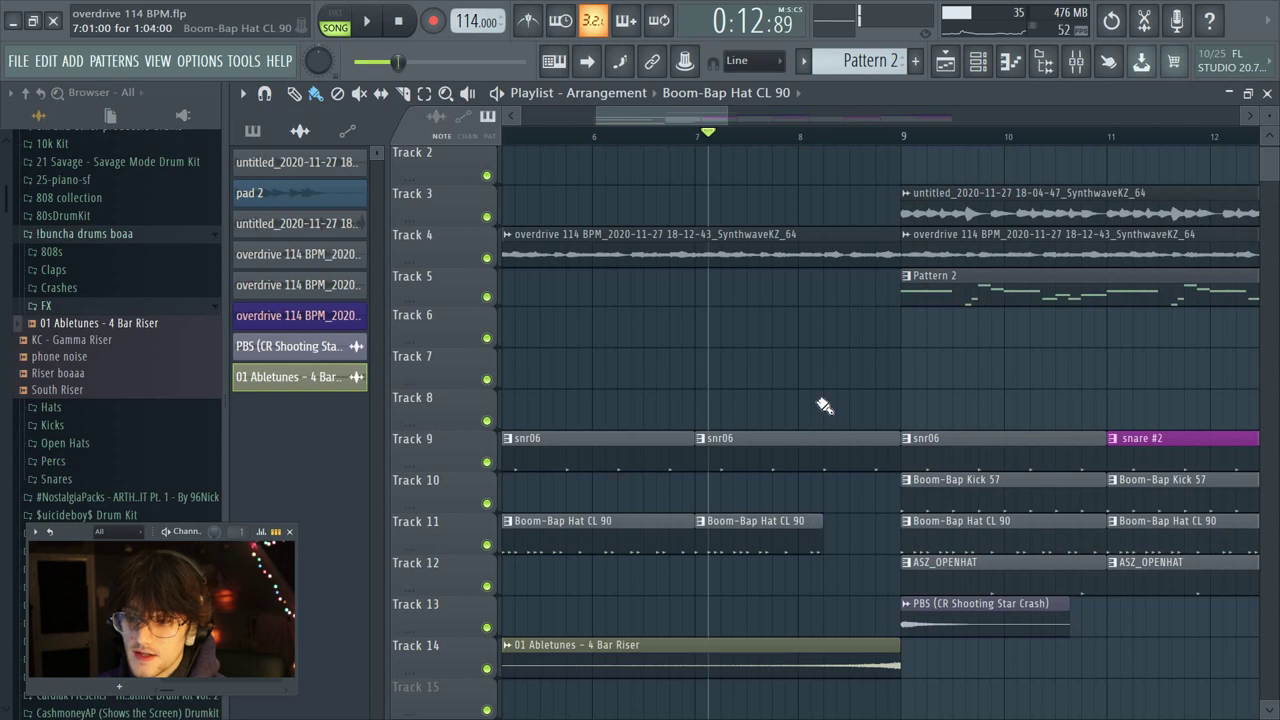
key("space")
left_click_drag(897, 453, 857, 451)
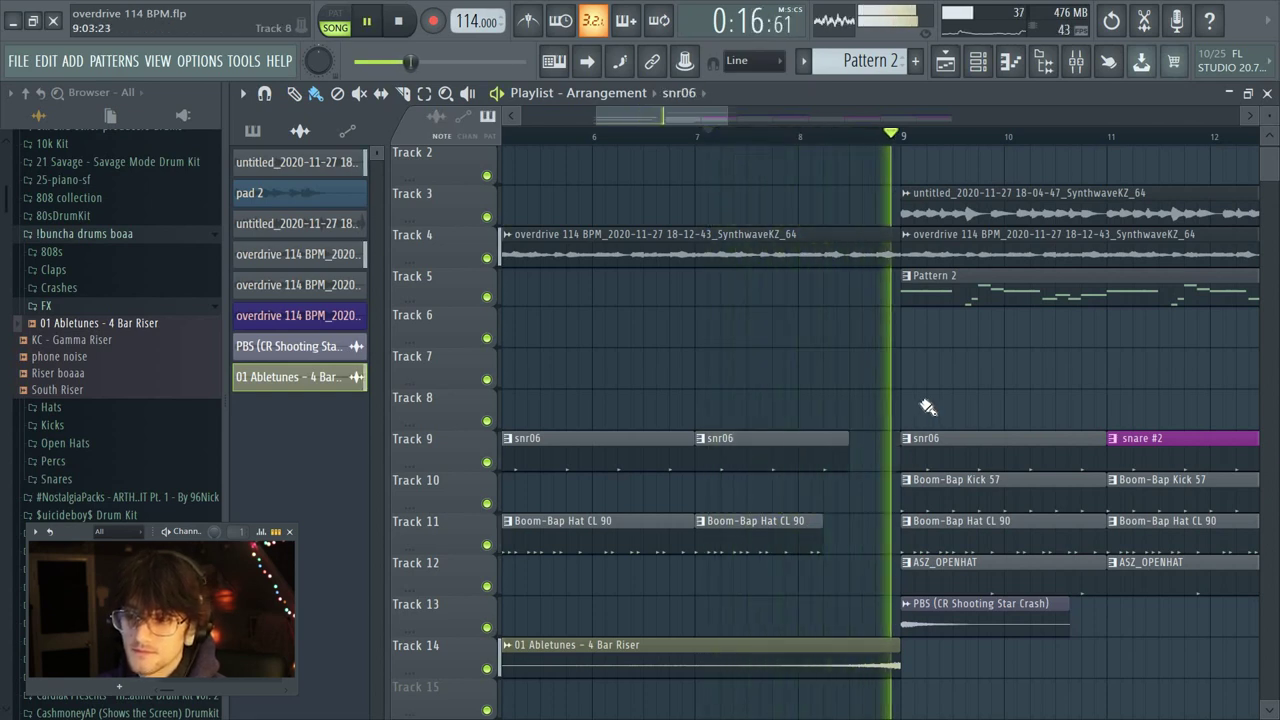
key("space")
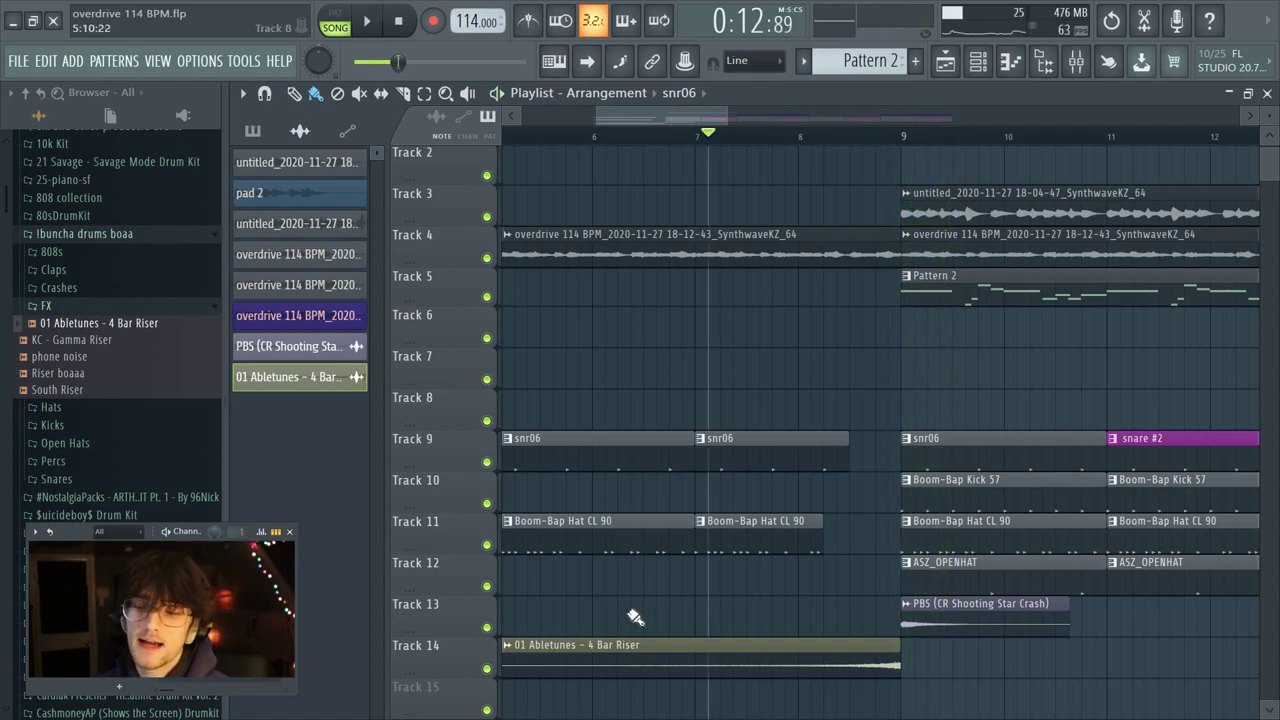
- Route the 01 Abletunes - 4 Bar Riser sample to mixer track 12 and add Fruity Delay 2 in effect slot 4
double_click(753, 655)
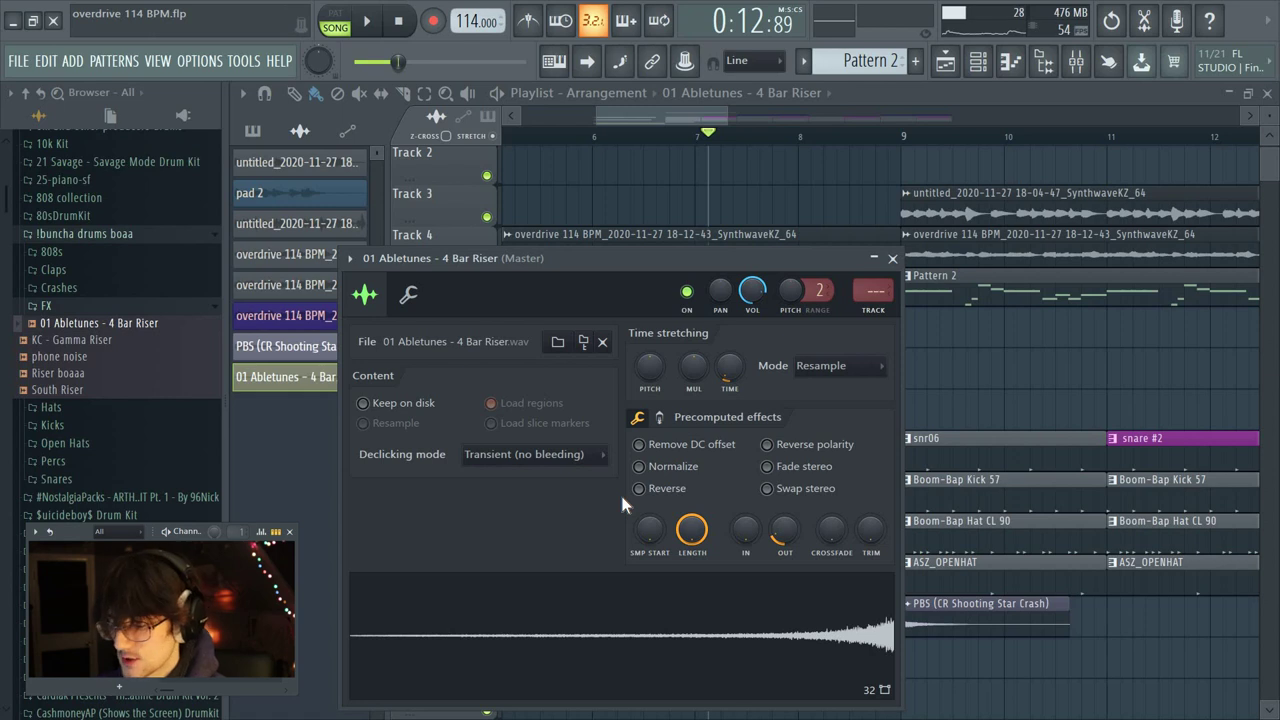
key("F9")
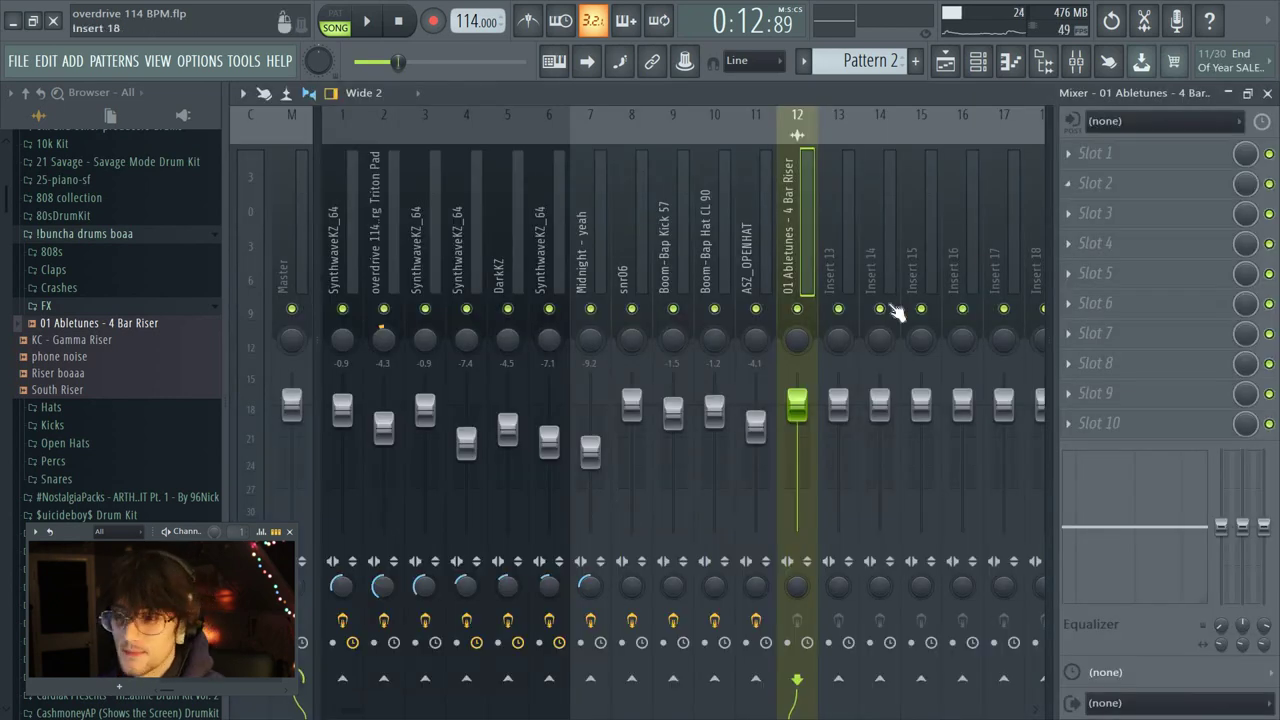
left_click(1112, 255)
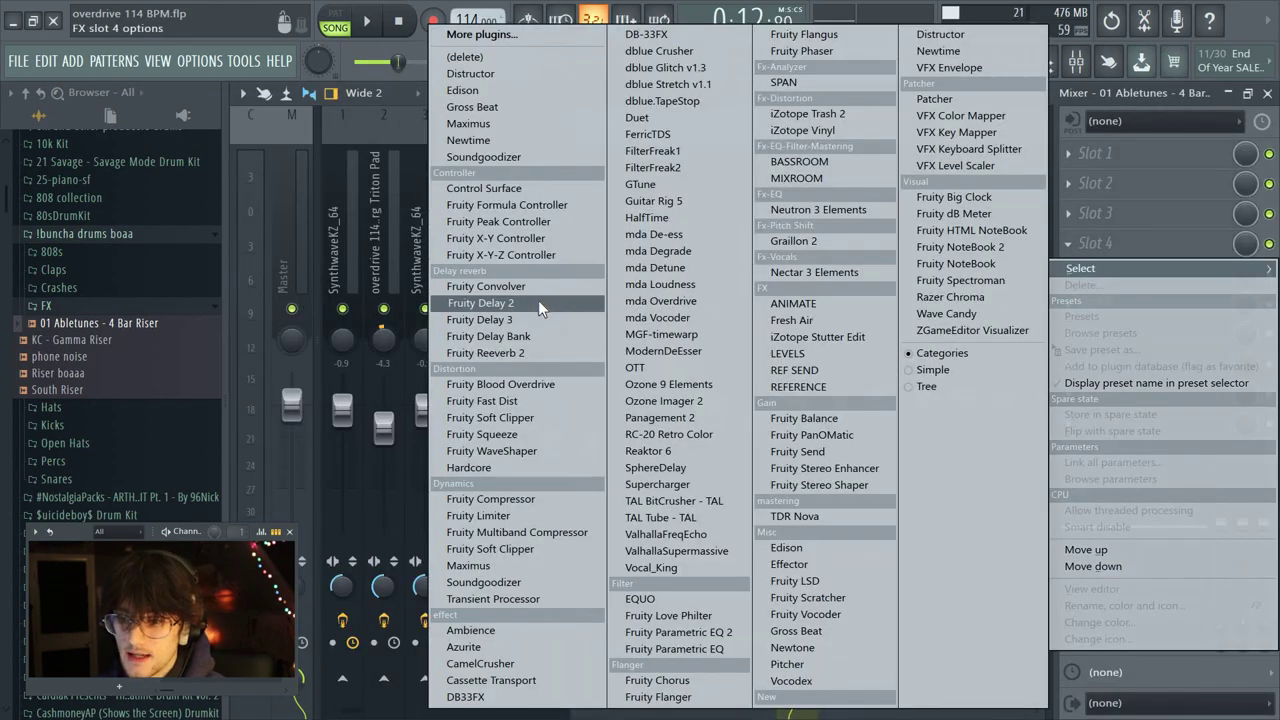
left_click(538, 300)
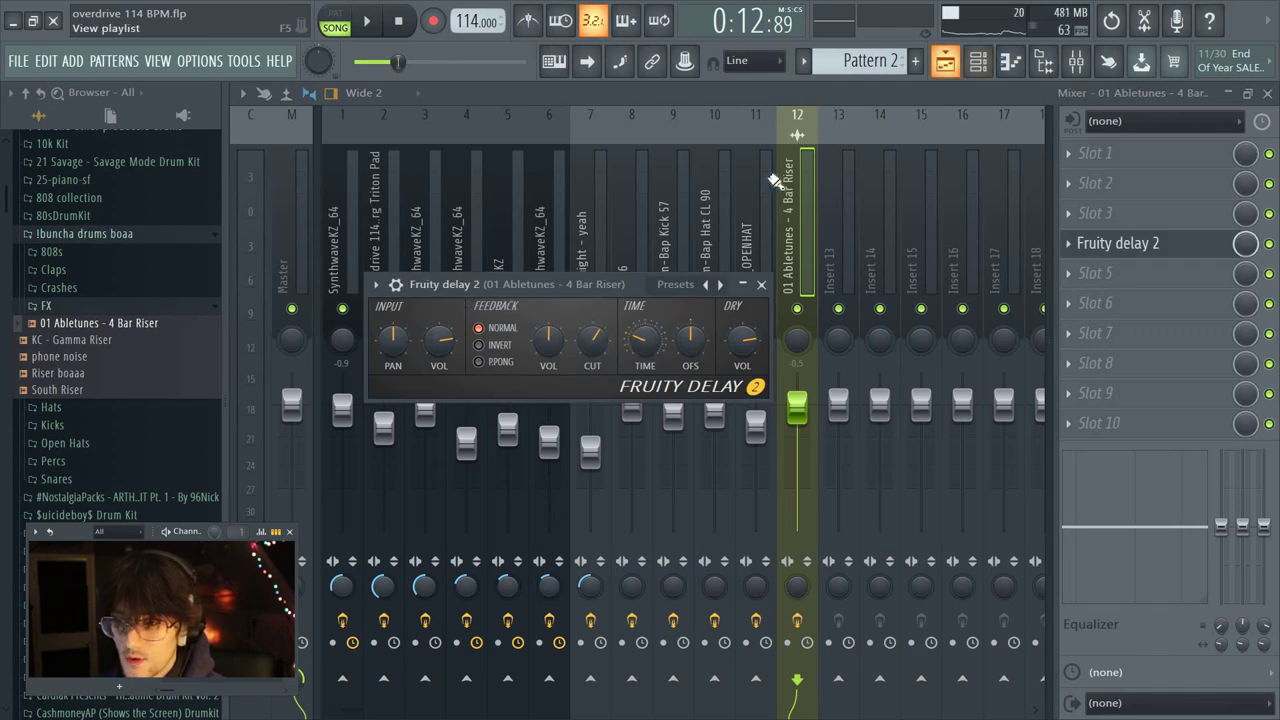
- Play the arrangement from bar 8 with the mixer open to hear the riser with its delay
key("F5")
left_click(799, 138)
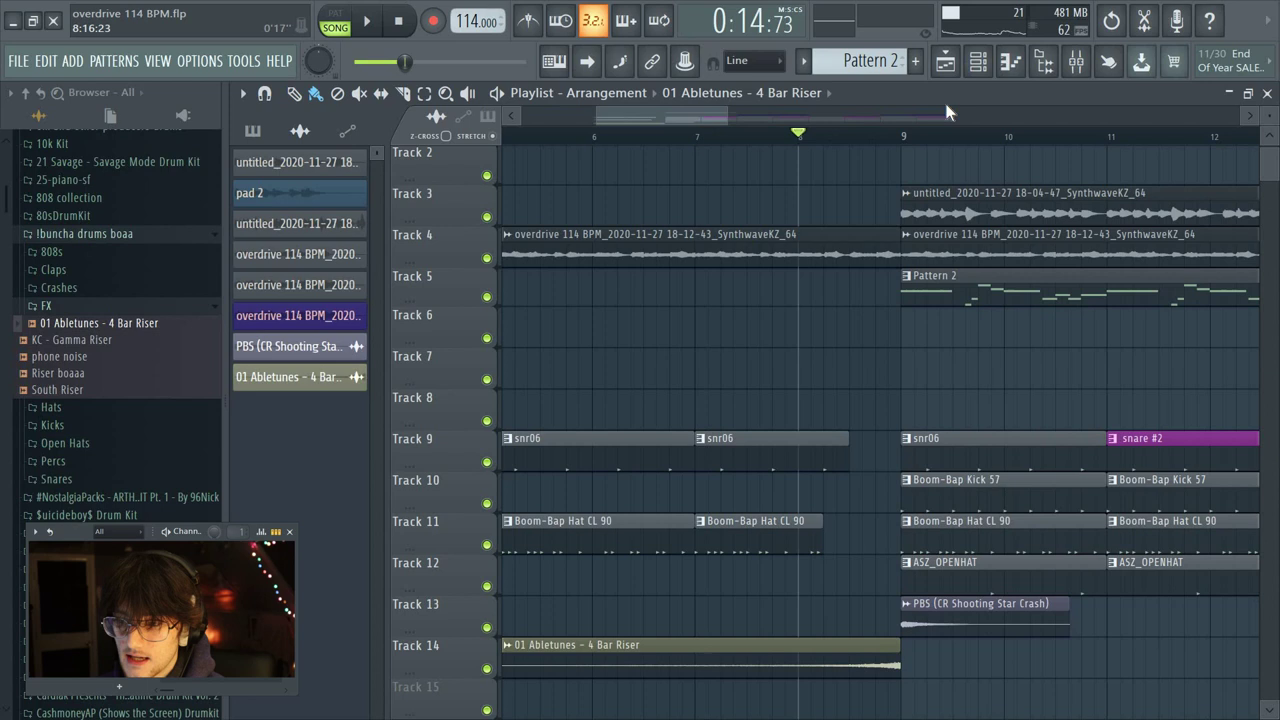
left_click(1078, 70)
key("space")
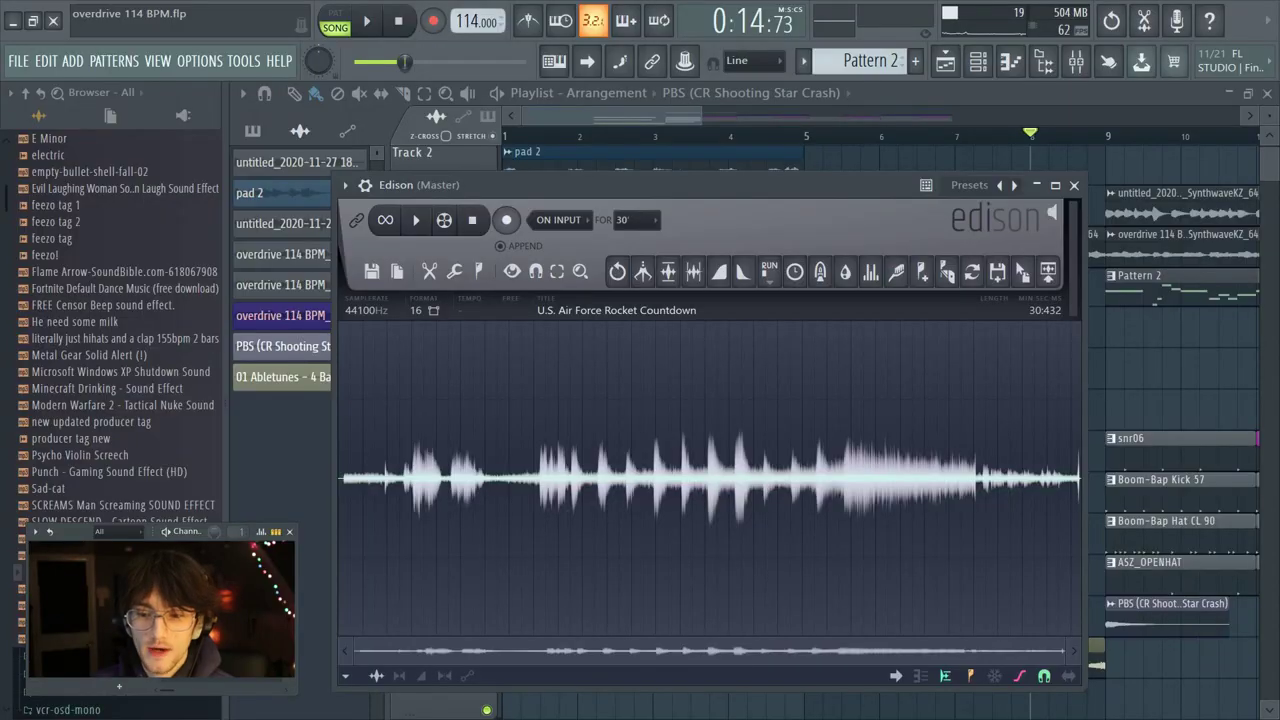
- Select the section from about 17.4 to 20.6 seconds of the U.S. Air Force Rocket Countdown sample in Edison and play it
right_click(100, 495)
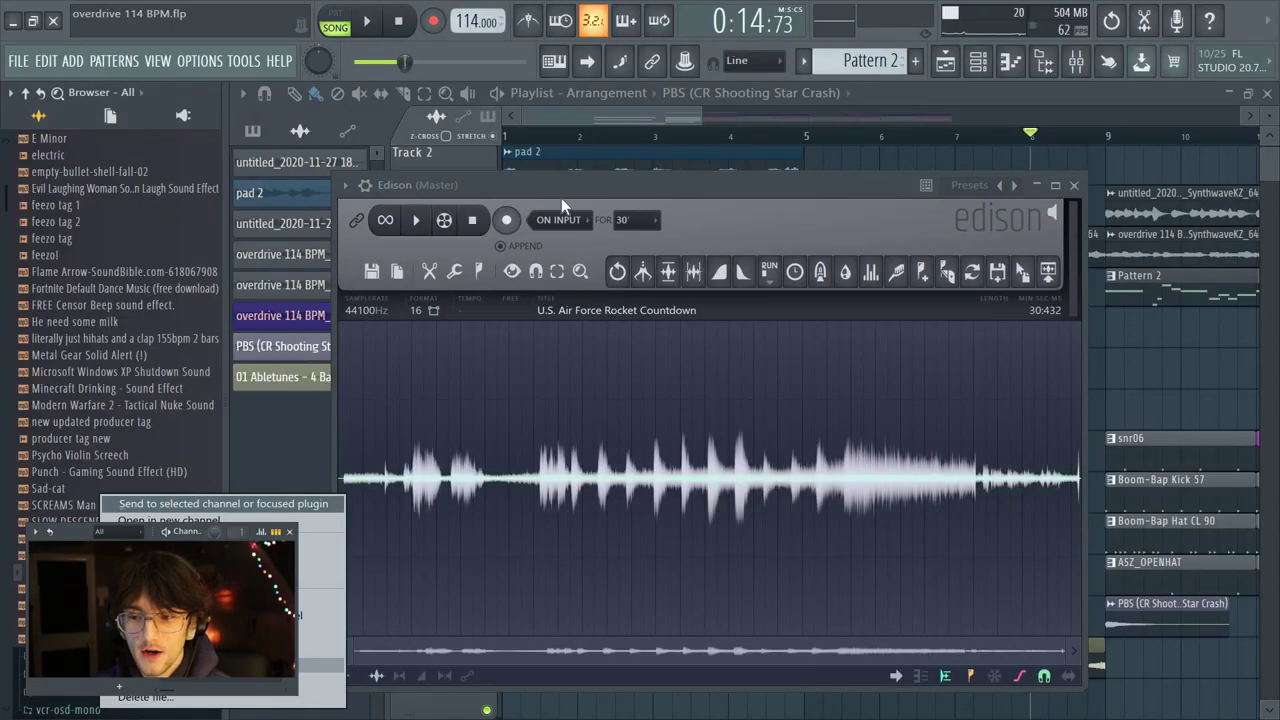
left_click_drag(560, 190, 558, 169)
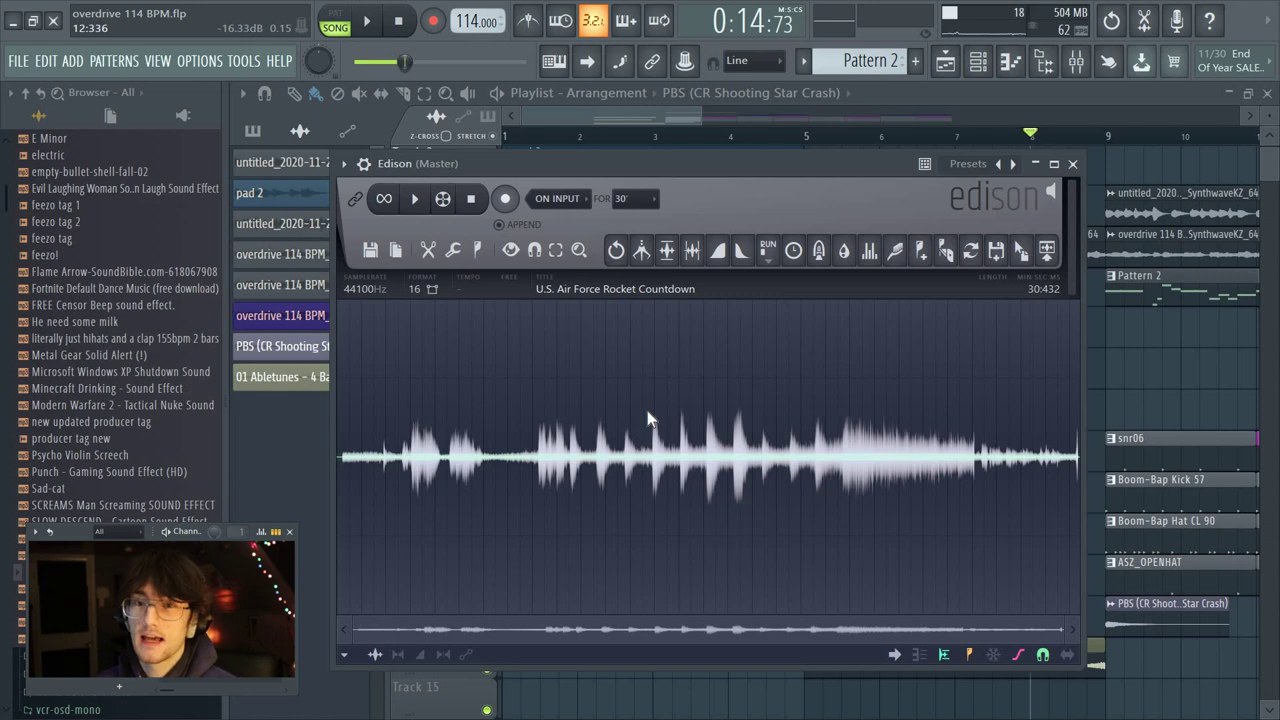
scroll(778, 436, "up", 3)
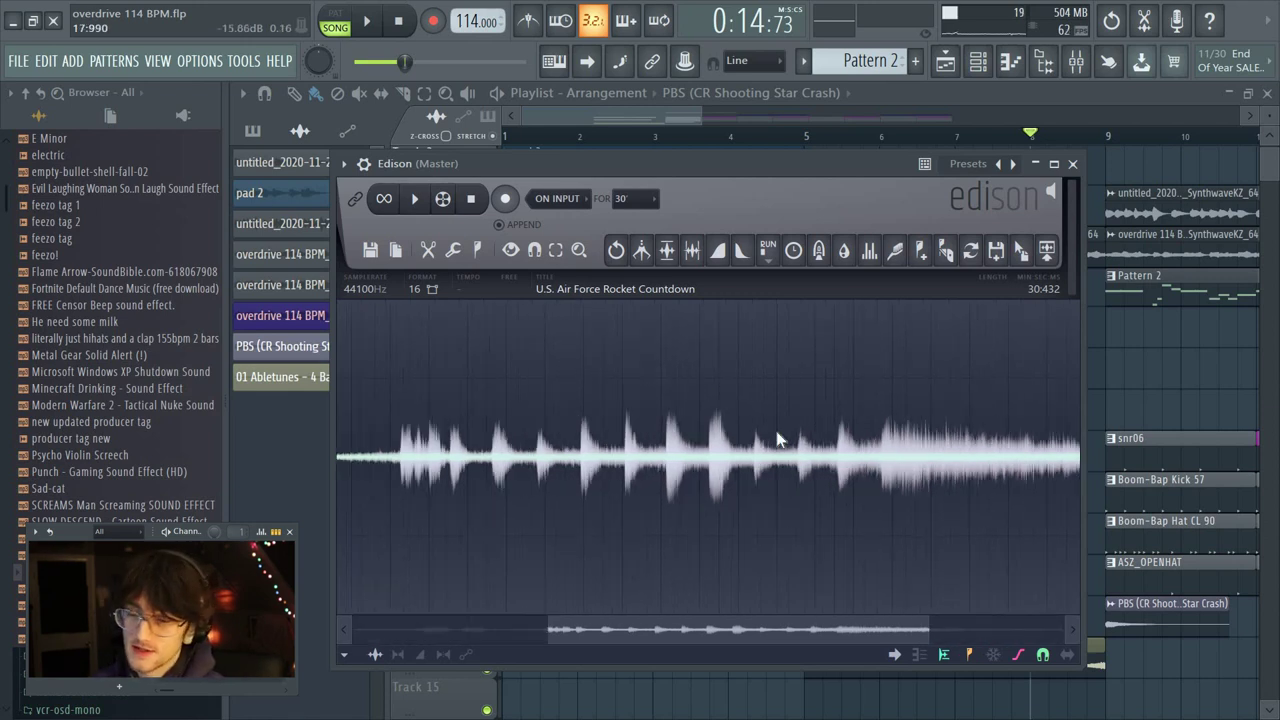
mouse_move(929, 449)
left_mouse_down()
mouse_move(970, 456)
mouse_move(944, 461)
left_mouse_up()
key("space")
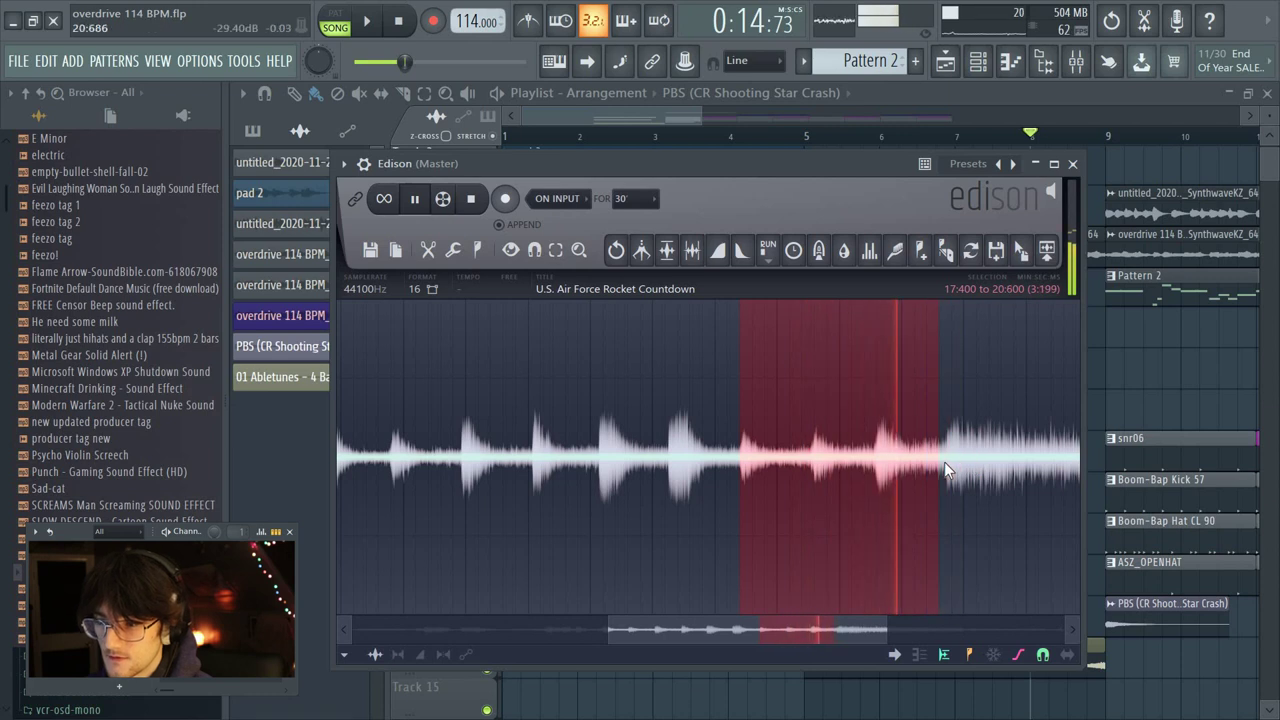
- Place the selected rocket countdown section as audio clips on Track 7 around bars 8 and 9, and play the transition
scroll(713, 441, "up", 2)
left_click_drag(1040, 255, 1024, 370)
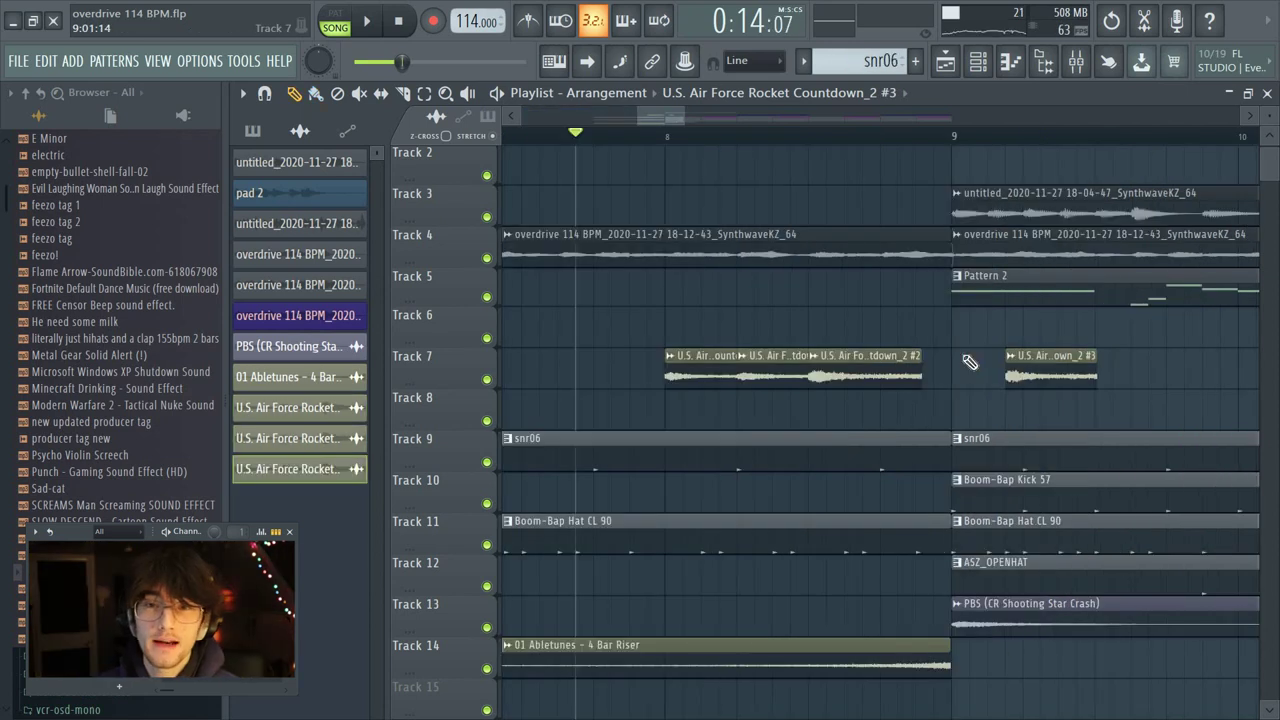
key("space")
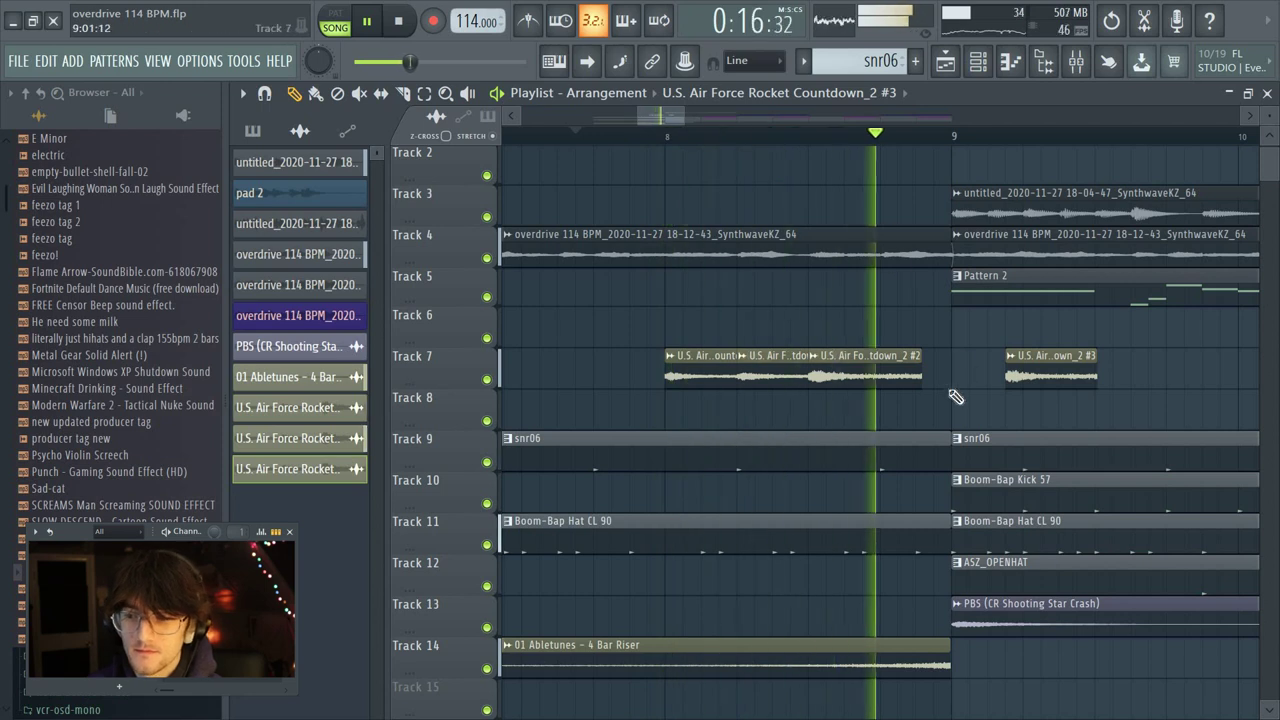
key("space")
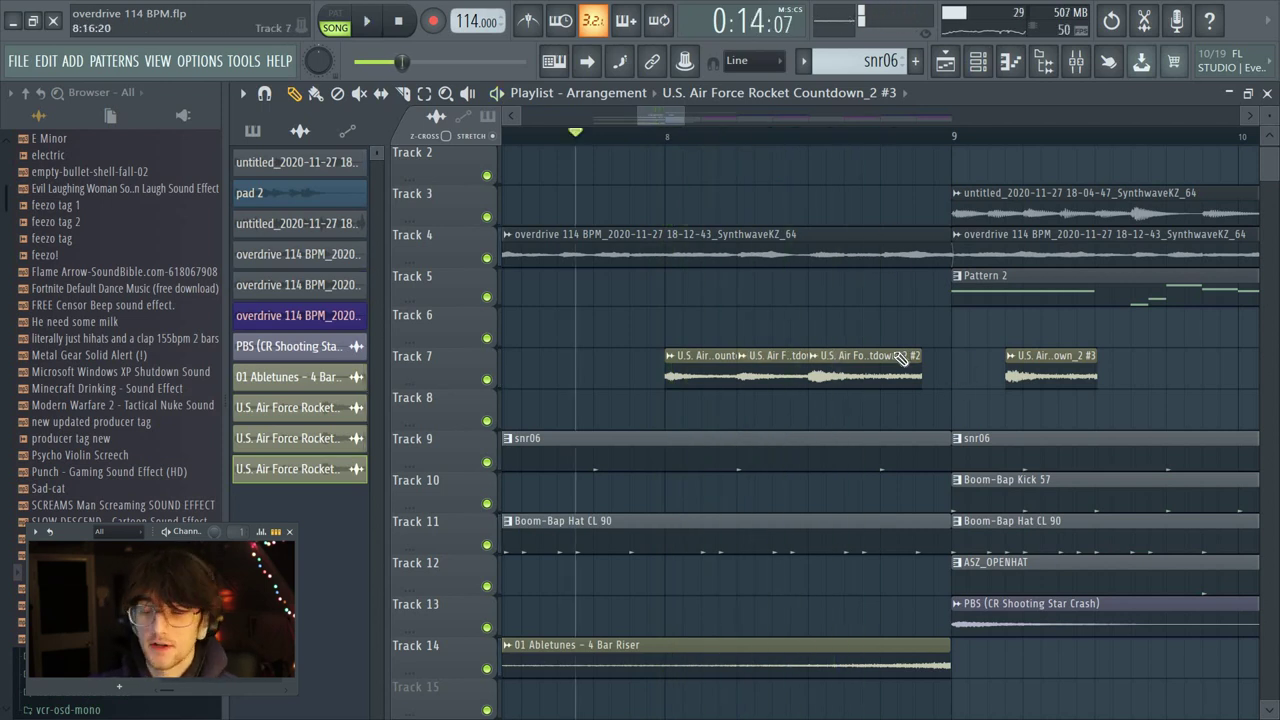
- Arrange the countdown pieces on Track 7, adding a U.S. Air Force Rocket Countdown_2 #2 clip at 8:13:00
left_click_drag(970, 378, 1022, 378)
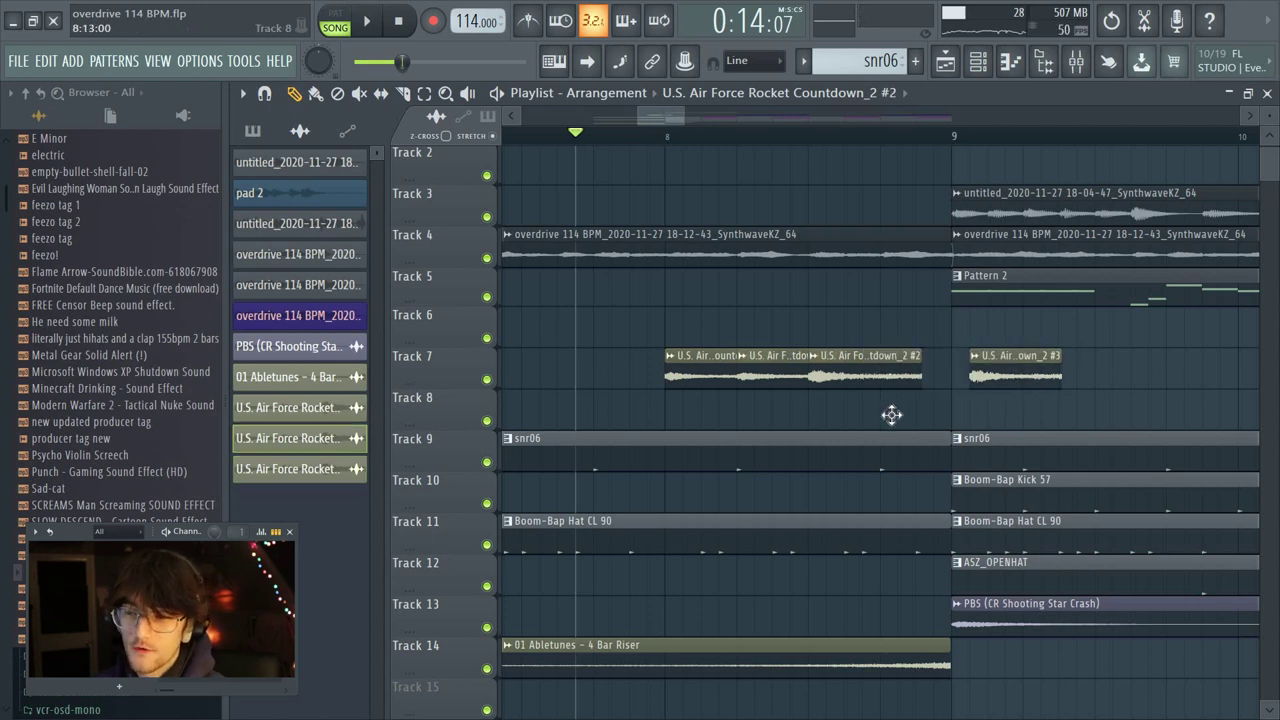
left_click_drag(891, 414, 924, 360)
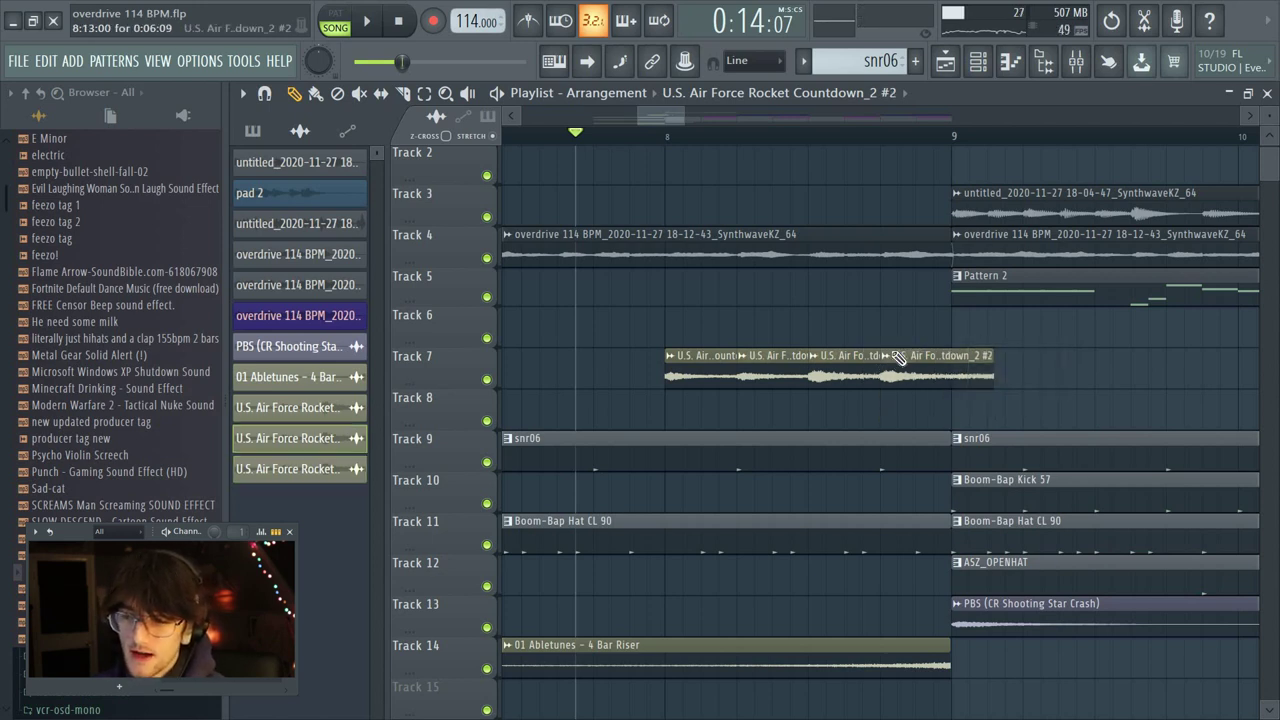
- Make the countdown clip at 8:13:00 on Track 7 unique and place another clip of it at 9:01:00
right_click(897, 371)
left_click(925, 488)
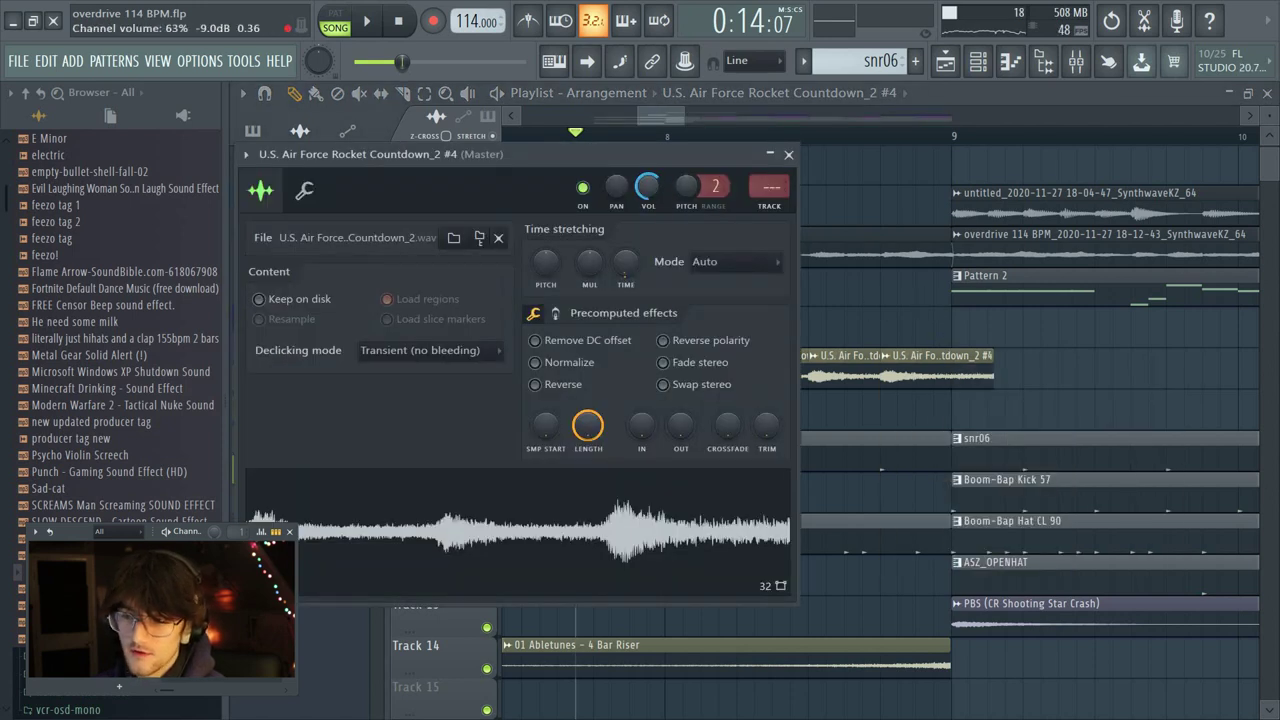
left_click(788, 154)
left_click_drag(1040, 367, 1001, 367)
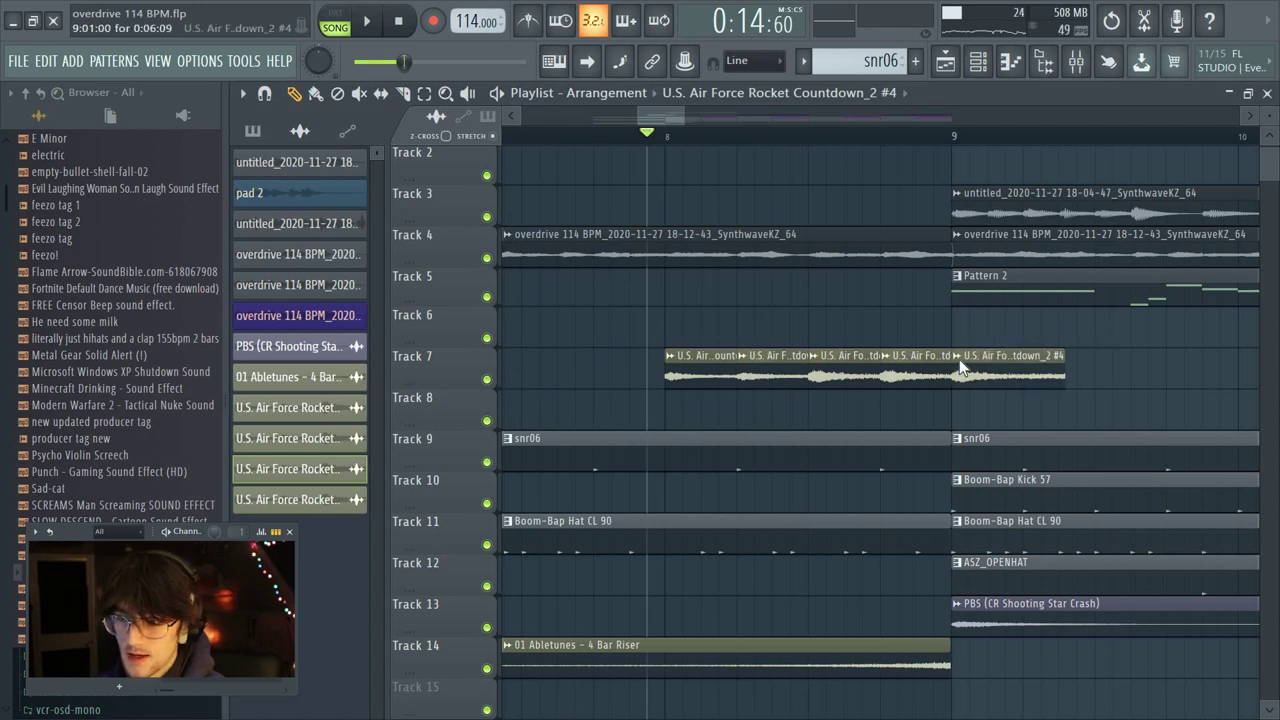
- Make the last rocket countdown clip at 9:01:00 on Track 7 unique and play the transition
right_click(960, 367)
left_click(1008, 488)
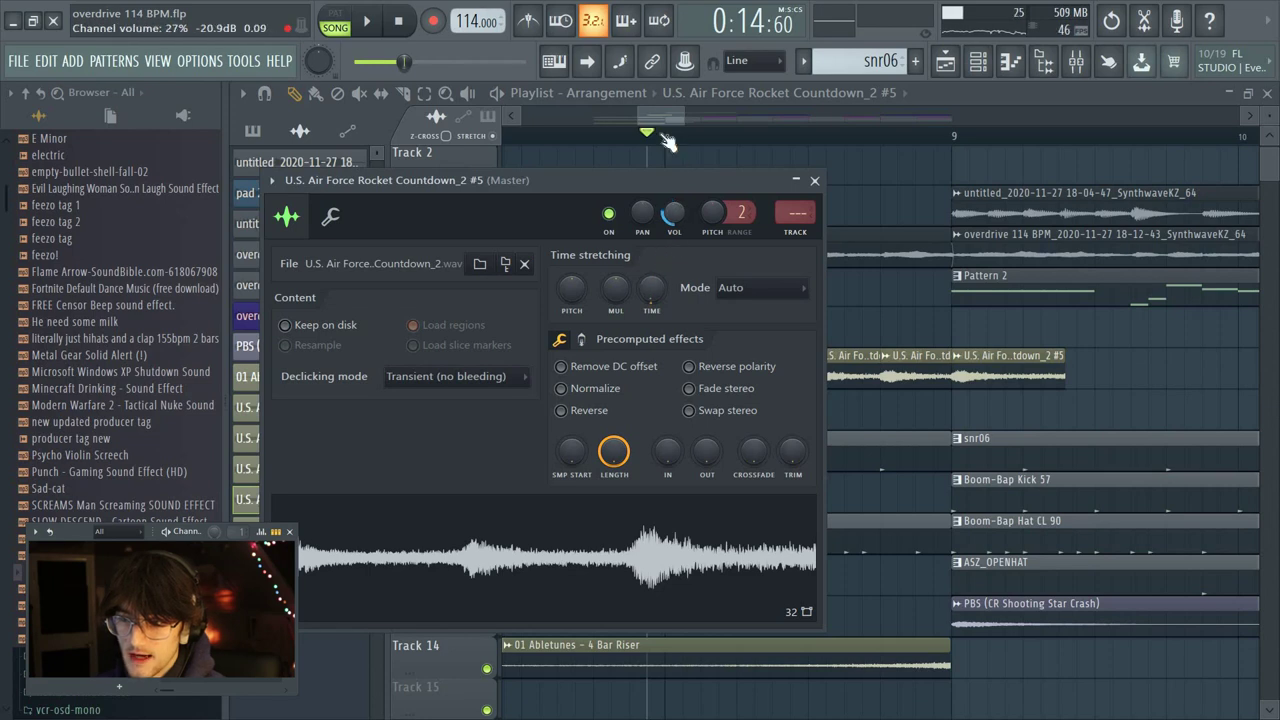
left_click(814, 180)
key("space")
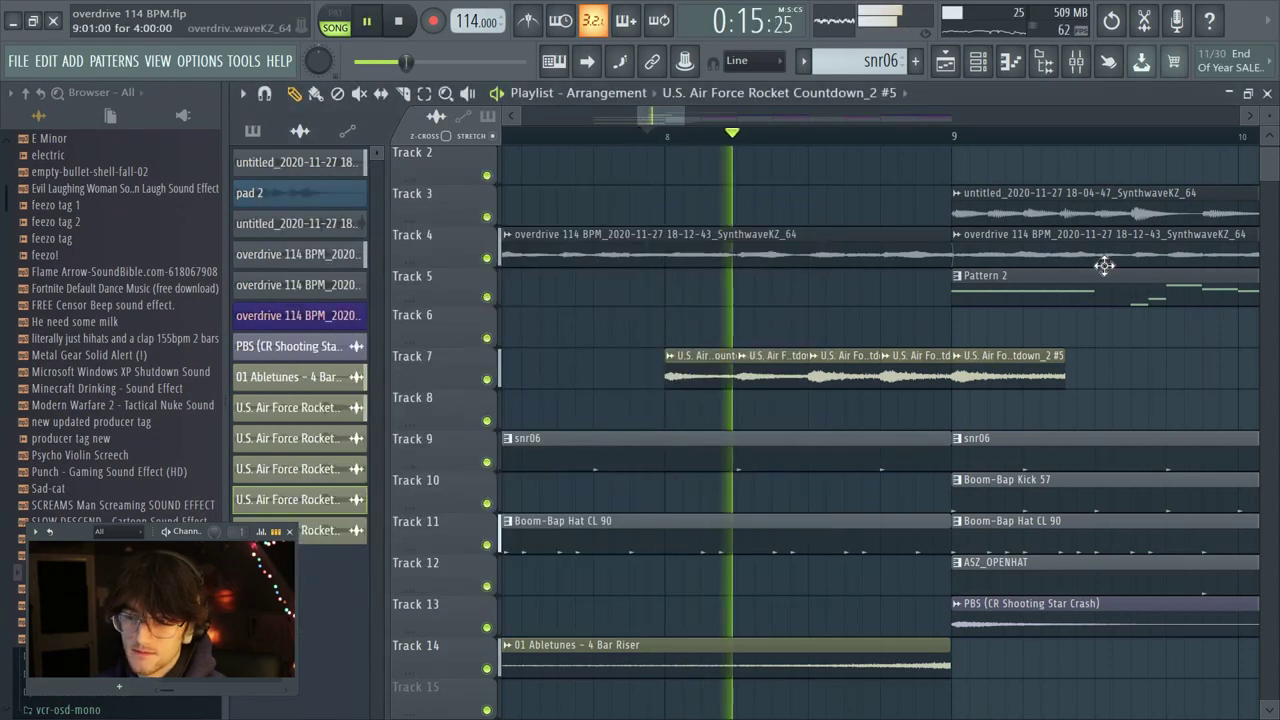
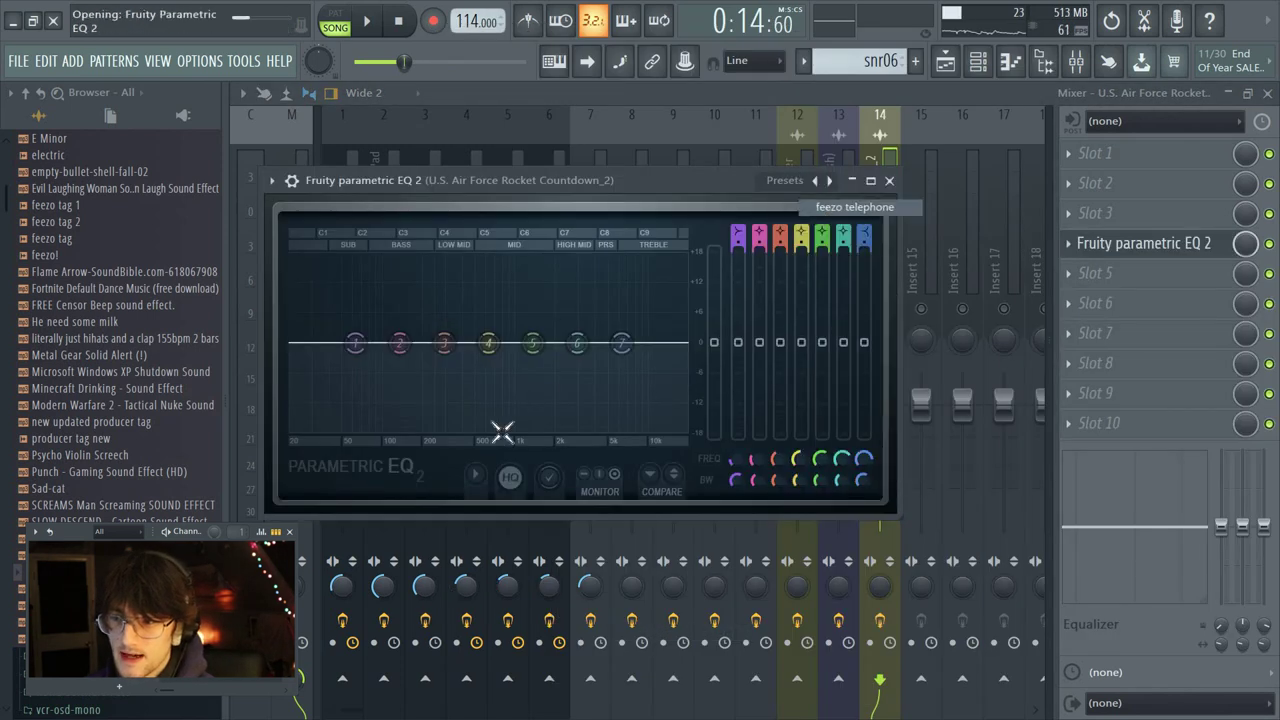
- Adjust an upper band in the countdown mixer track's Fruity Parametric EQ 2 while auditioning it, and close the EQ
key("space")
left_click_drag(596, 358, 565, 342)
key("space")
key("Escape")
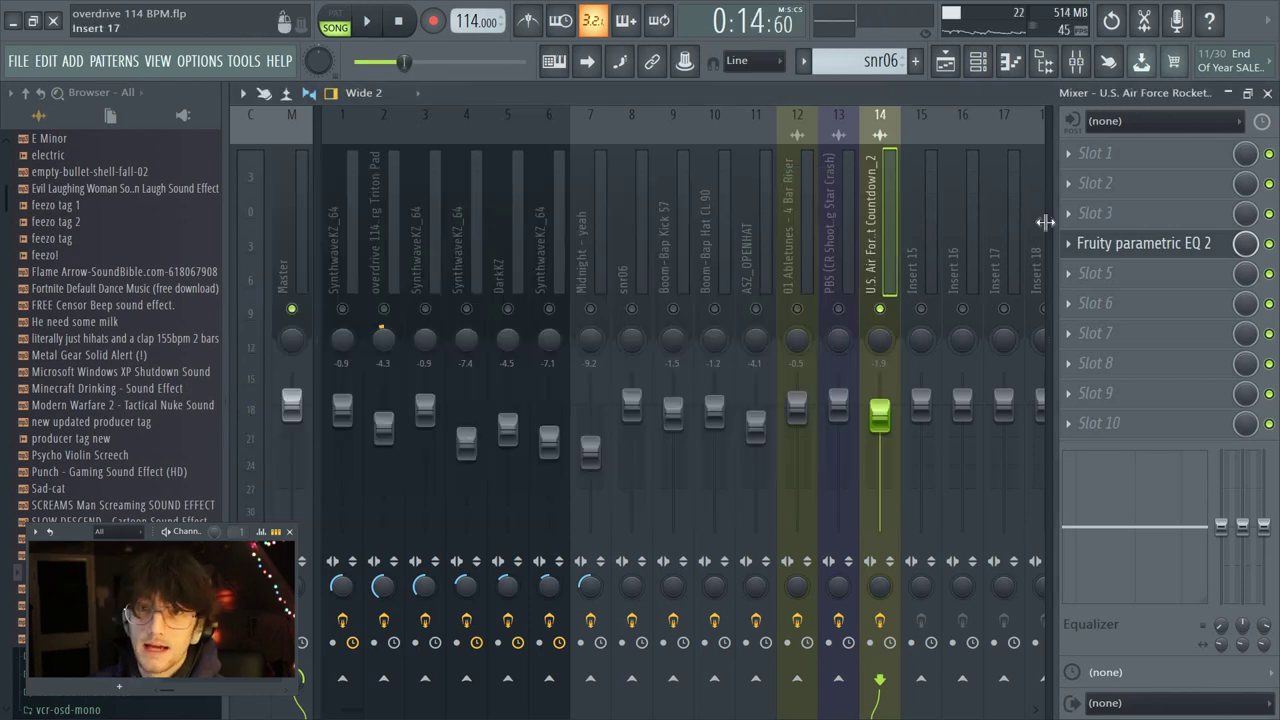
- Add Fruity Reeverb 2 to slot 2 of the rocket countdown's mixer track and audition it
left_click(1120, 190)
left_click(510, 288)
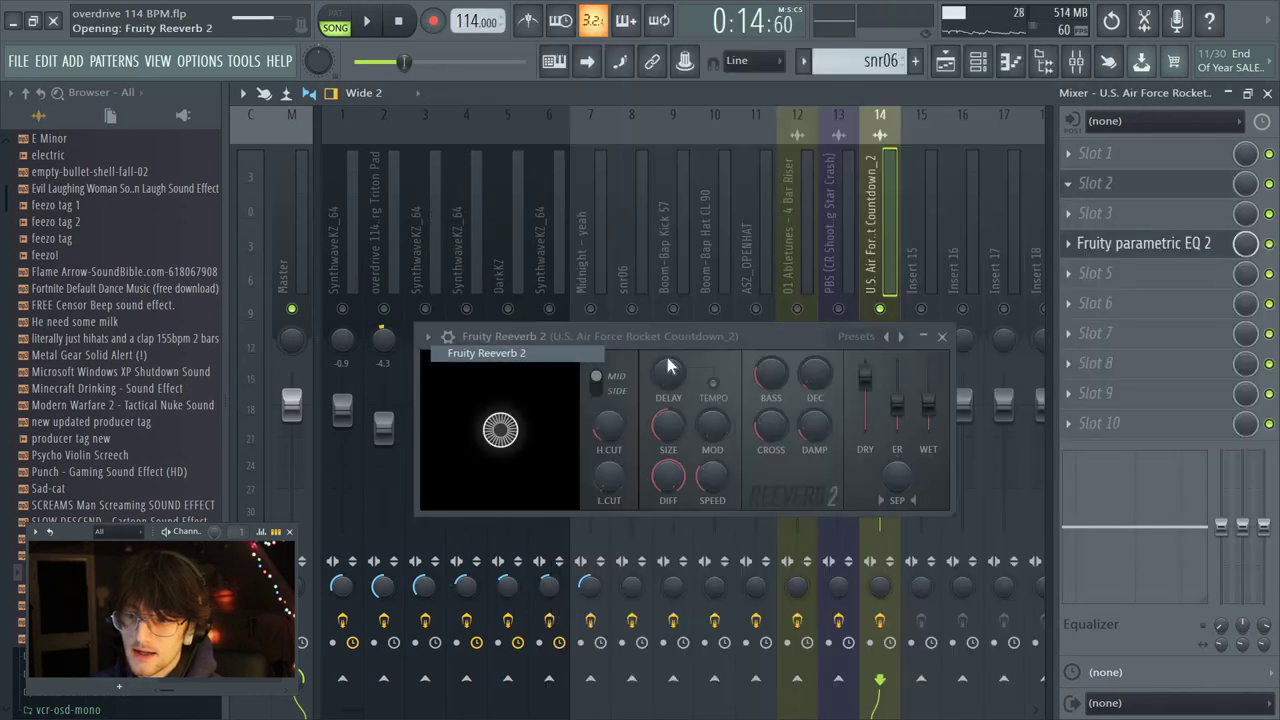
key("space")
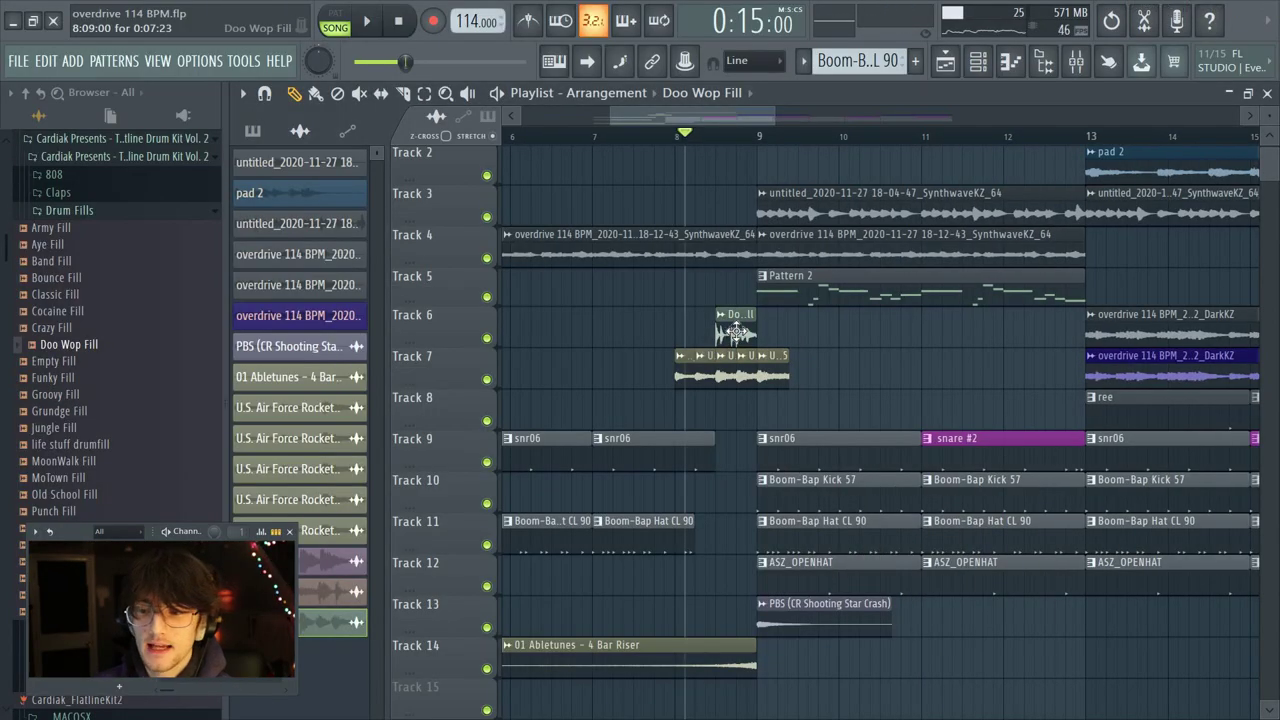
- Move the Doo Wop Fill clip on Track 6 to 12:09:00 and route its channel to mixer track 15
left_click_drag(737, 333, 1075, 340)
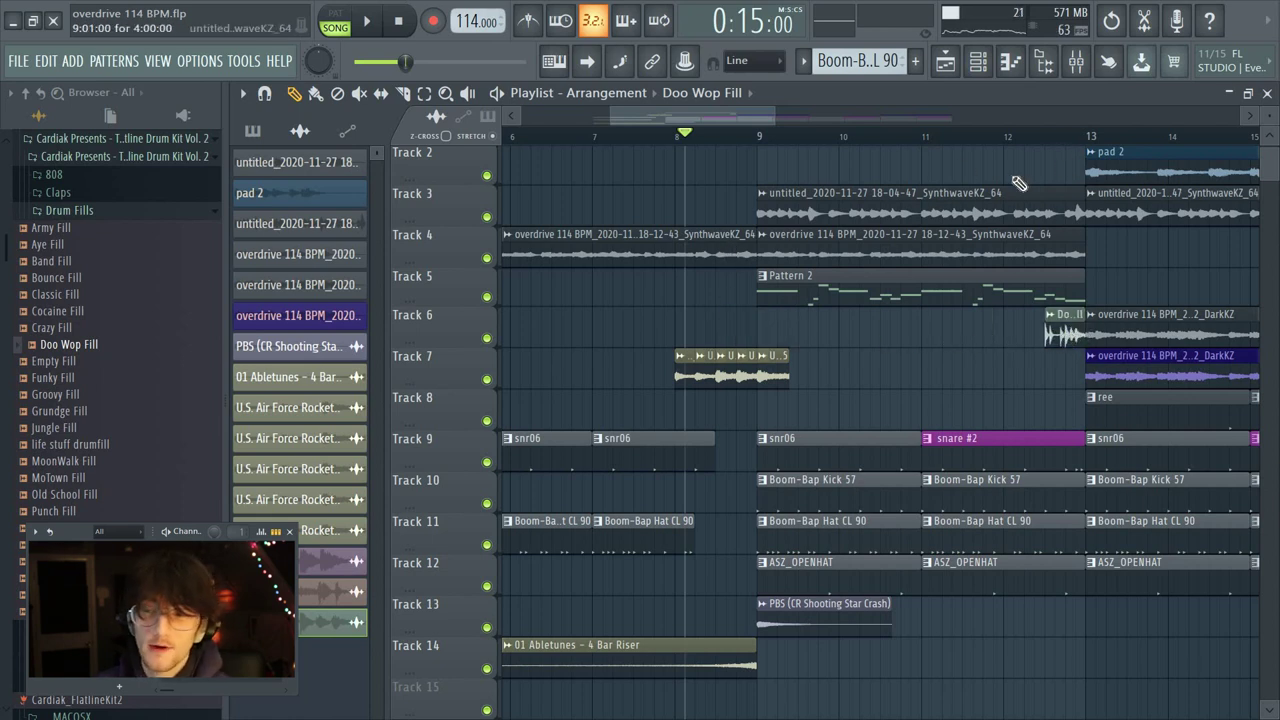
scroll(1068, 137, "up", 2)
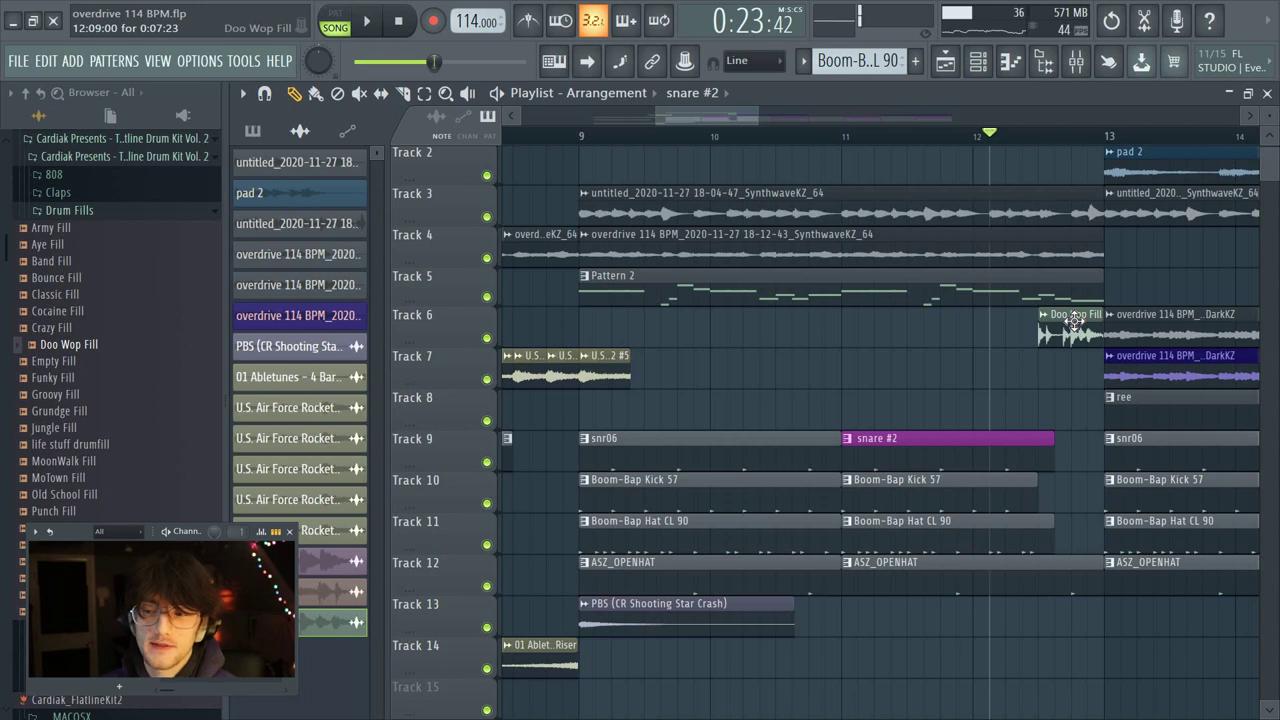
double_click(1053, 336)
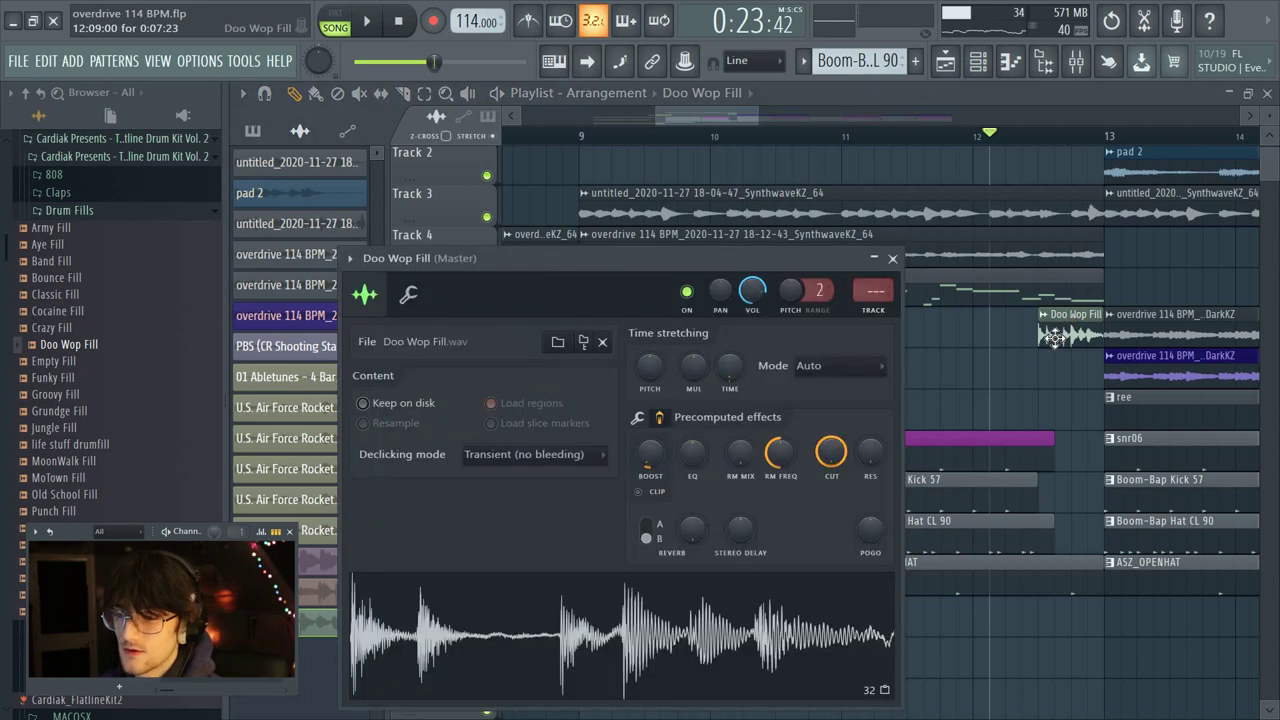
key("ctrl+l")
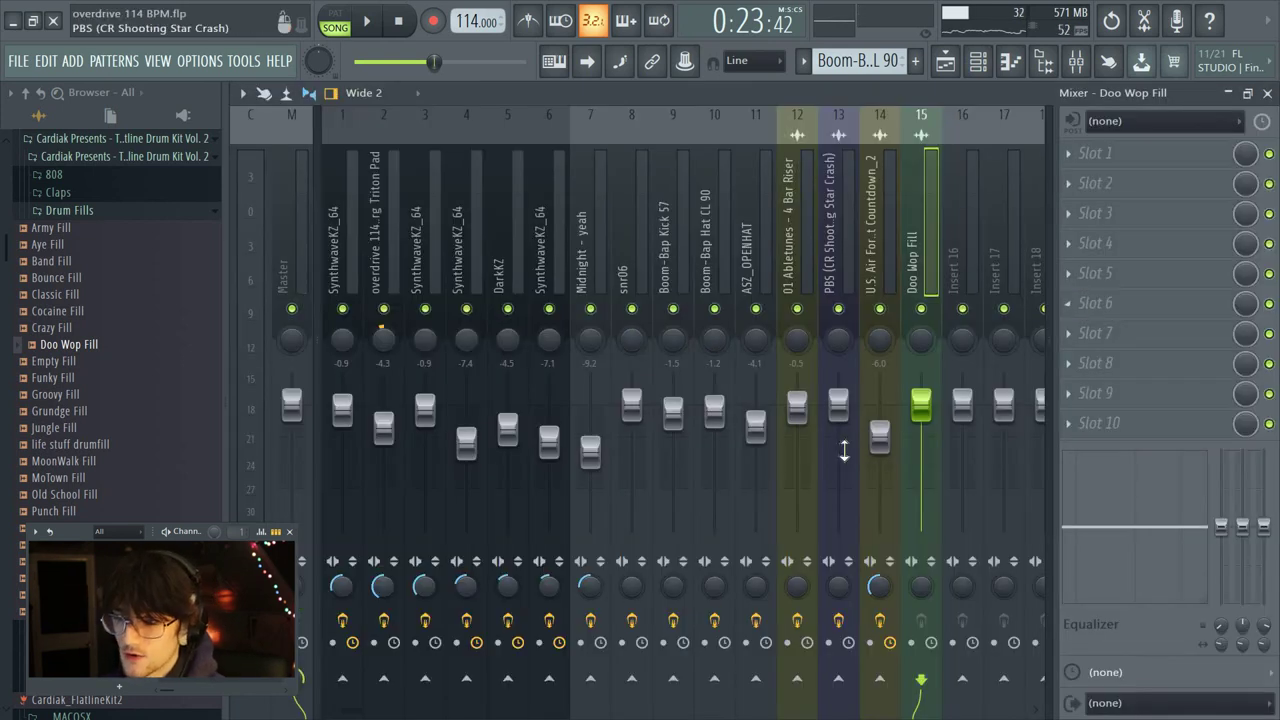
- Add Fruity Reeverb 2 in slot 4 and a low-pass Fruity Parametric EQ 2 in slot 6 of the Doo Wop Fill track, and audition the fill
left_click(1134, 241)
left_click(706, 281)
scroll(967, 338, "down", 2)
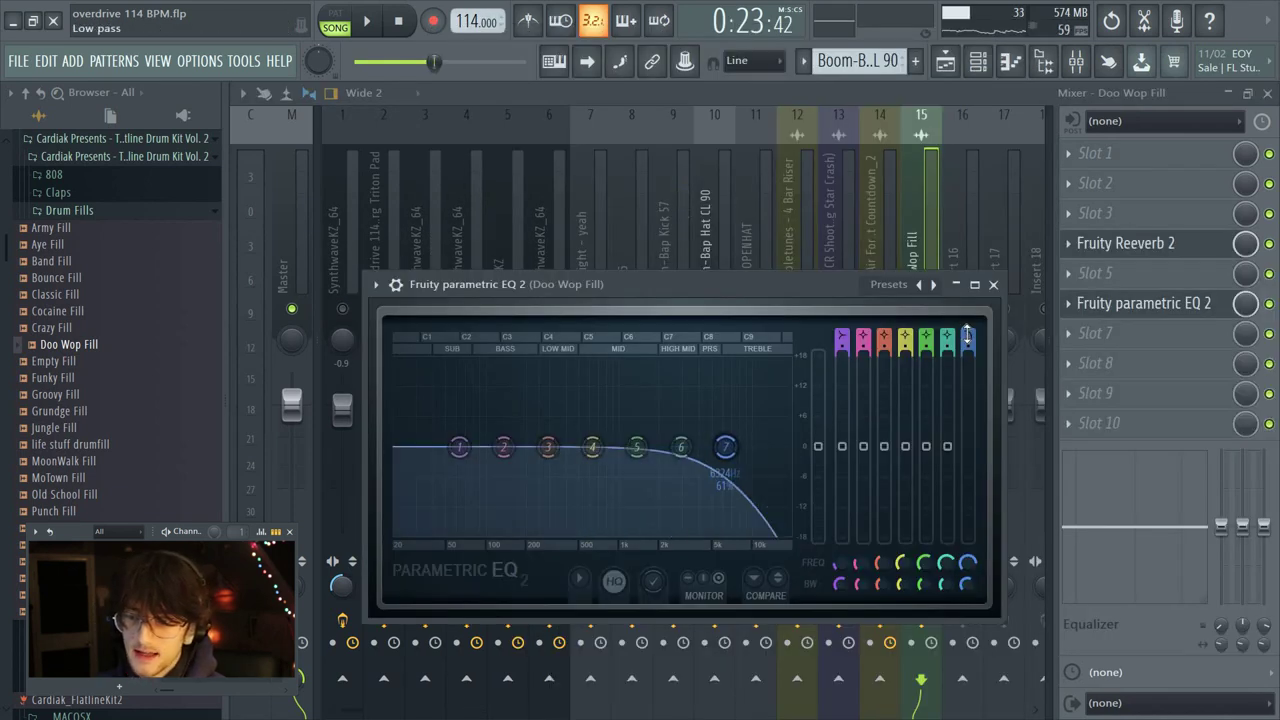
left_click(993, 284)
key("space")
key("space")
key("F5")
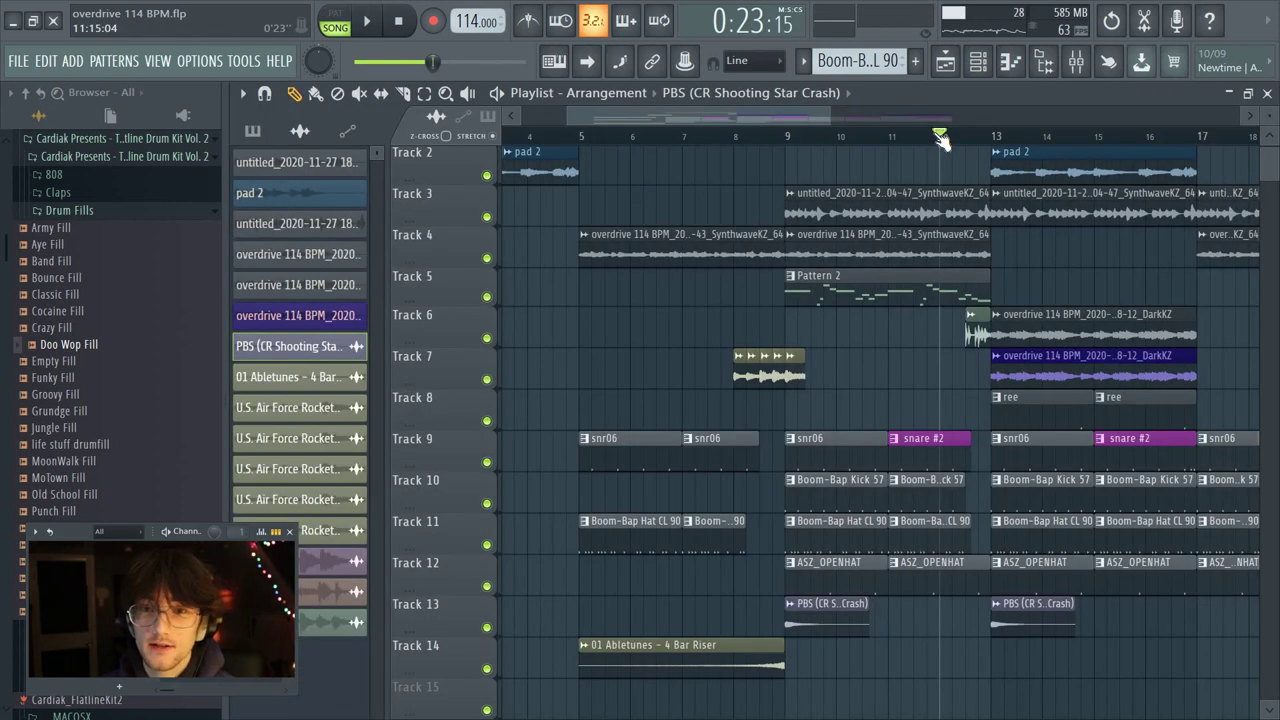
key("space")
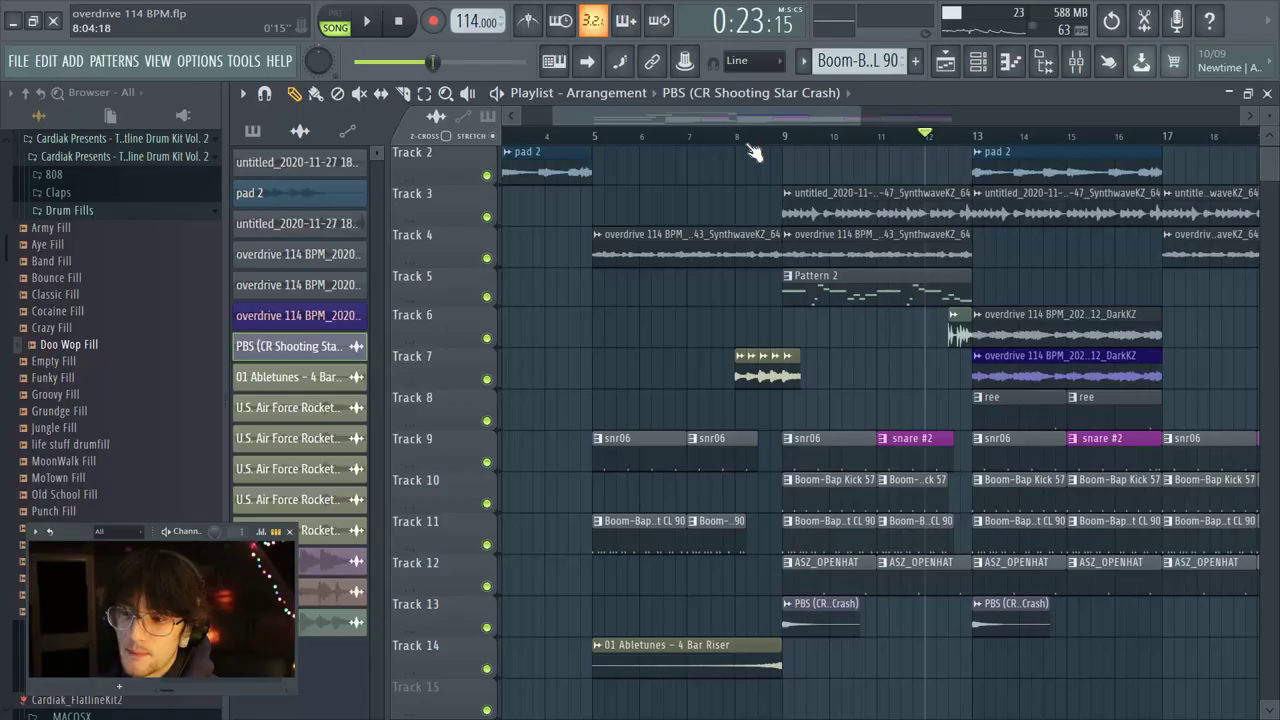
- Move Fruity soft clipper to slot 7 on the Master track and add Fruity Parametric EQ 2 in slot 4
scroll(748, 155, "down", 2)
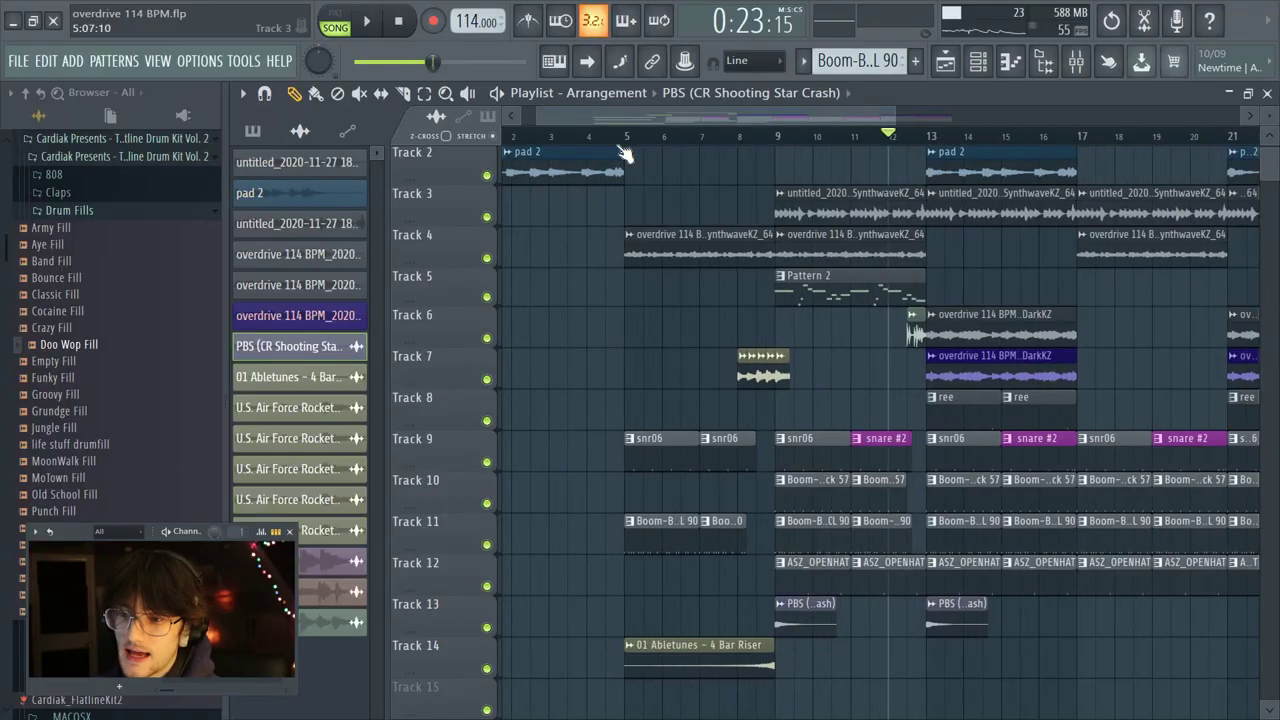
scroll(607, 119, "down", 2)
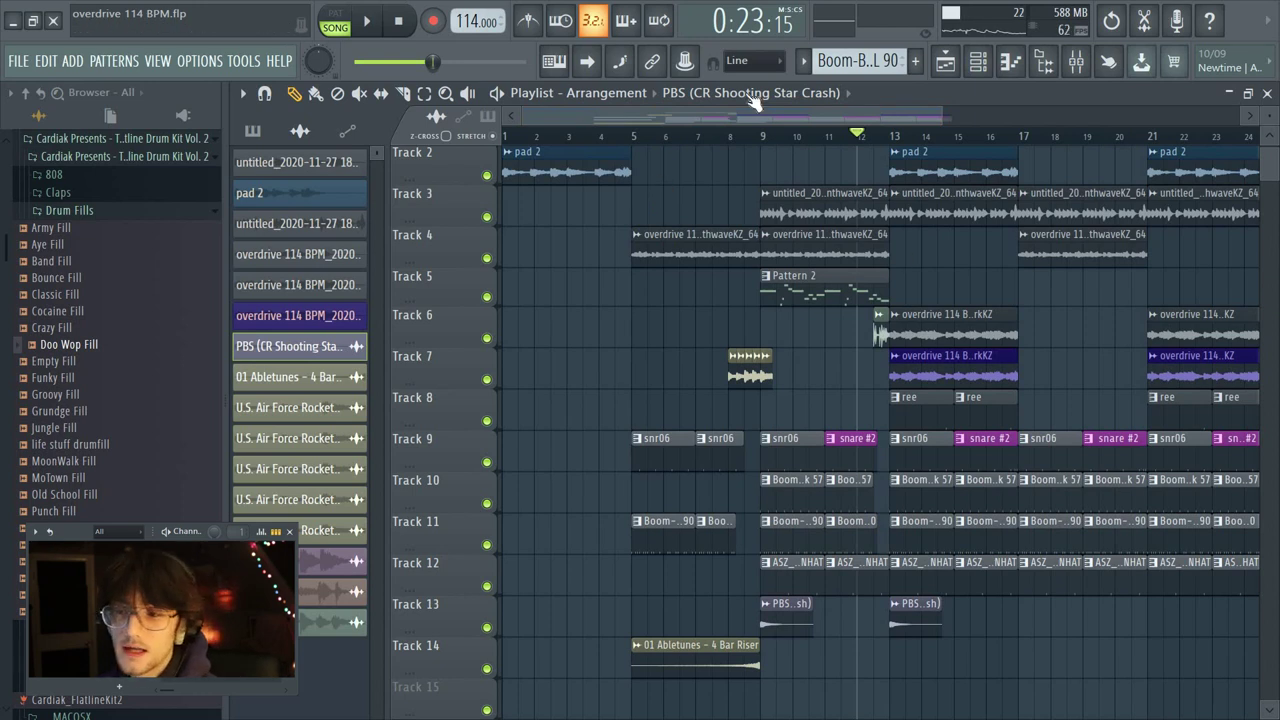
left_click(1078, 72)
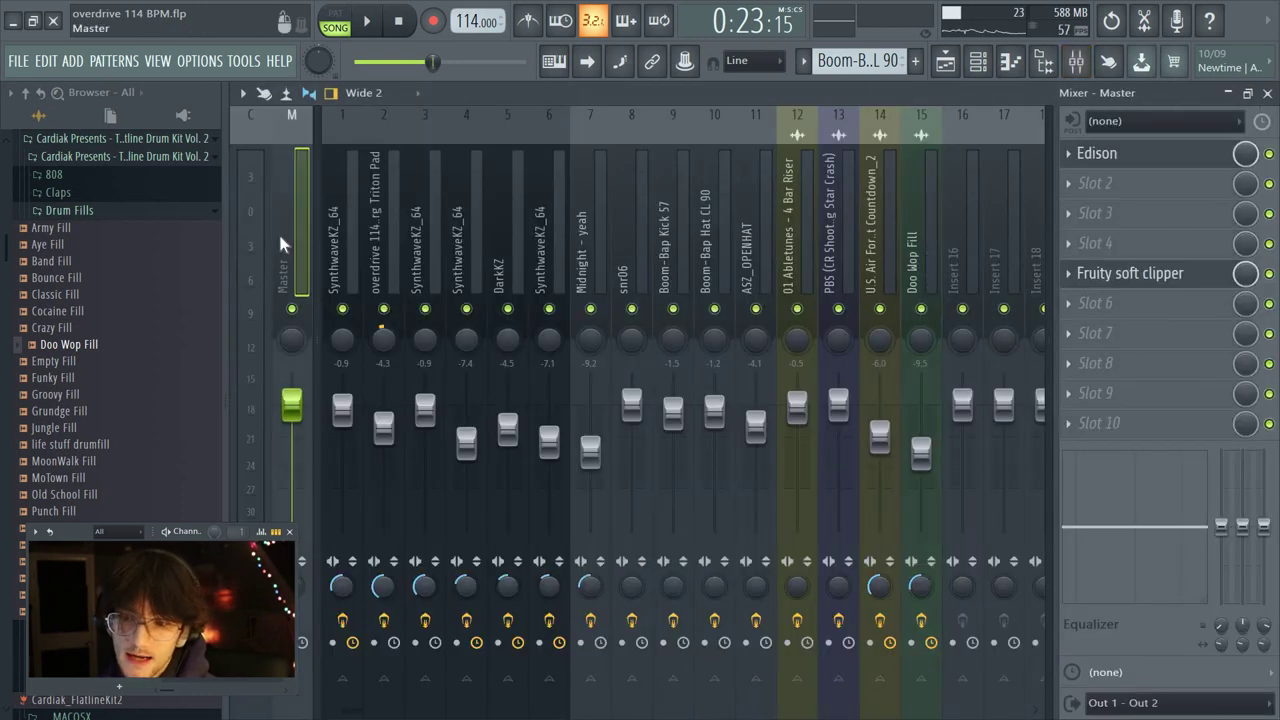
left_click_drag(1160, 285, 1160, 343)
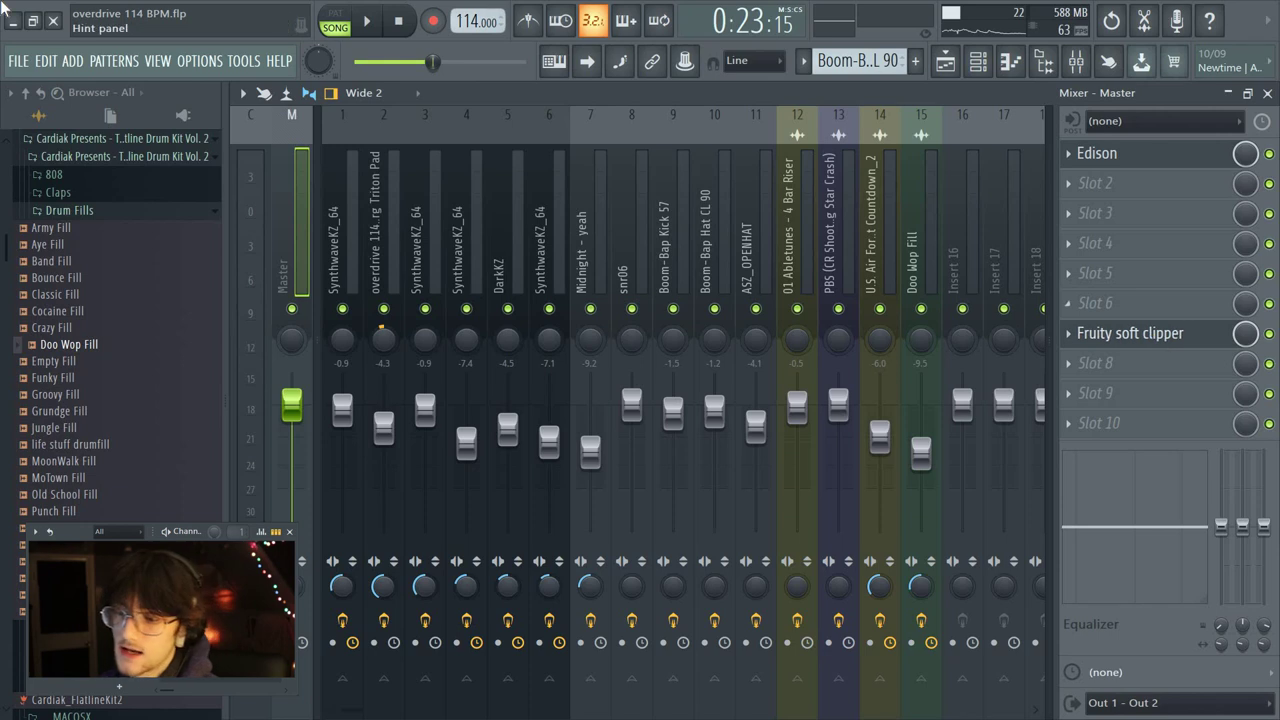
left_click(1178, 242)
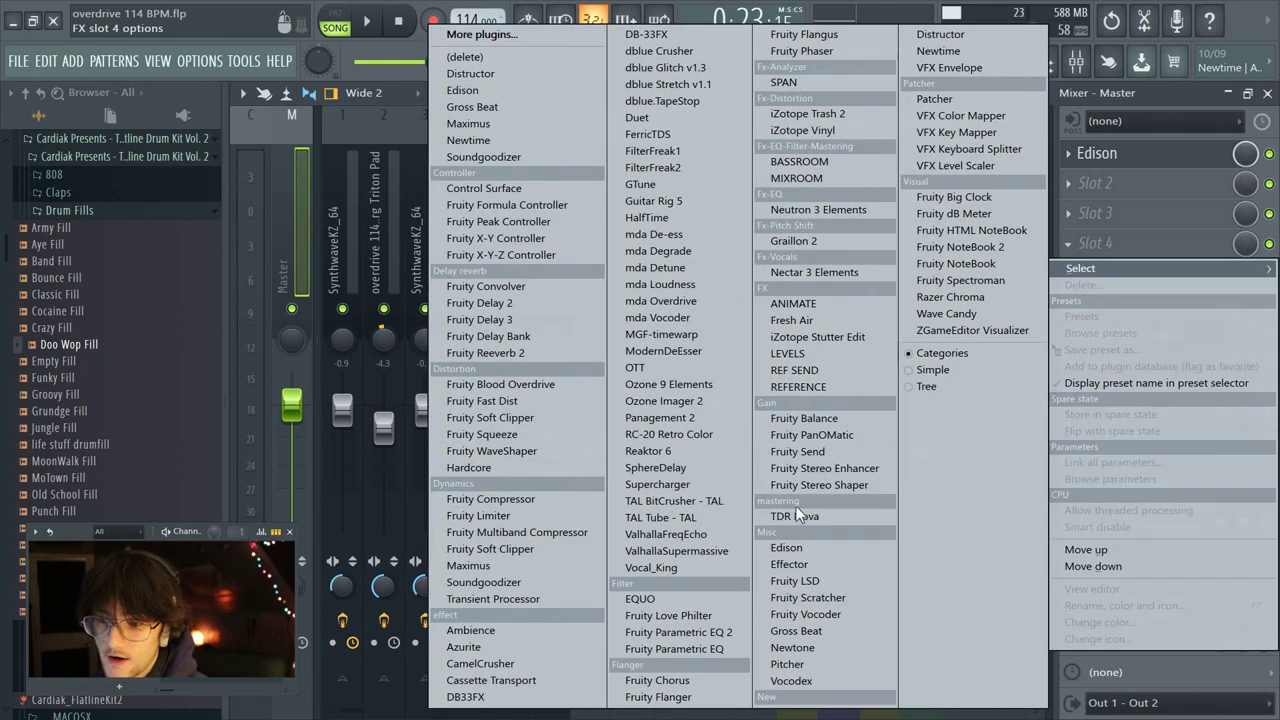
left_click(684, 640)
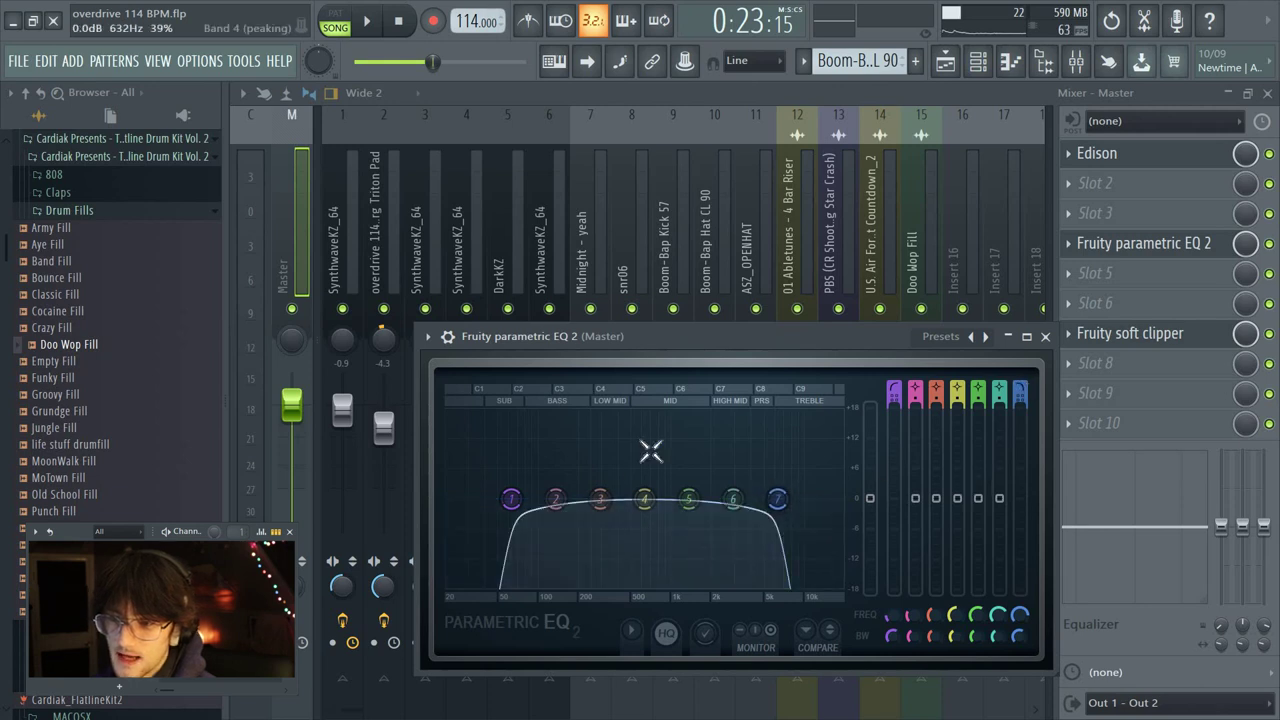
- Narrow the Master EQ's passband by raising band 1's low cut and lowering band 7's high cut while playing from bar 9
key("F5")
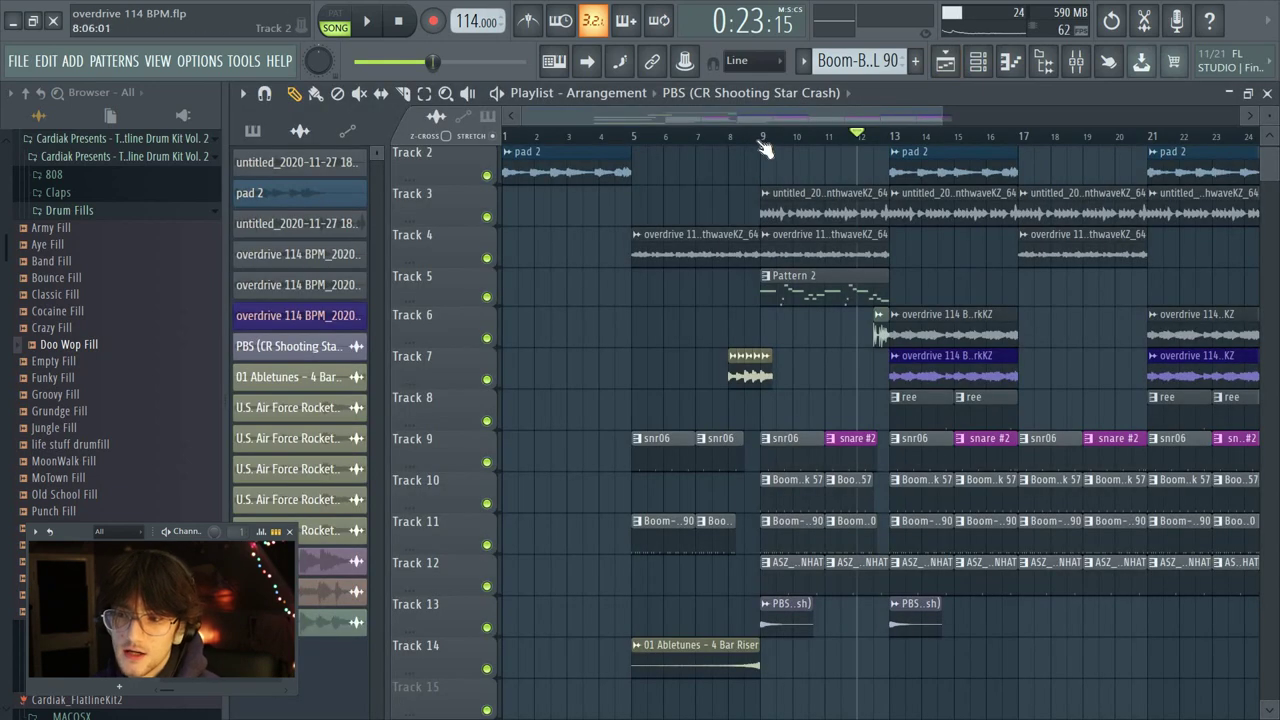
left_click(1075, 62)
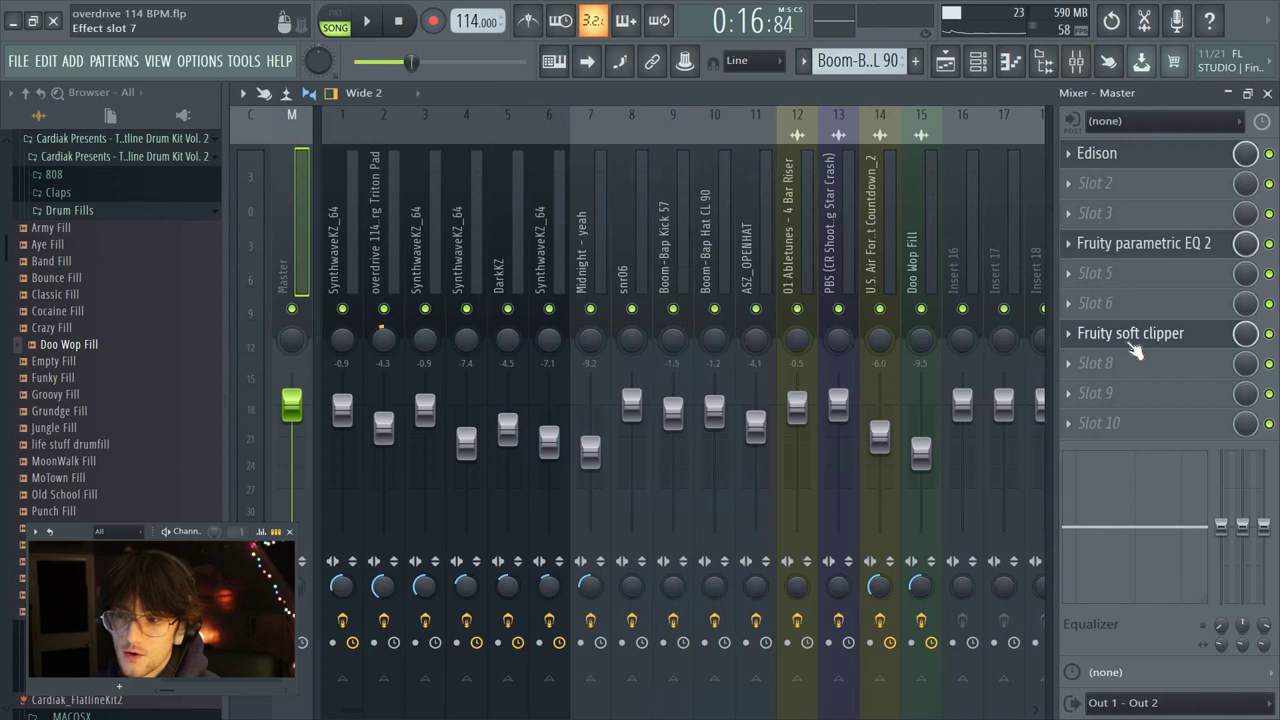
left_click(1110, 248)
key("space")
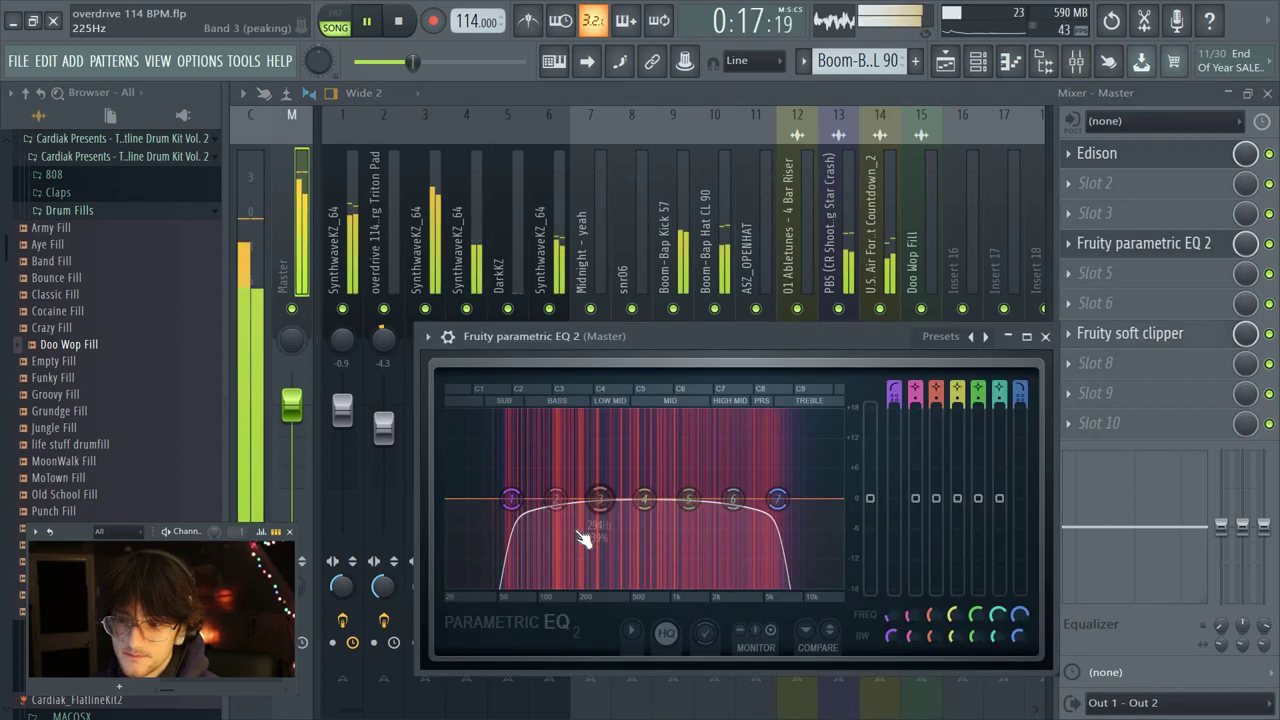
key("space")
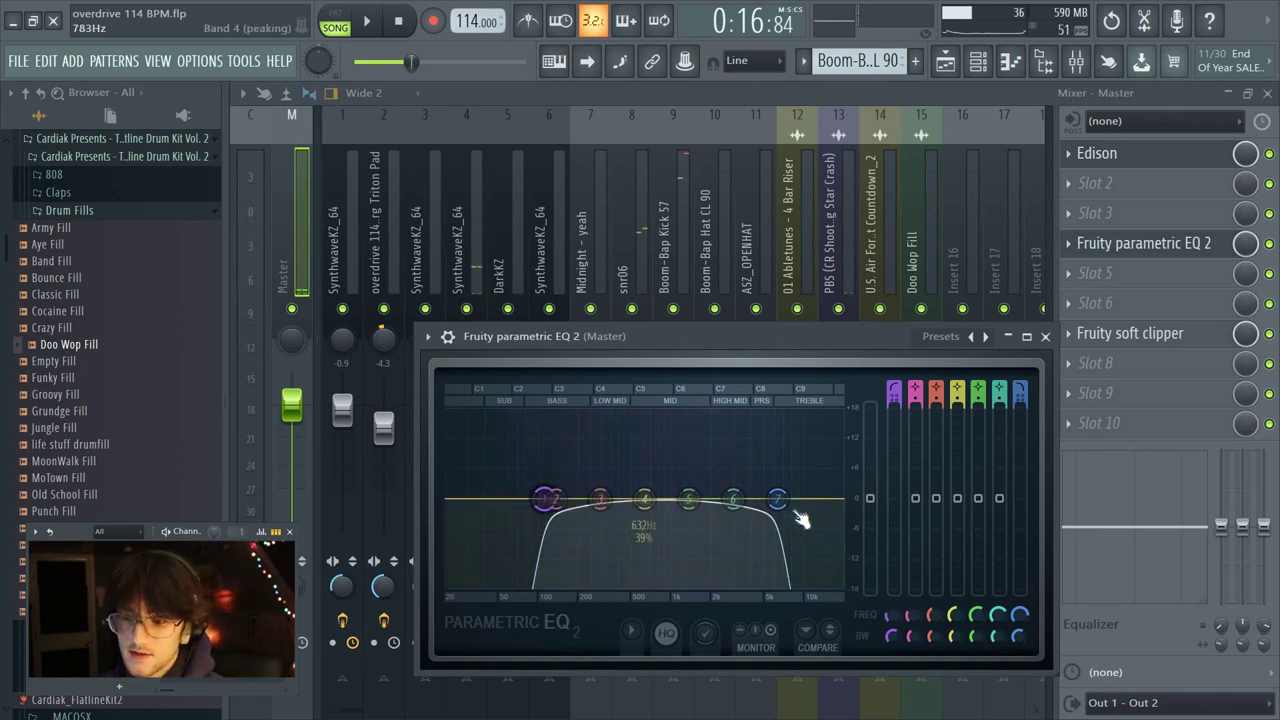
key("space")
left_click_drag(771, 498, 750, 514)
mouse_move(568, 500)
left_mouse_down()
mouse_move(571, 523)
mouse_move(578, 510)
left_mouse_up()
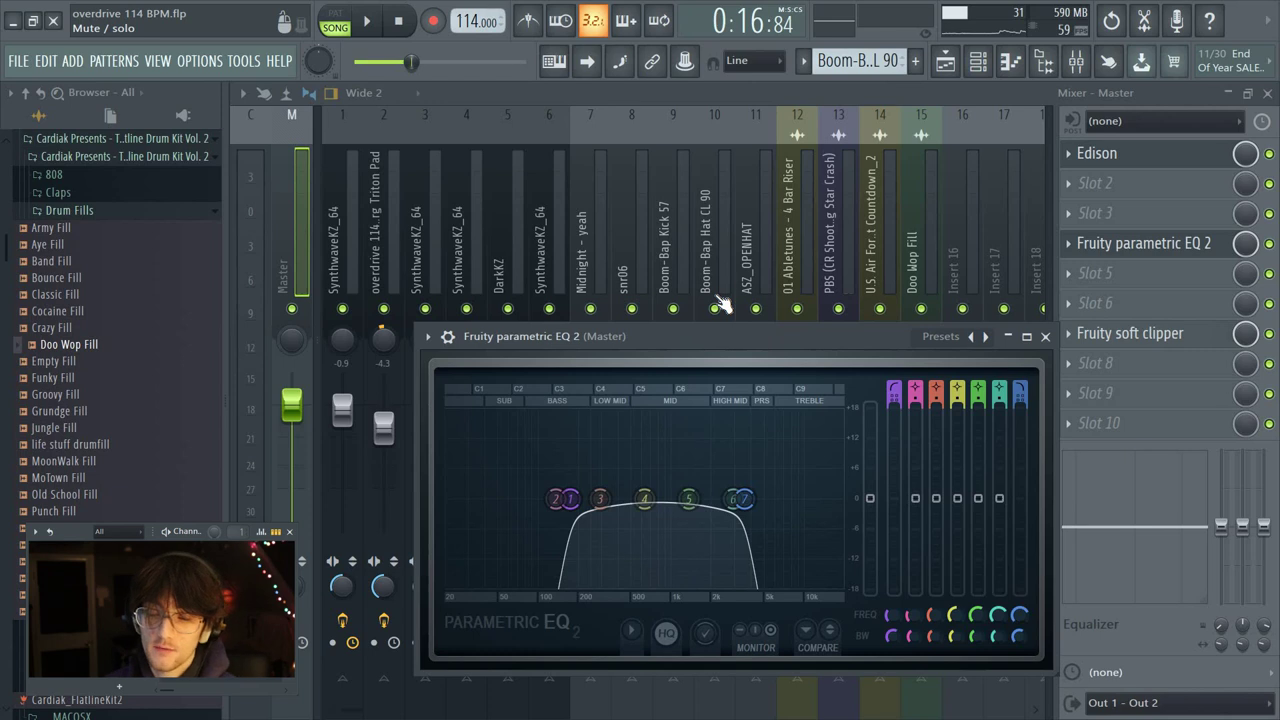
- Create an automation clip for the mix level of the Master track's Fruity Parametric EQ 2
mouse_move(1247, 244)
left_mouse_down()
mouse_move(1247, 270)
mouse_move(1245, 238)
left_mouse_up()
right_click(1245, 243)
left_click(930, 88)
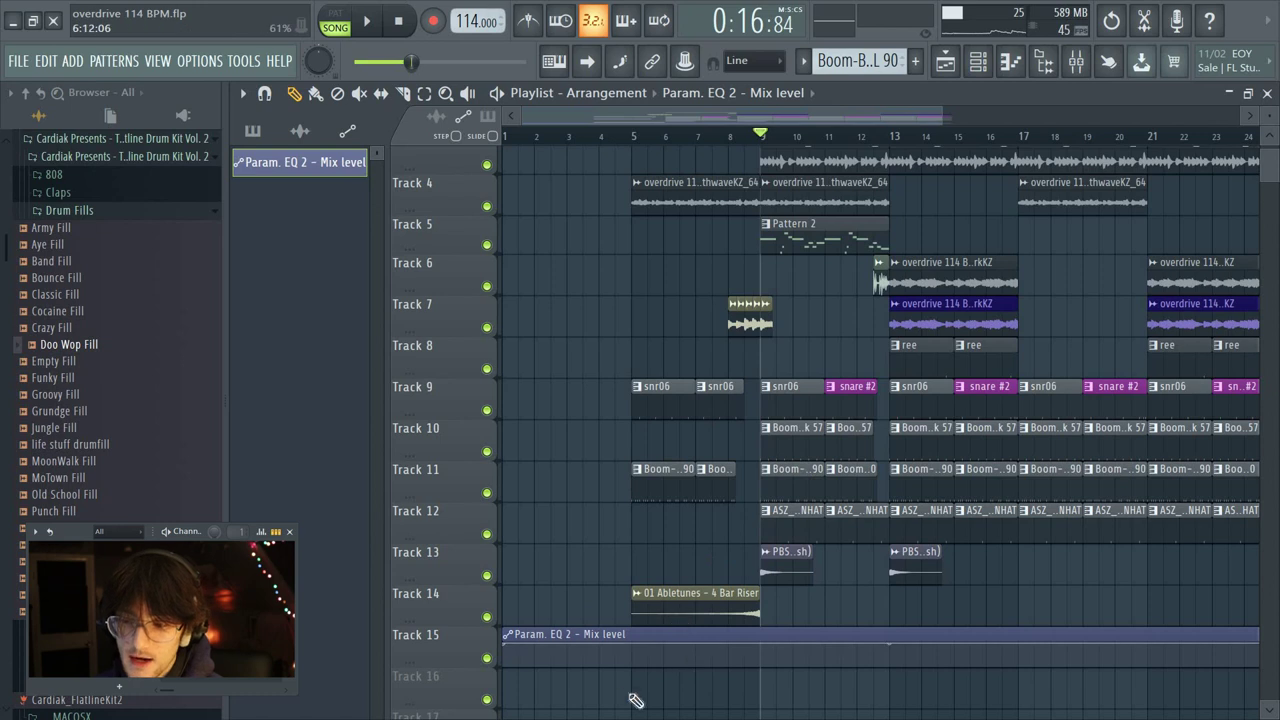
- Drop the EQ mix level automation to its minimum at bar 5, bend the curve leading into it, and play the change
left_click_drag(629, 660, 641, 700)
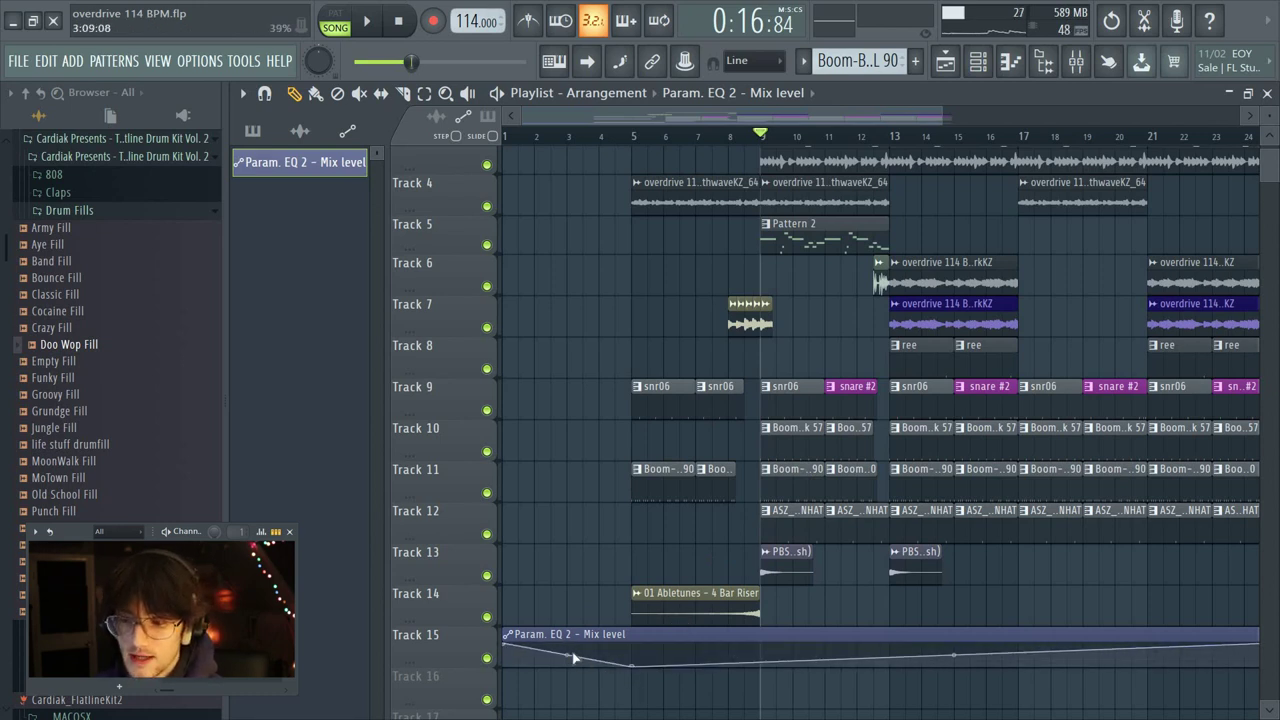
left_click_drag(566, 654, 566, 630)
key("space")
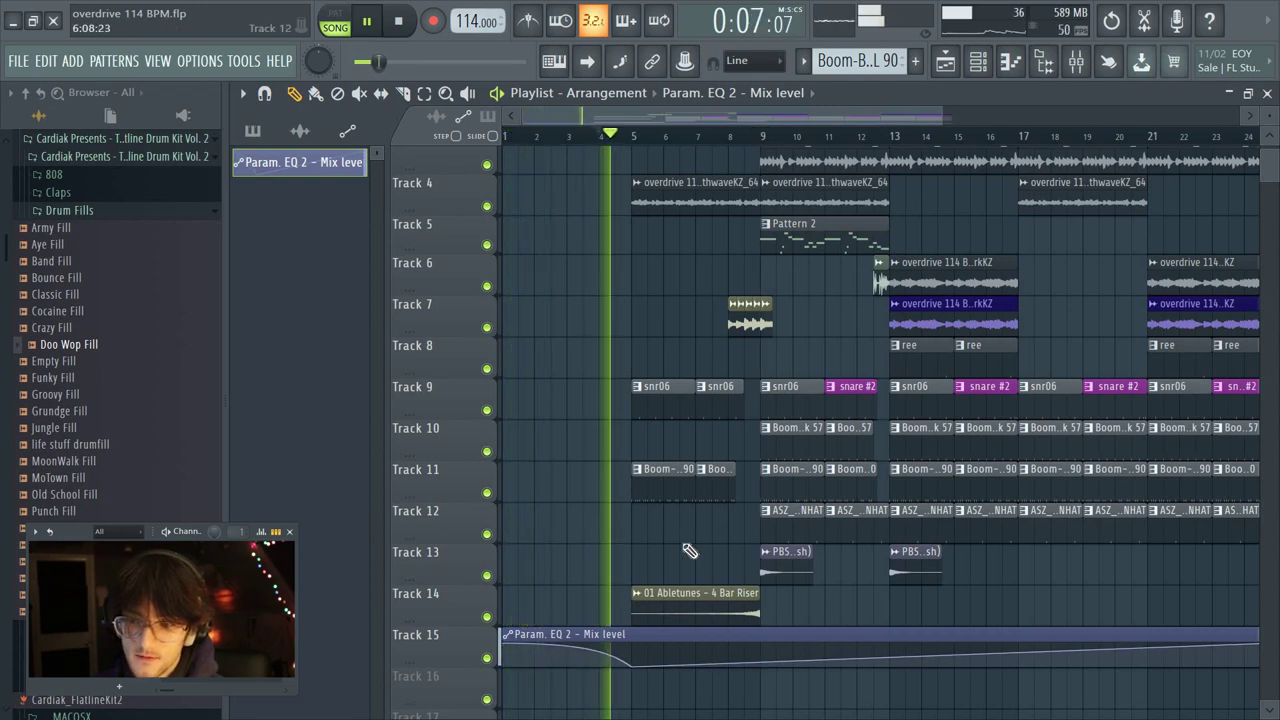
key("space")
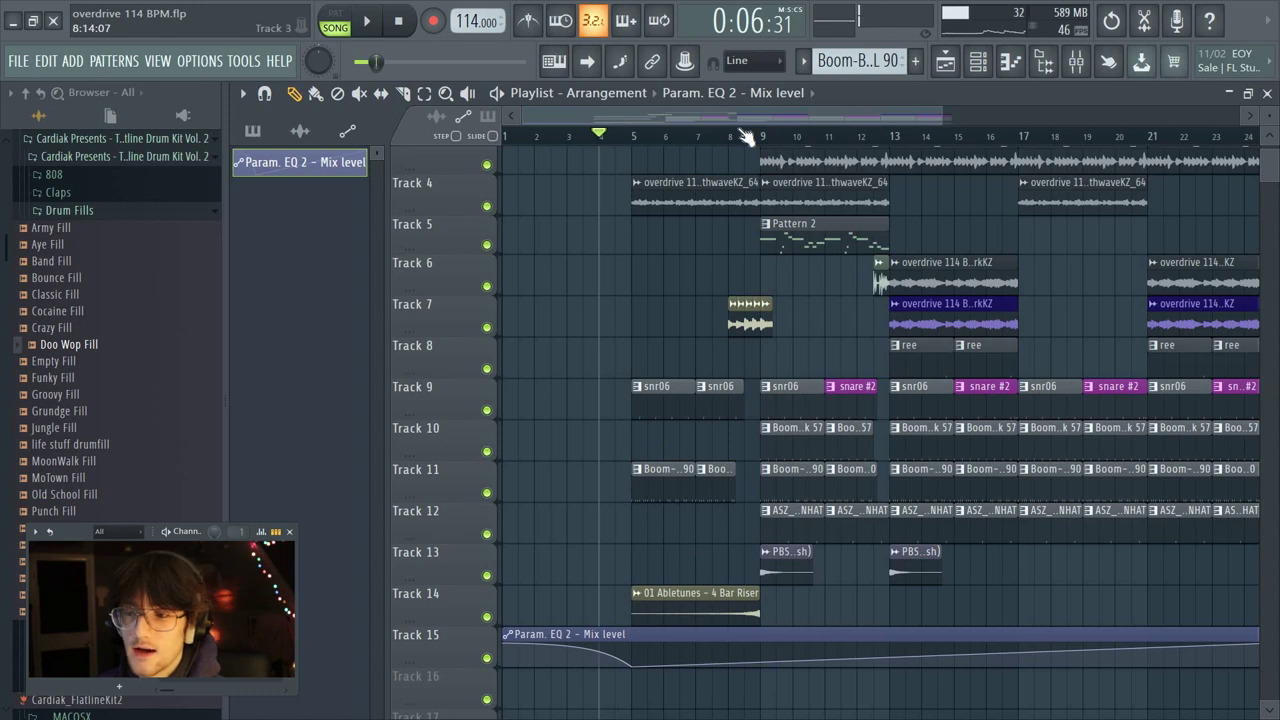
- Raise the EQ mix level automation across the Doo Wop Fill and return it to 0% at 13:01:00
scroll(897, 136, "up", 5)
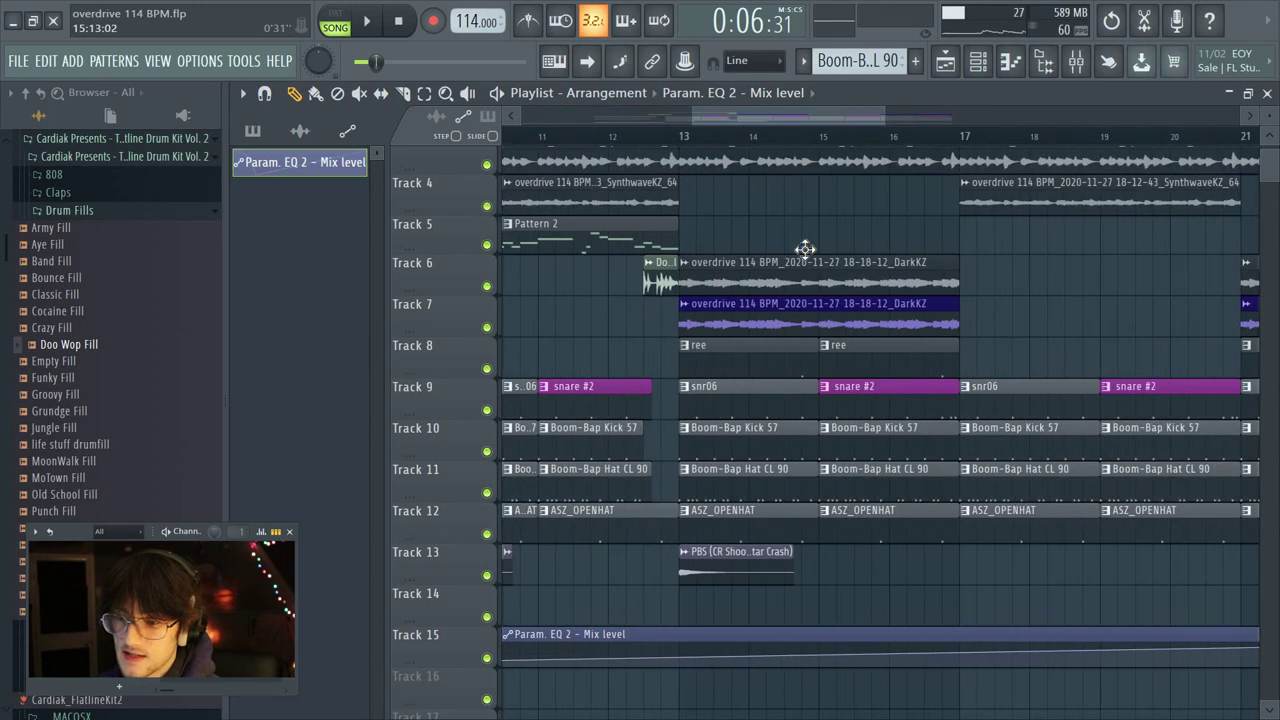
scroll(716, 127, "left", 2)
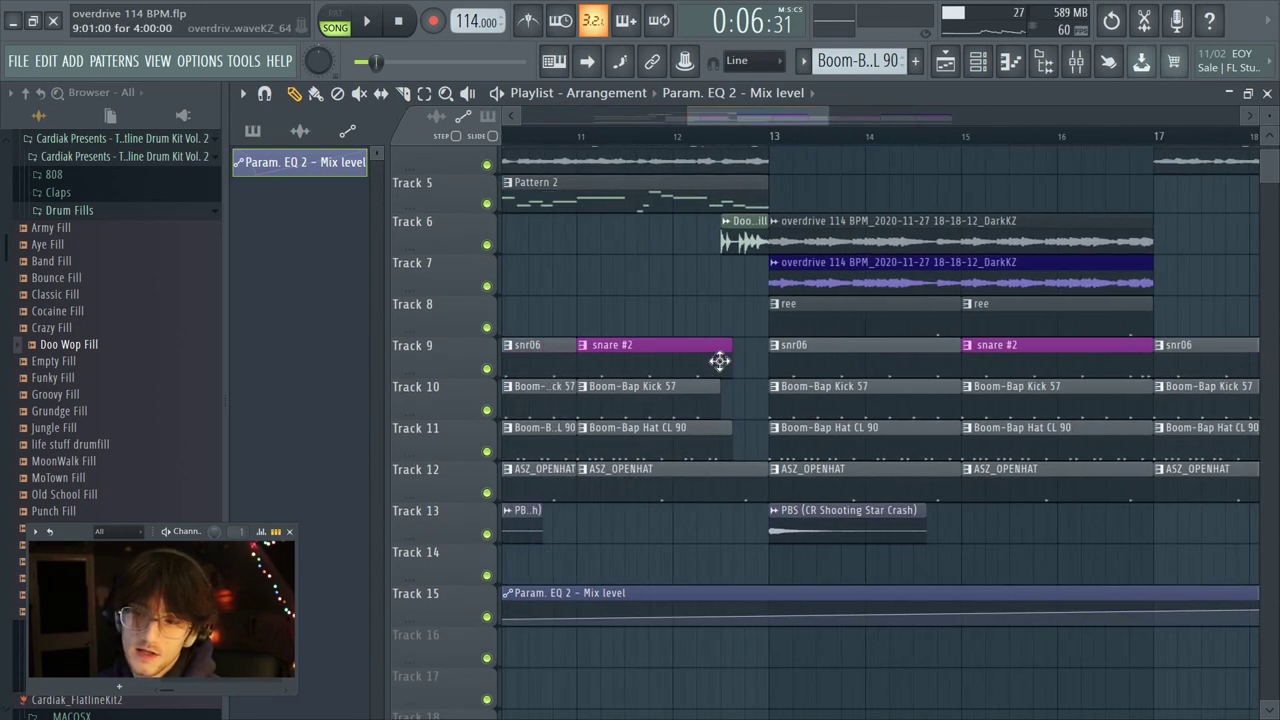
left_click_drag(737, 617, 775, 706)
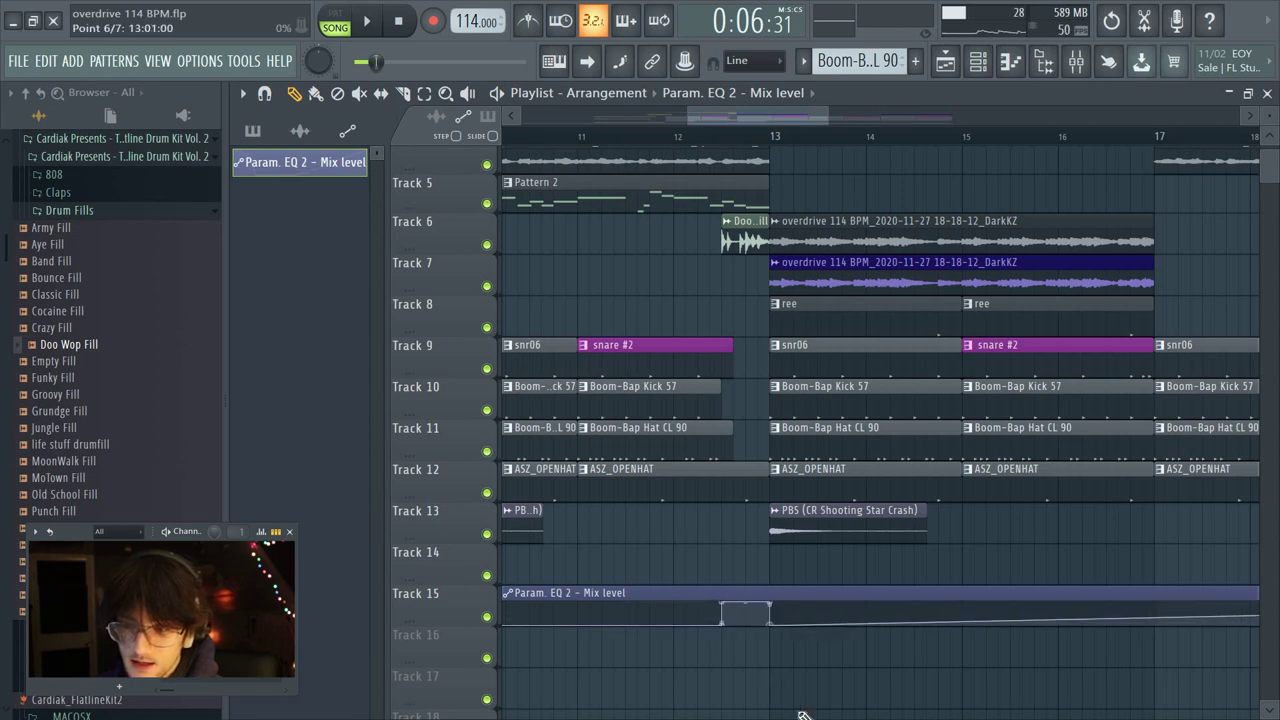
- Try the Hold mode on the EQ mix level automation point at 9:01:00 and restore Single curve
left_click_drag(620, 145, 668, 165)
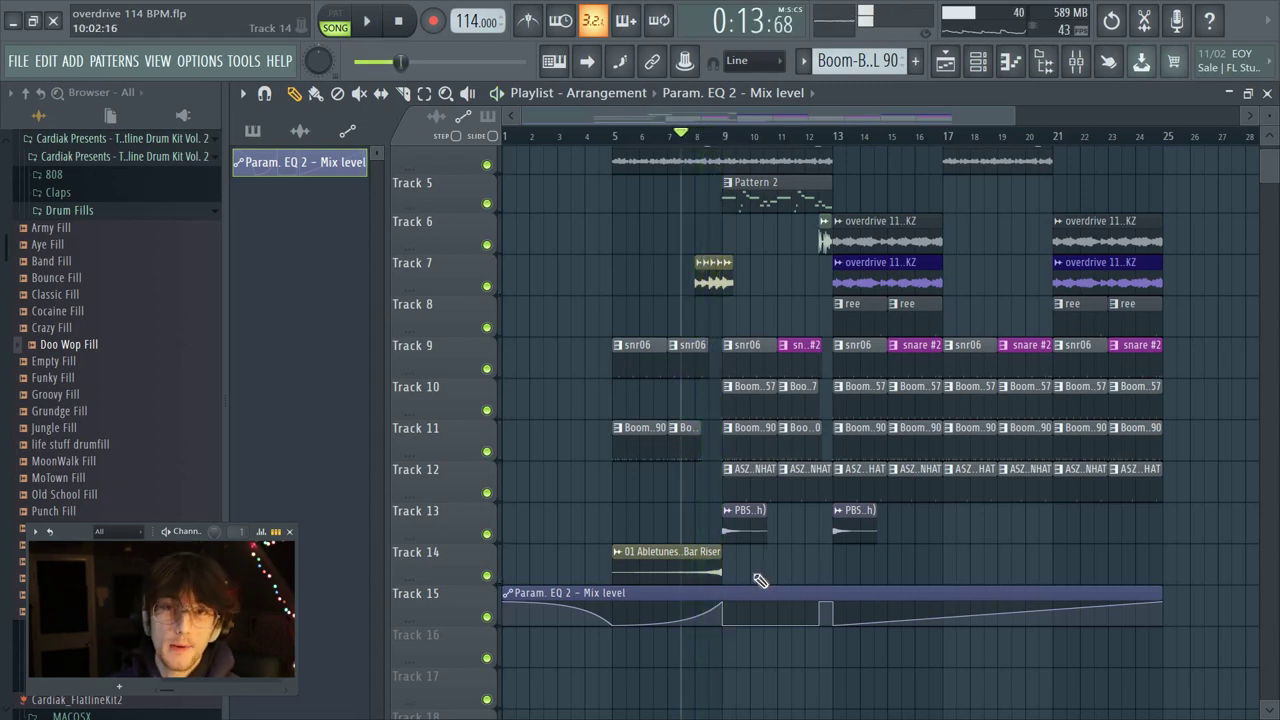
left_click_drag(735, 137, 733, 620)
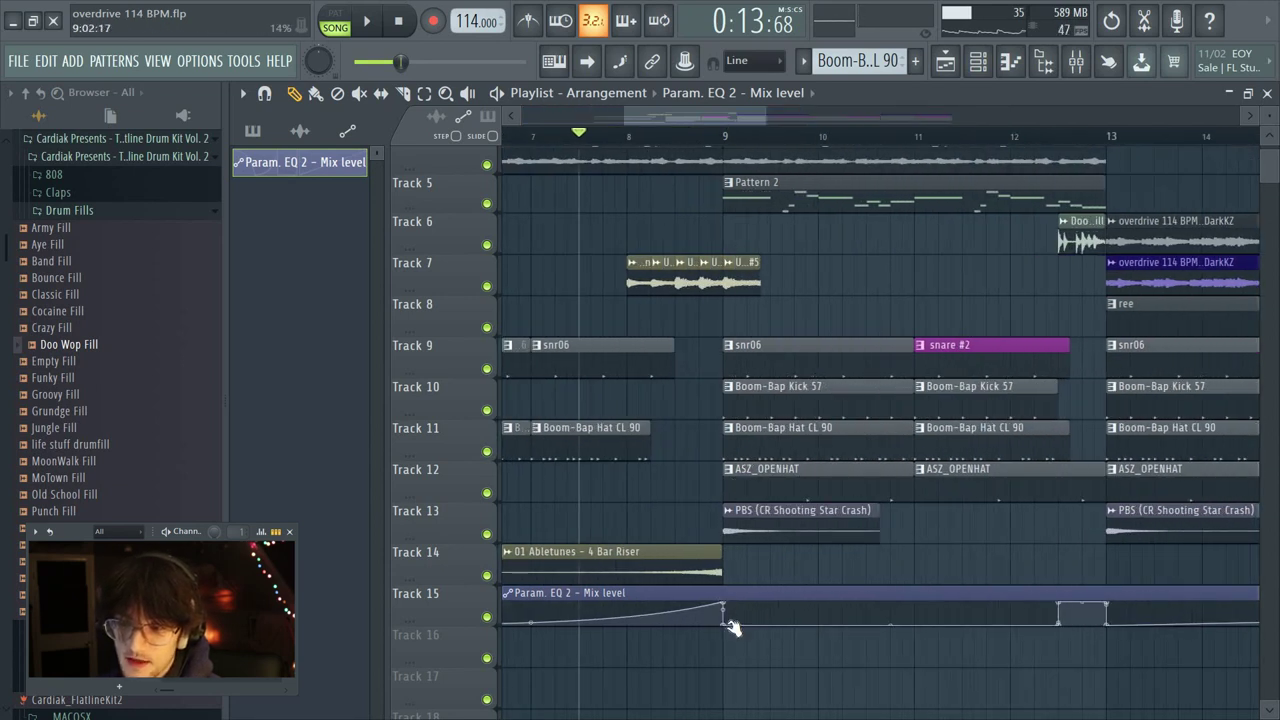
scroll(722, 610, "down", 5)
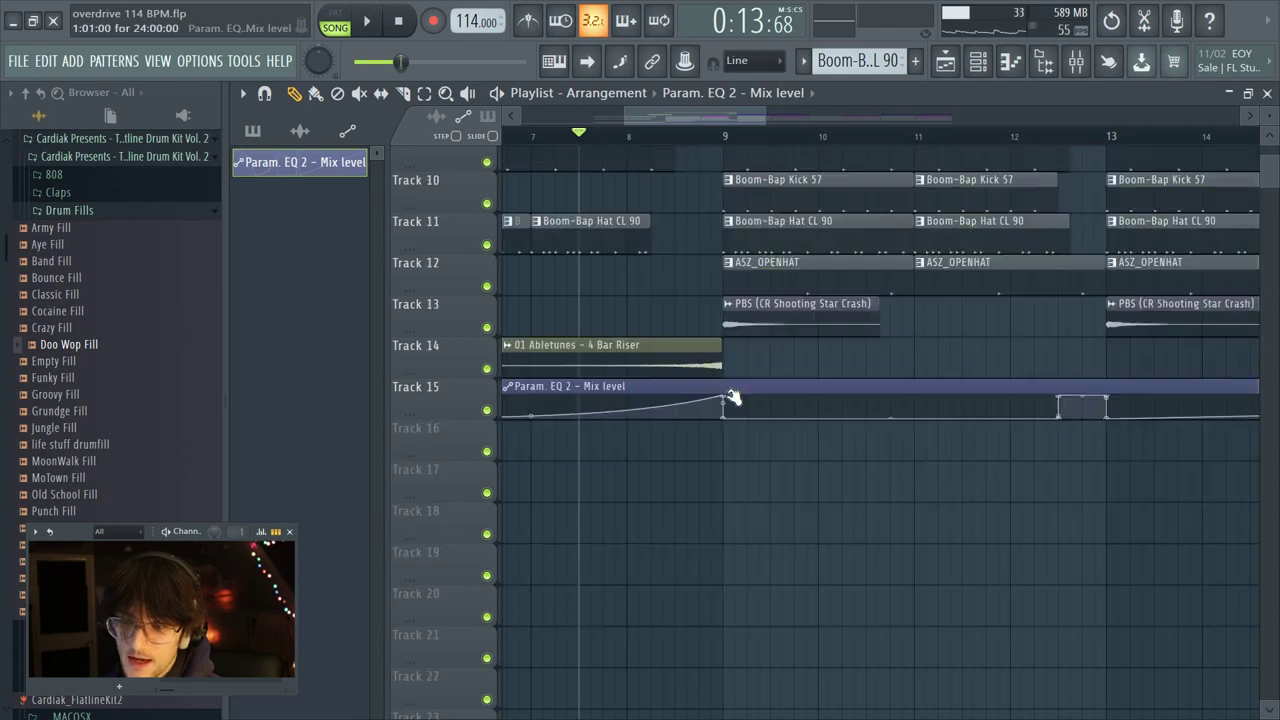
right_click(729, 393)
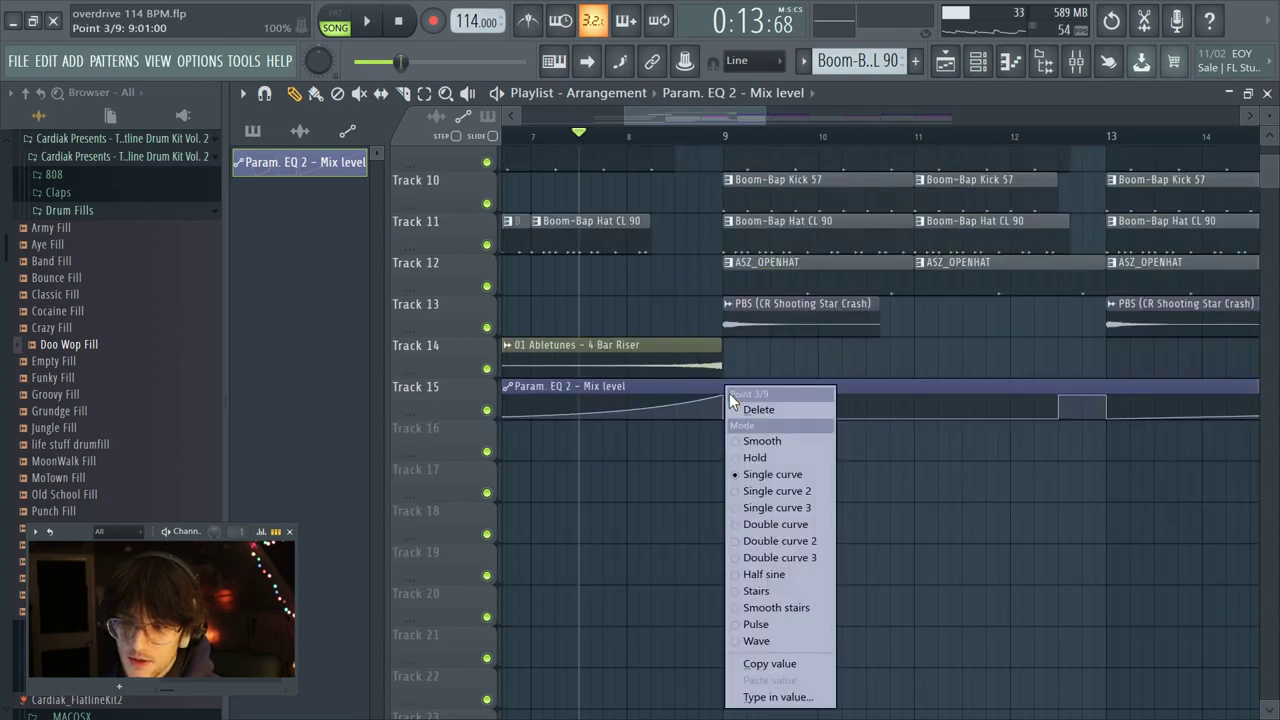
left_click(768, 458)
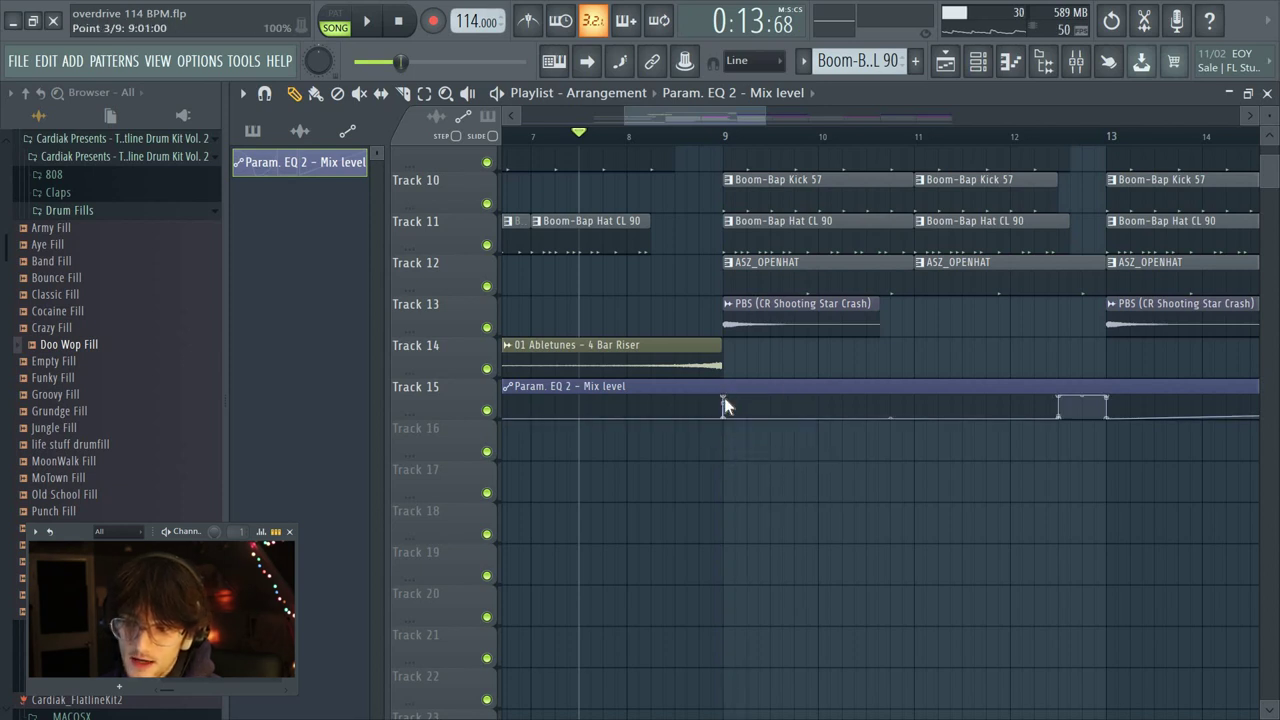
right_click(726, 400)
left_click(766, 475)
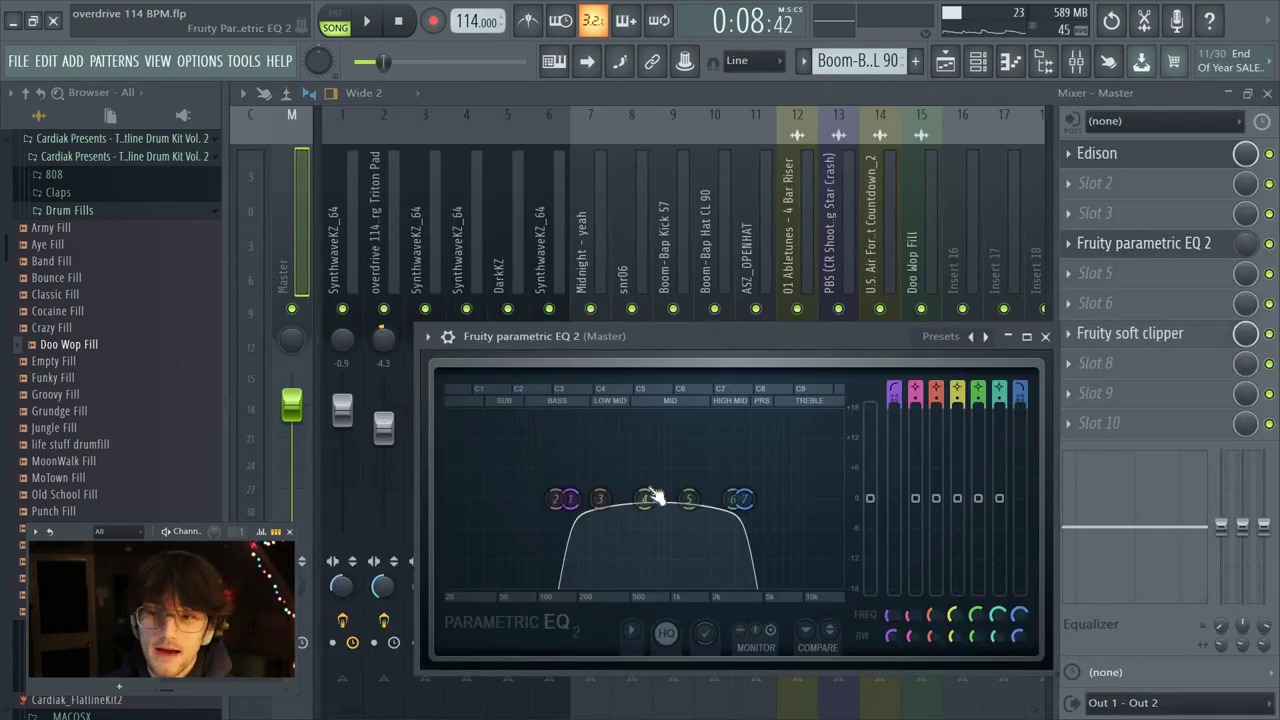
- Turn the Master EQ into a low-pass by moving band 1 to the lowest frequency and lowering band 7's high cut, and play it
left_click_drag(570, 498, 447, 498)
left_click_drag(770, 500, 640, 510)
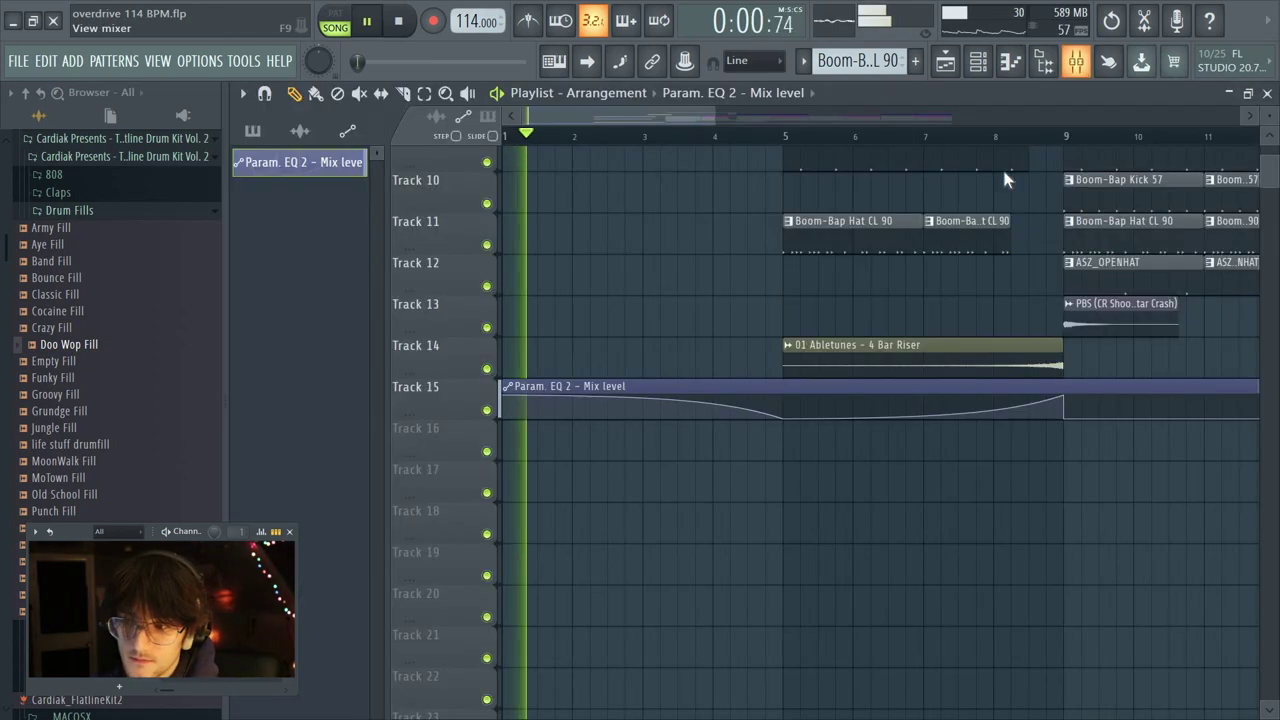
key("F9")
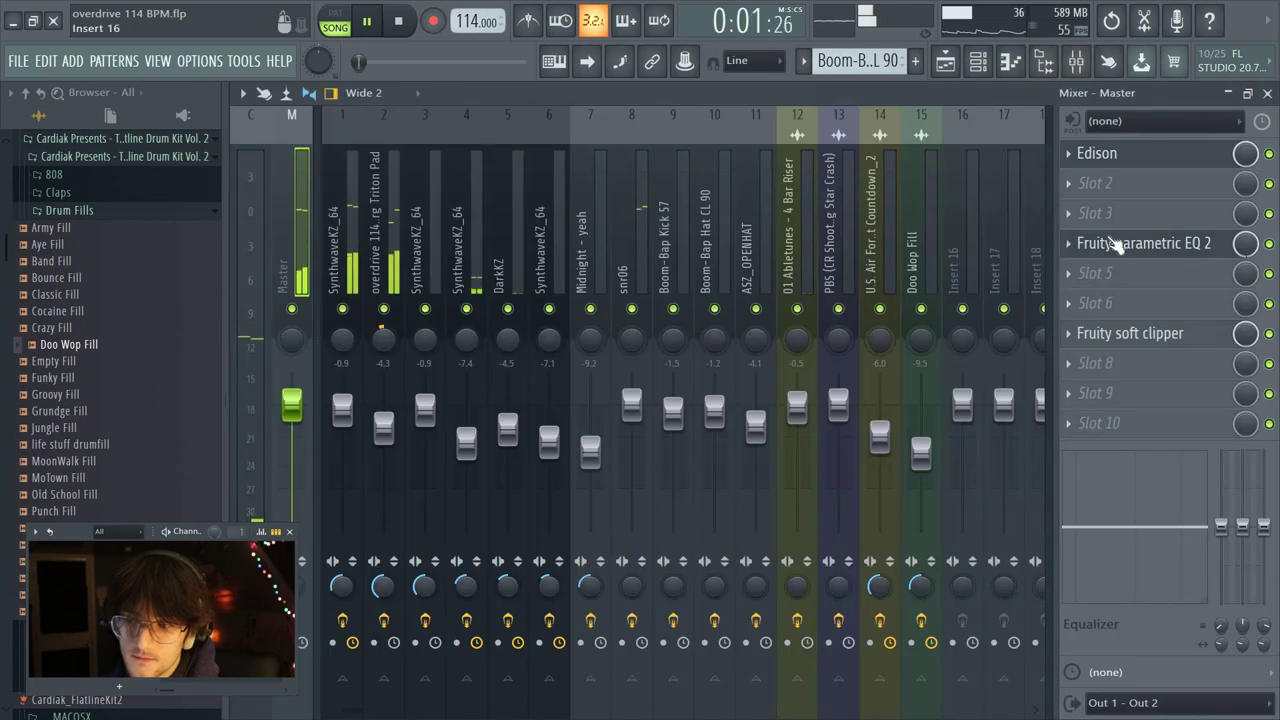
key("space")
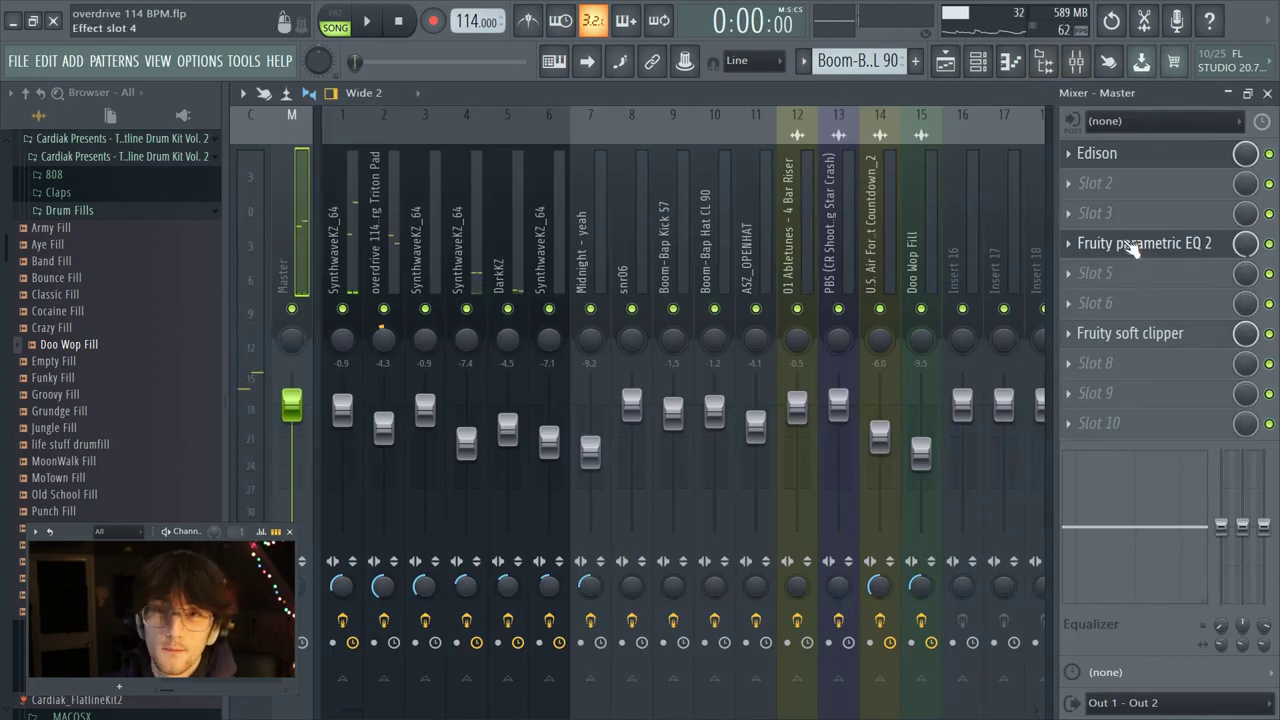
- Turn the Master EQ into a high-pass by moving band 7 to the highest frequency and raising band 1's low cut, and play it
left_click(1135, 250)
left_click_drag(586, 534, 840, 498)
left_click_drag(449, 498, 666, 510)
key("space")
key("space")
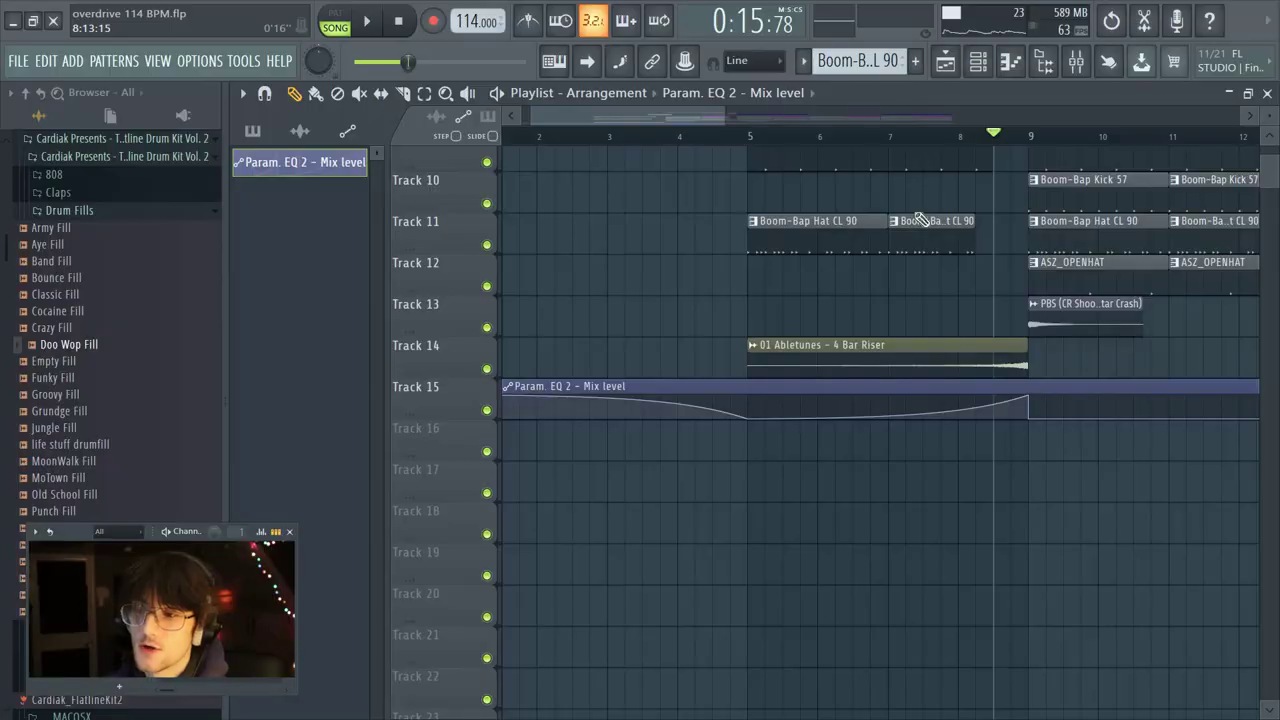
- Create a volume automation clip for the SynthwaveKZ_64 audio clip starting at bar 5 on Track 1
scroll(832, 286, "up", 4)
scroll(790, 250, "up", 5)
scroll(748, 215, "up", 1, "ctrl")
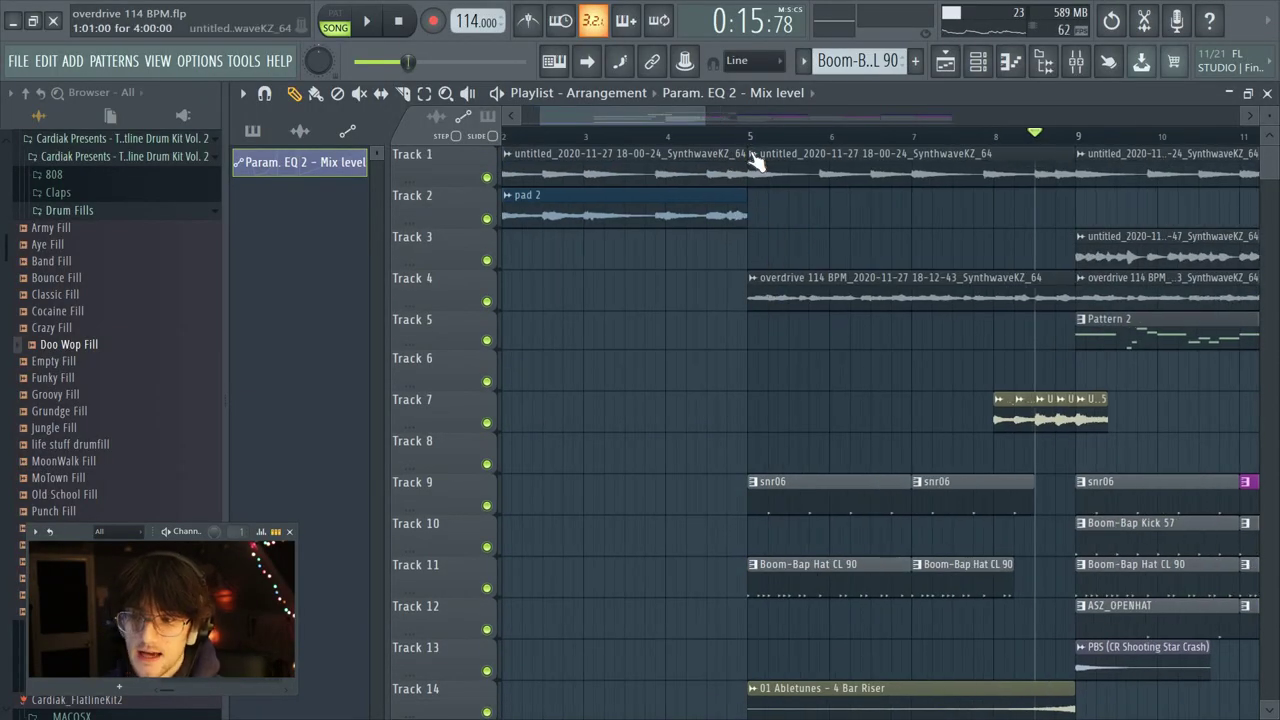
right_click(759, 163)
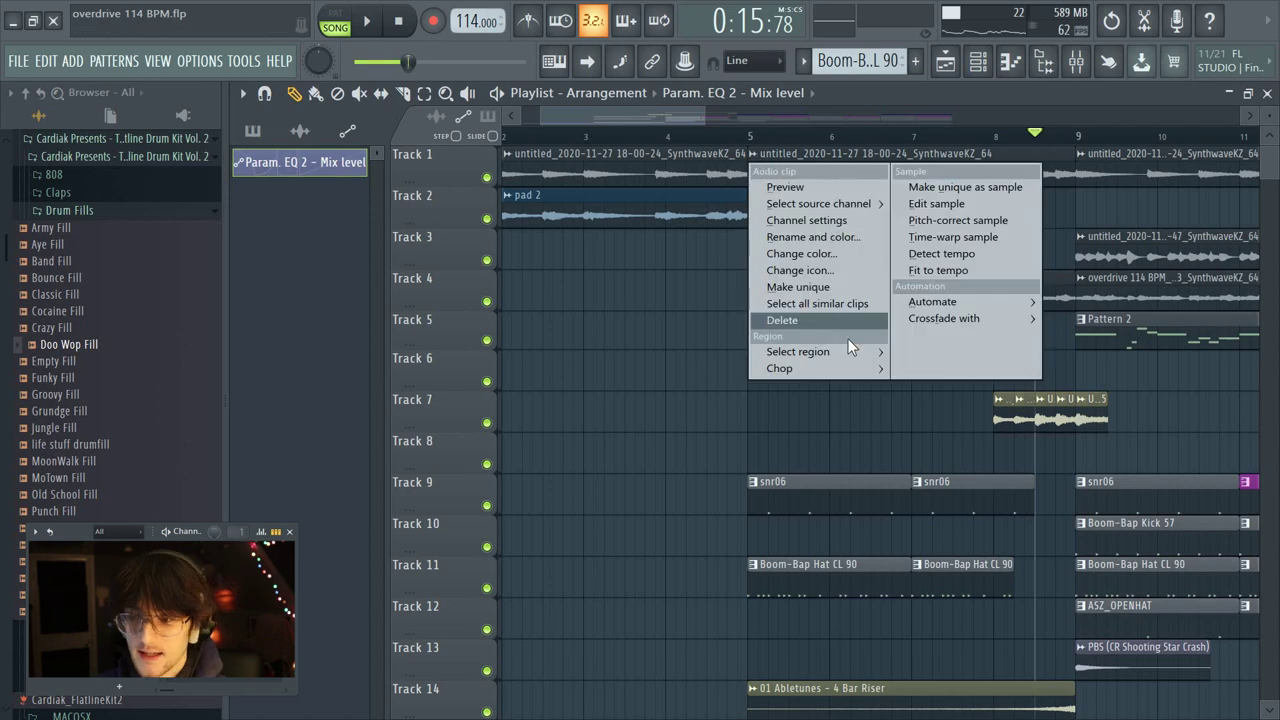
mouse_move(1000, 301)
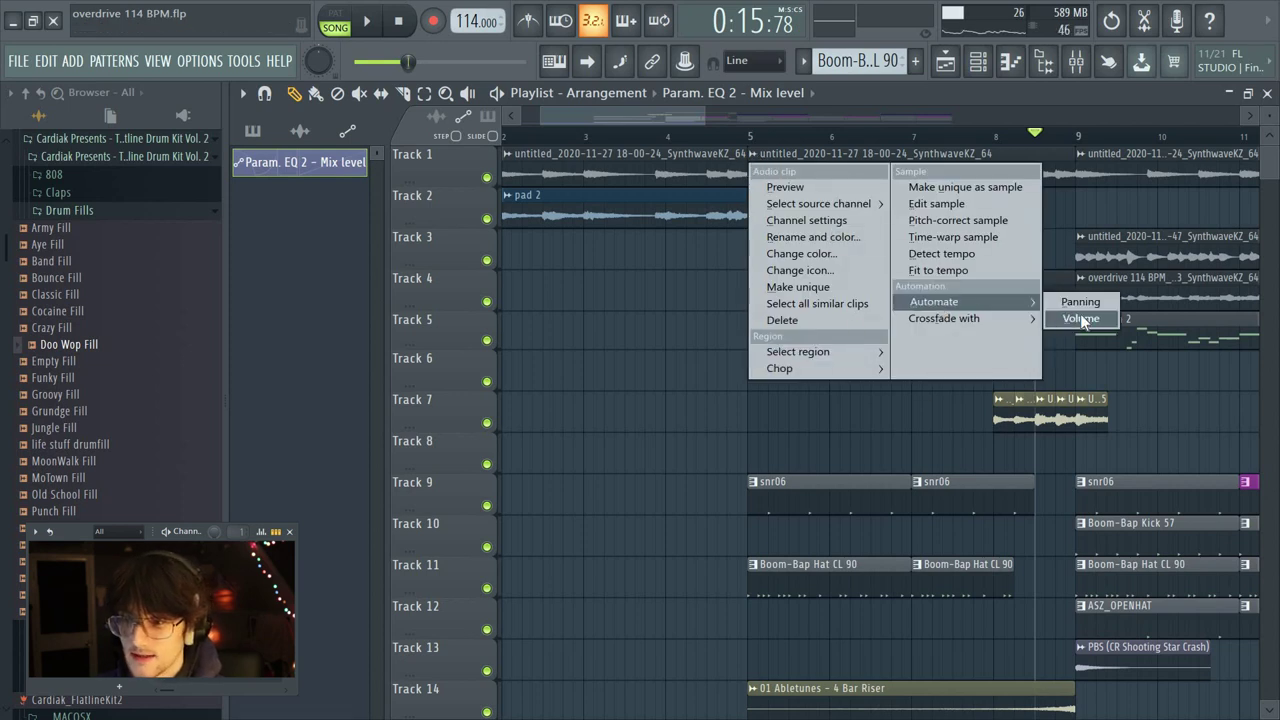
left_click(1080, 318)
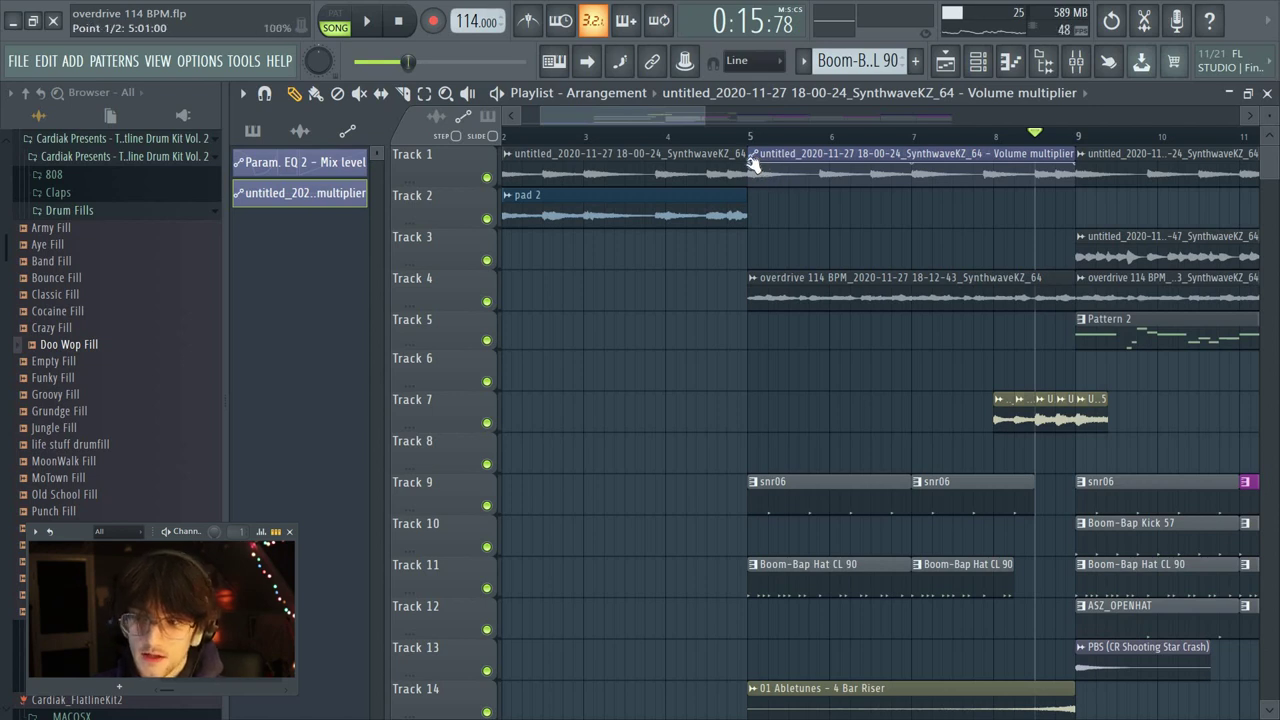
- Lower the start of the Track 1 volume automation at bar 5 into a curved fade-in, and play it from bar 5
left_click_drag(752, 163, 798, 189)
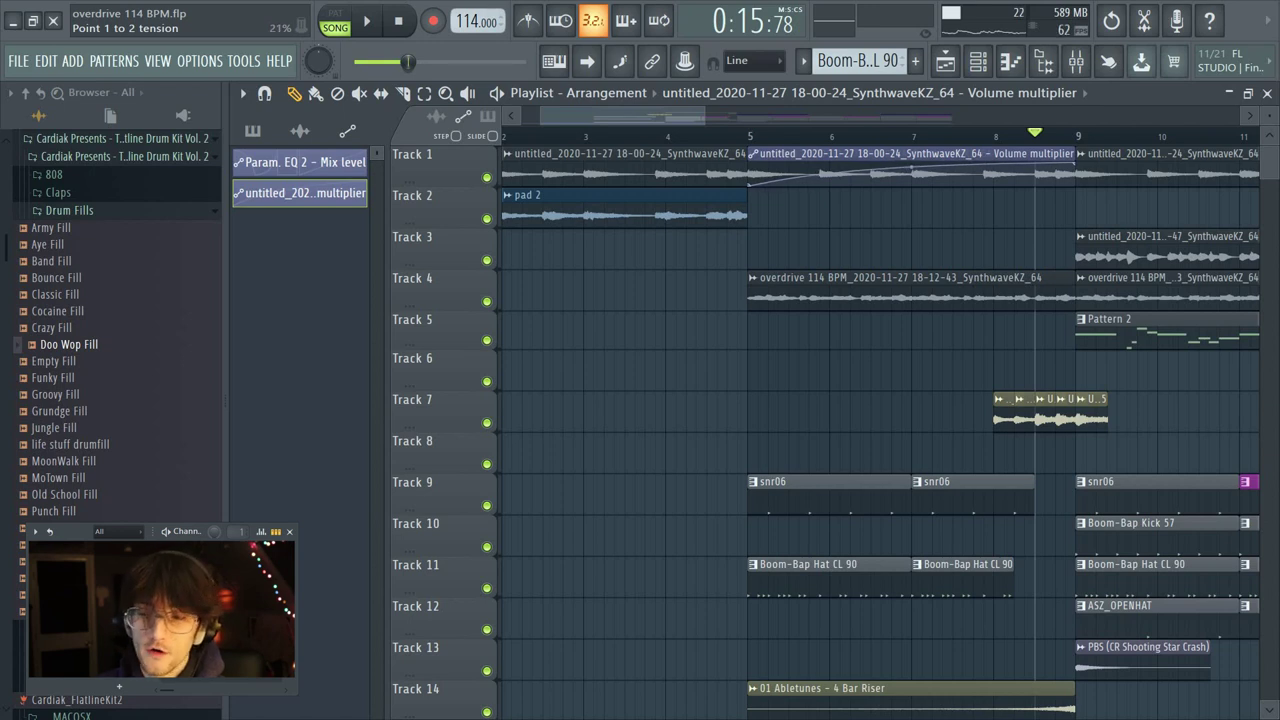
left_click(749, 136)
key("space")
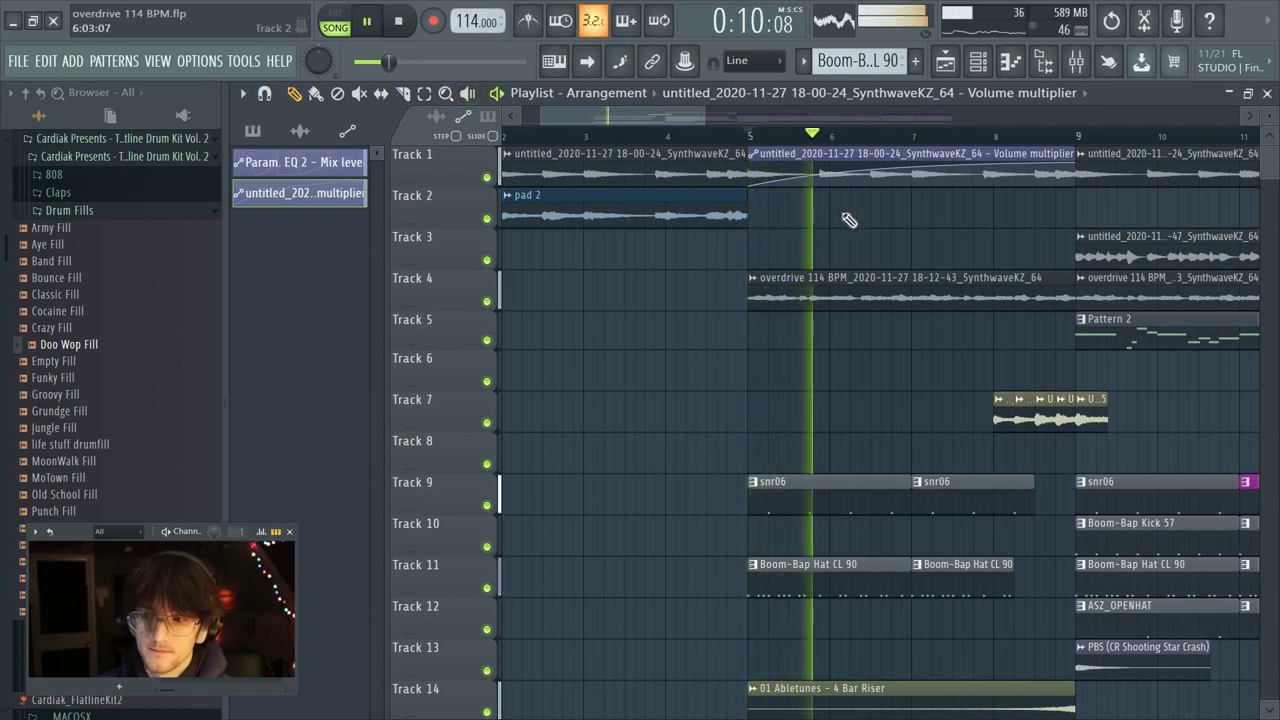
left_click(398, 22)
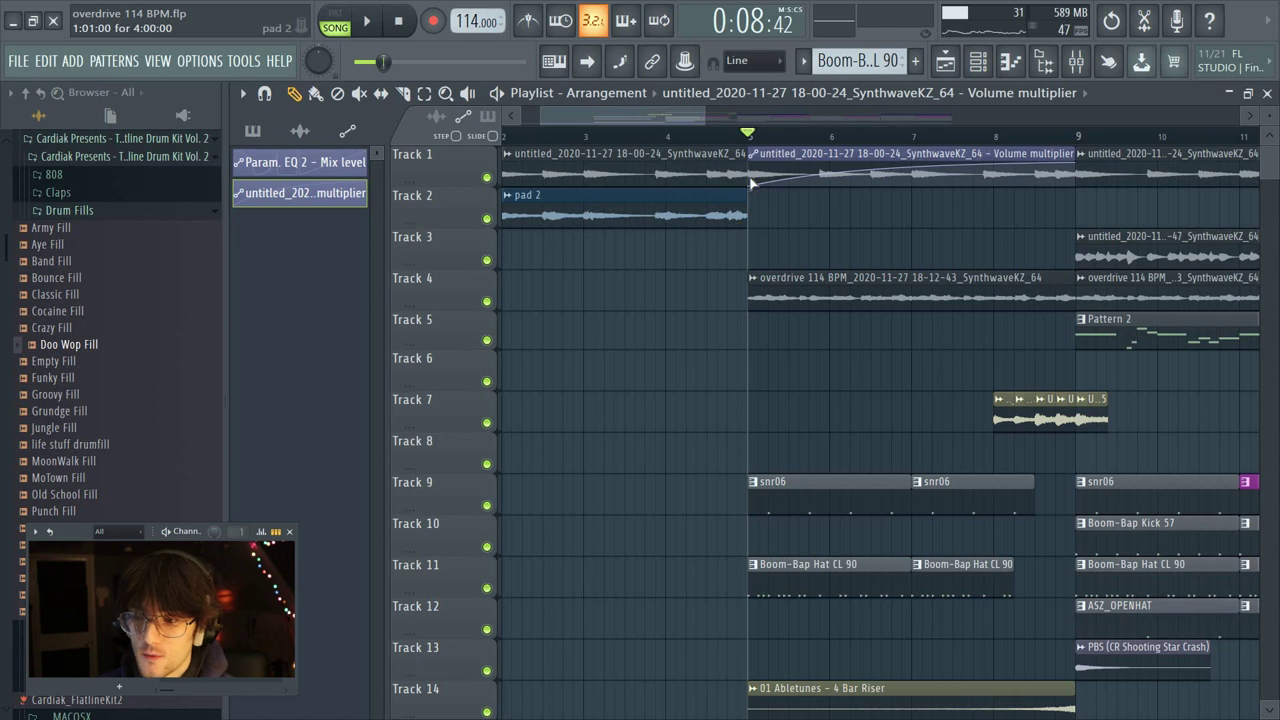
left_click_drag(1080, 165, 1080, 200)
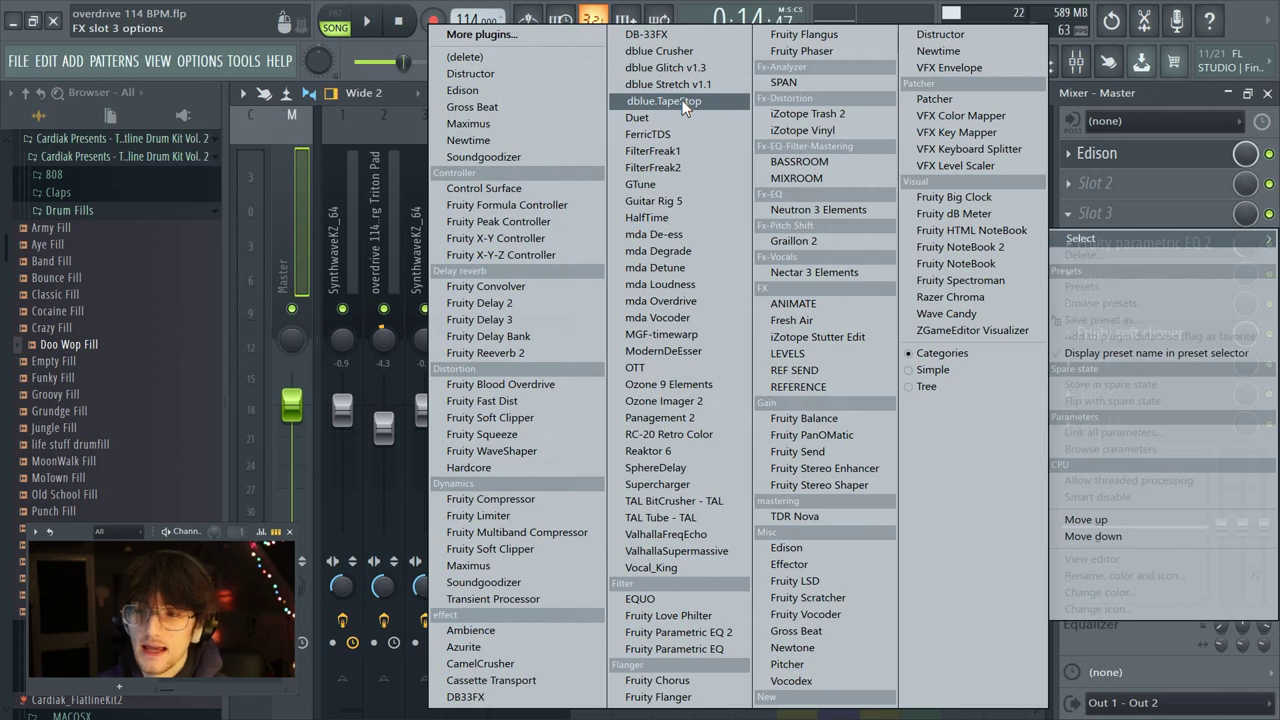
- Load dblue.TapeStop in slot 3 of the Master track and set its SlowDown to 0.12
left_click(686, 101)
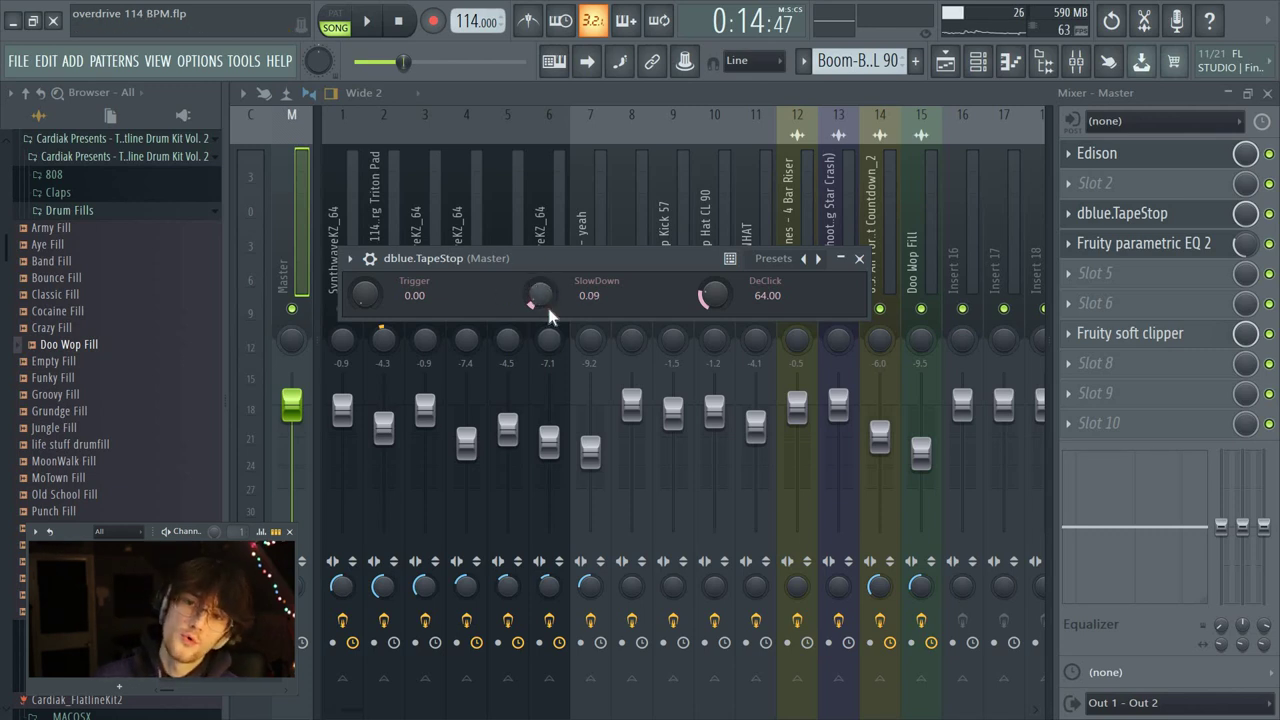
left_click_drag(548, 316, 540, 300)
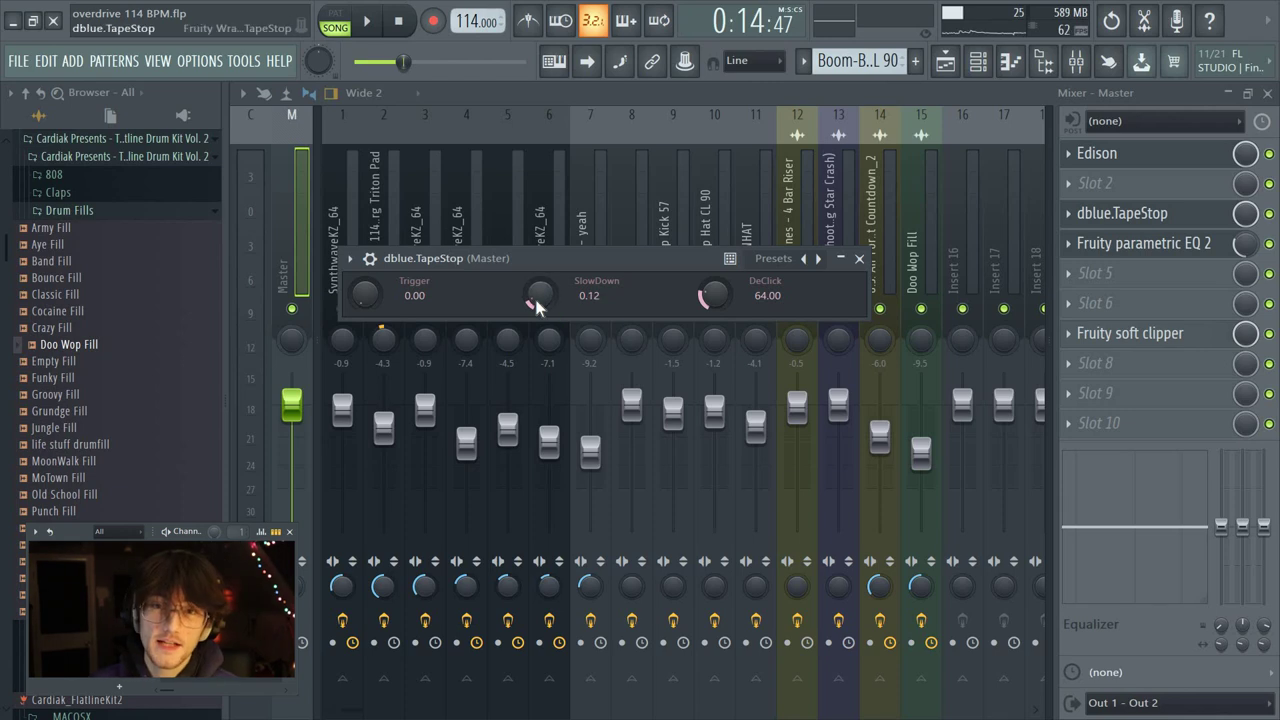
- Create an automation clip for TapeStop's Trigger and add points at bars 8 and 9 so it curves up into bar 9
right_click(364, 300)
left_click(436, 412)
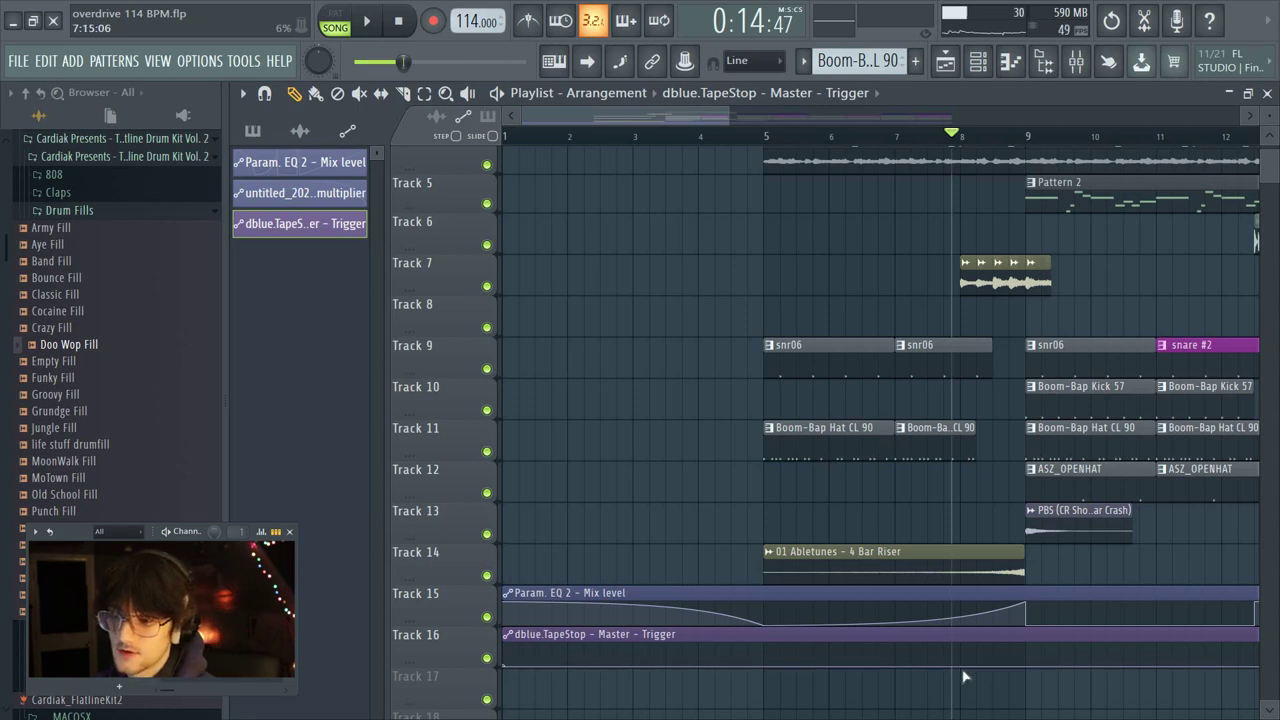
right_click(960, 667)
right_click(1026, 667)
left_click_drag(1026, 667, 1005, 712)
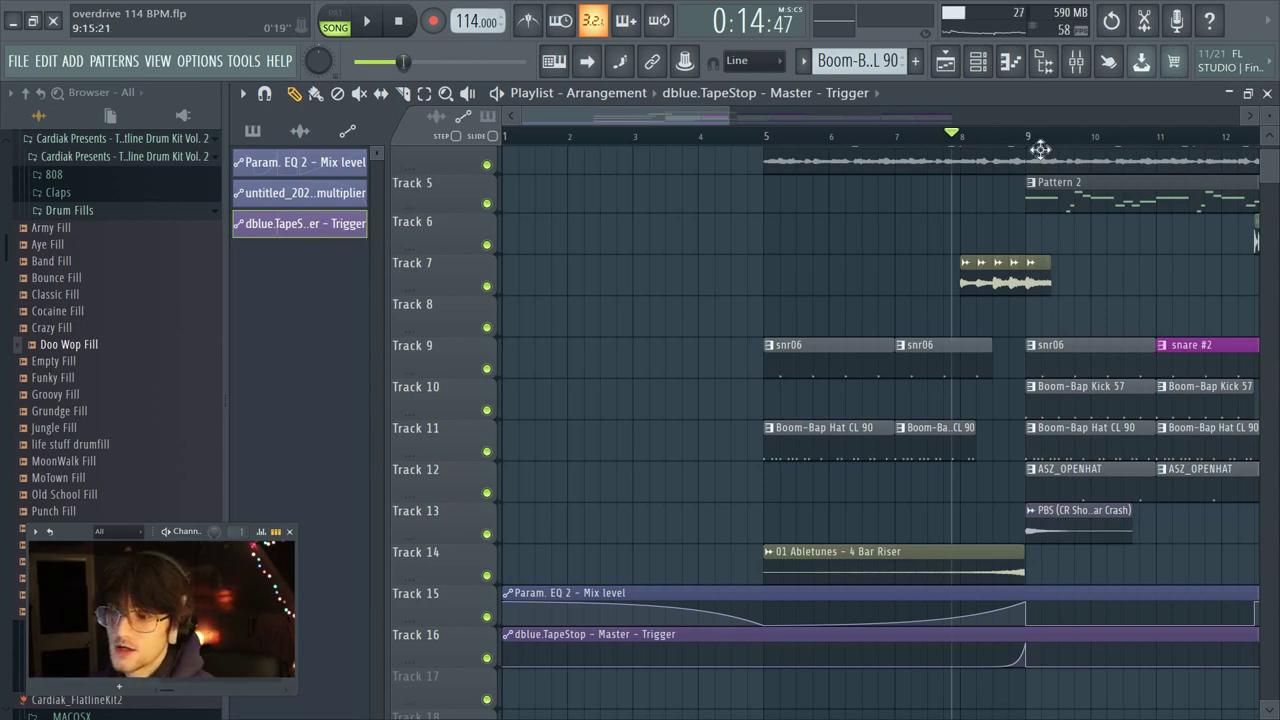
- Straighten the TapeStop Trigger ramp between bars 8 and 9 and play it from the middle of bar 8
scroll(1035, 145, "up", 5)
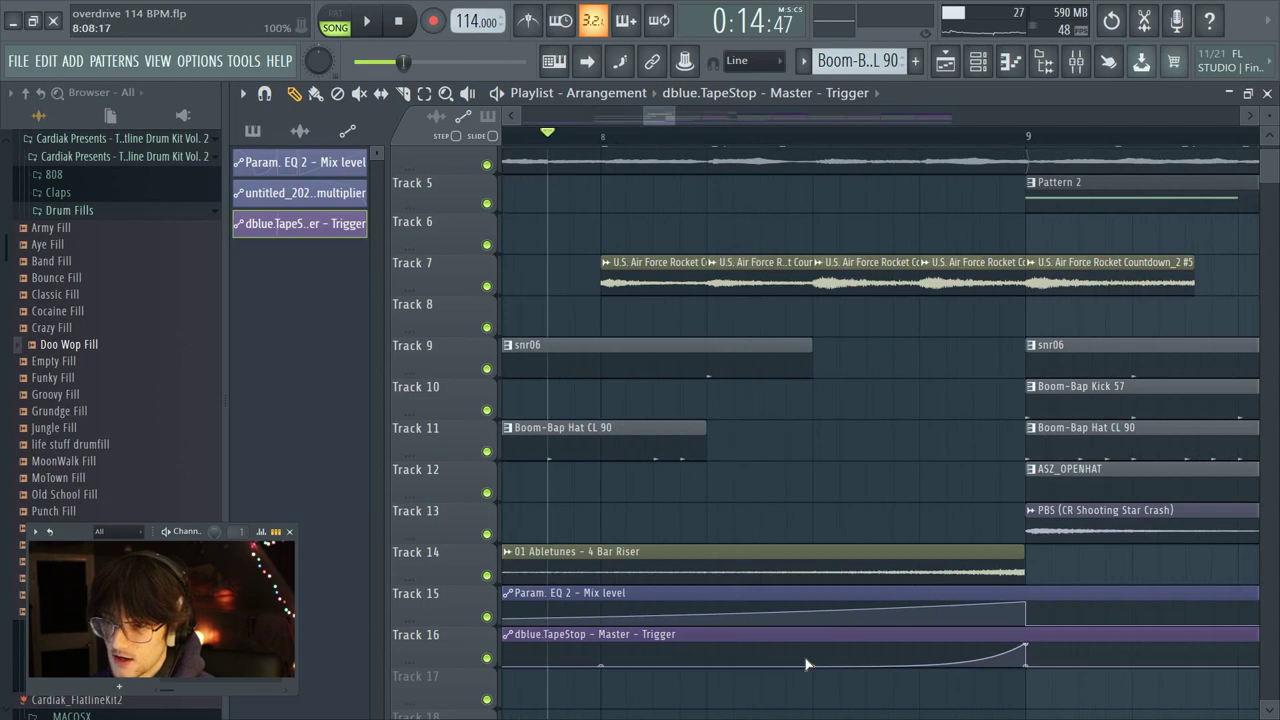
left_click_drag(812, 665, 812, 655)
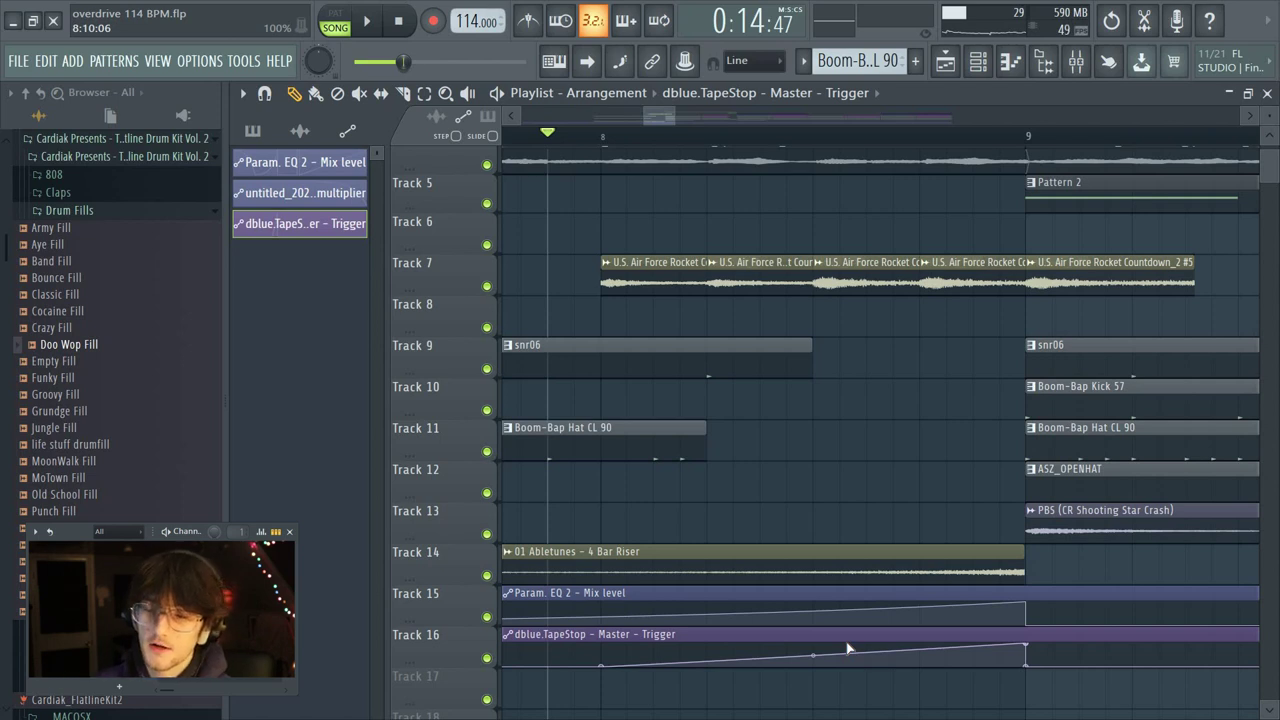
left_click(812, 140)
key("space")
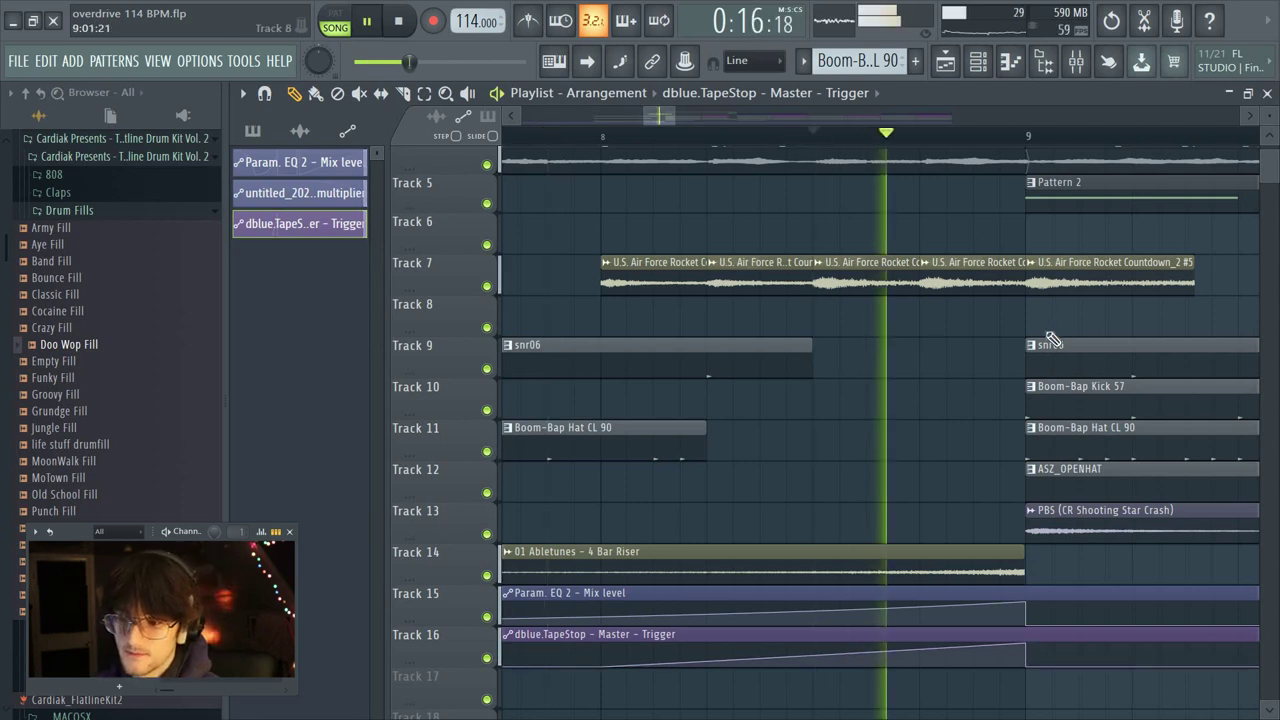
key("space")
- Reshape the TapeStop Trigger automation to rise from bar 9 to 9:09:00, hold 100% until bar 10 and drop to zero, and play it
scroll(820, 160, "down", 3)
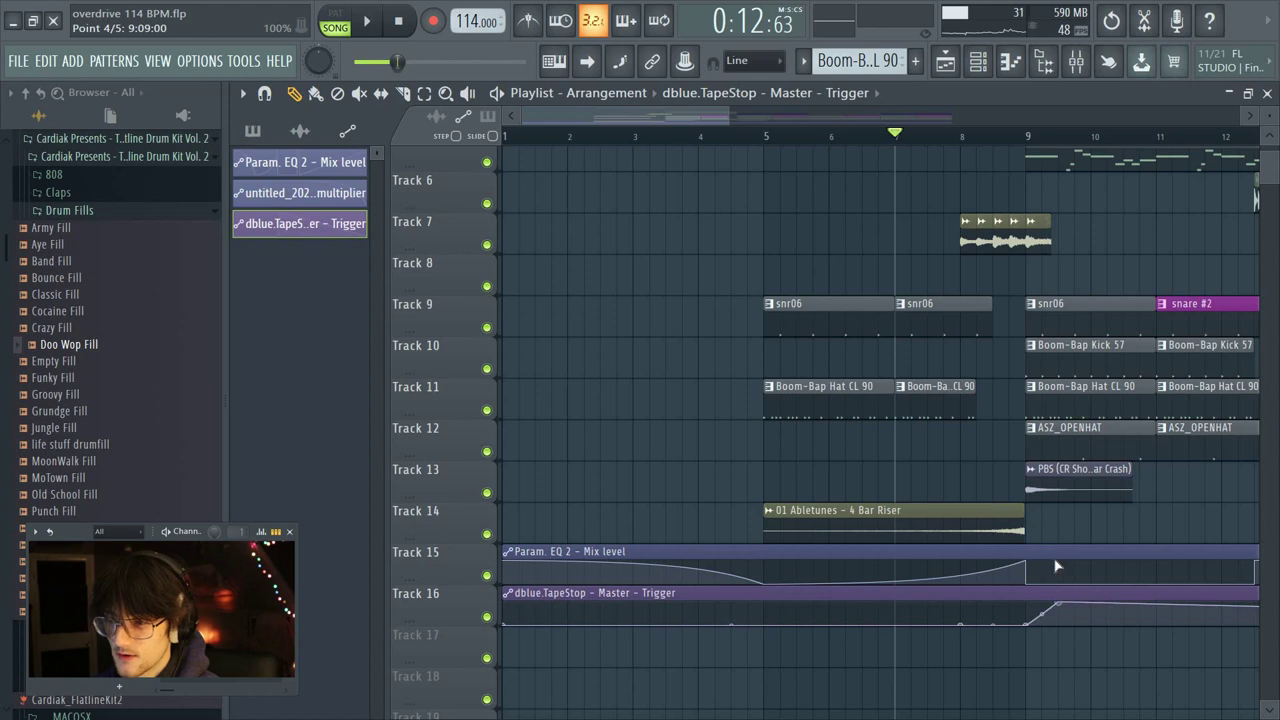
right_click(1127, 617)
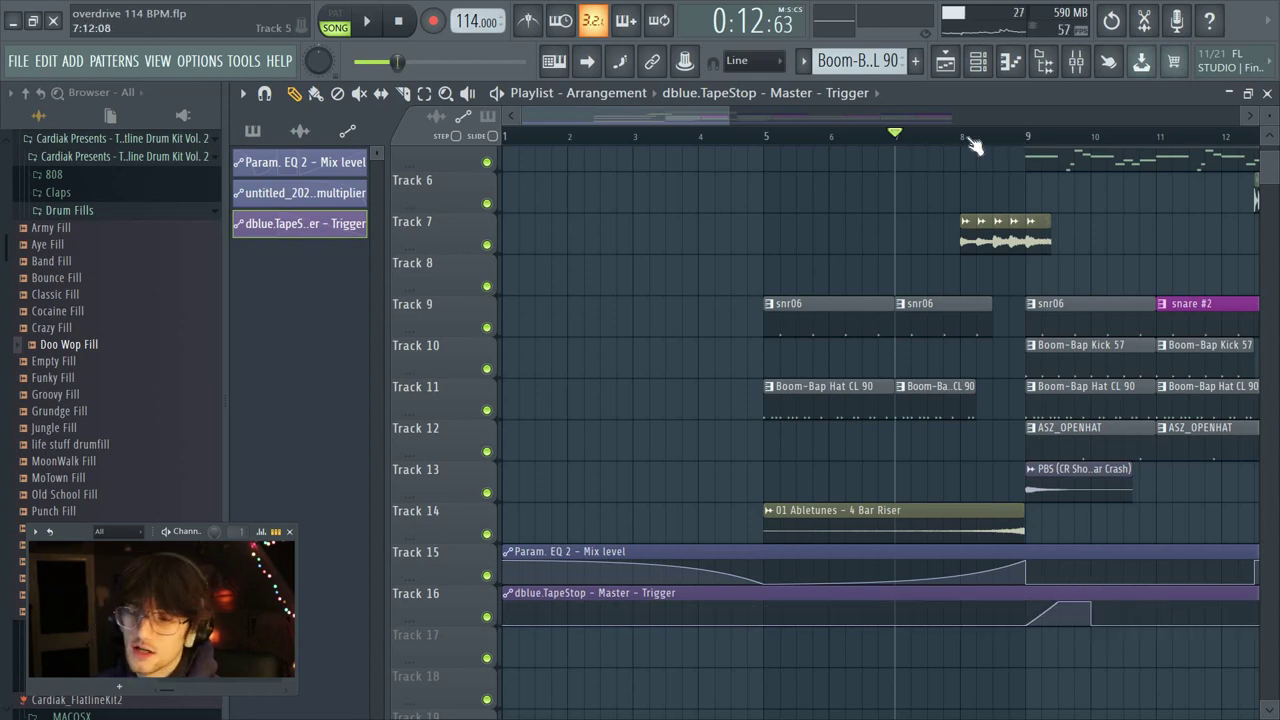
left_click(975, 145)
key("space")
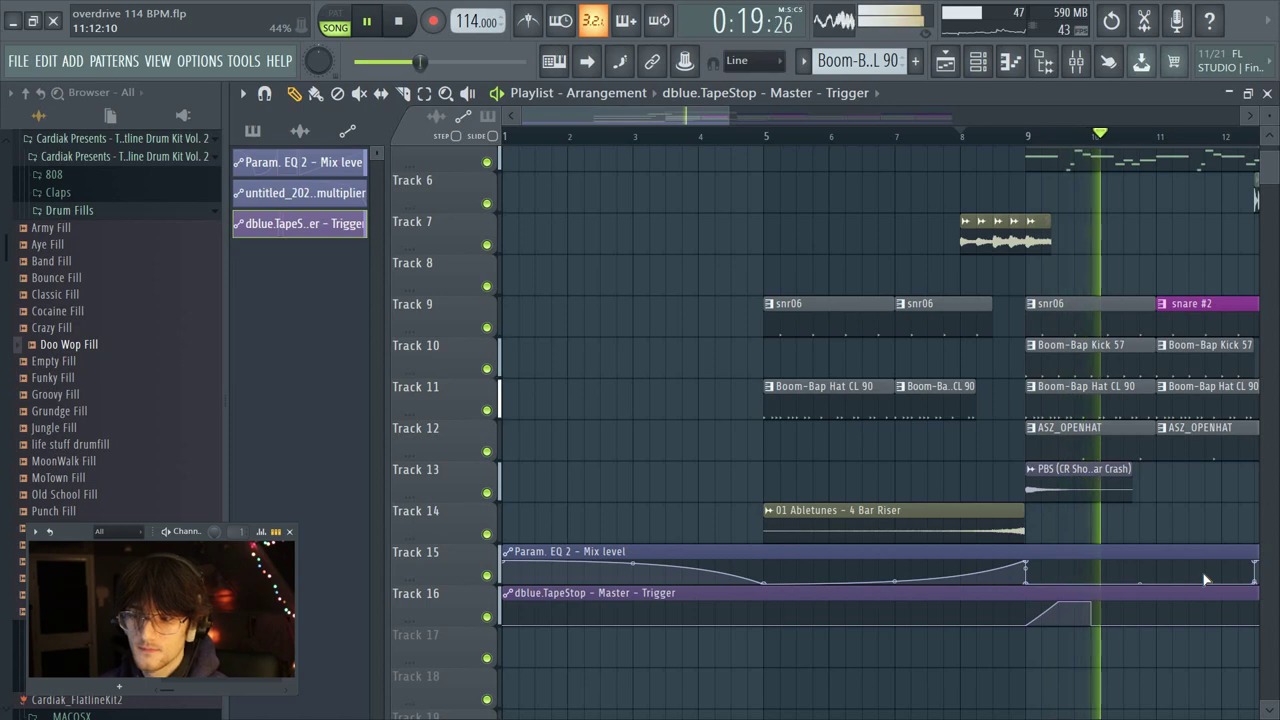
key("space")
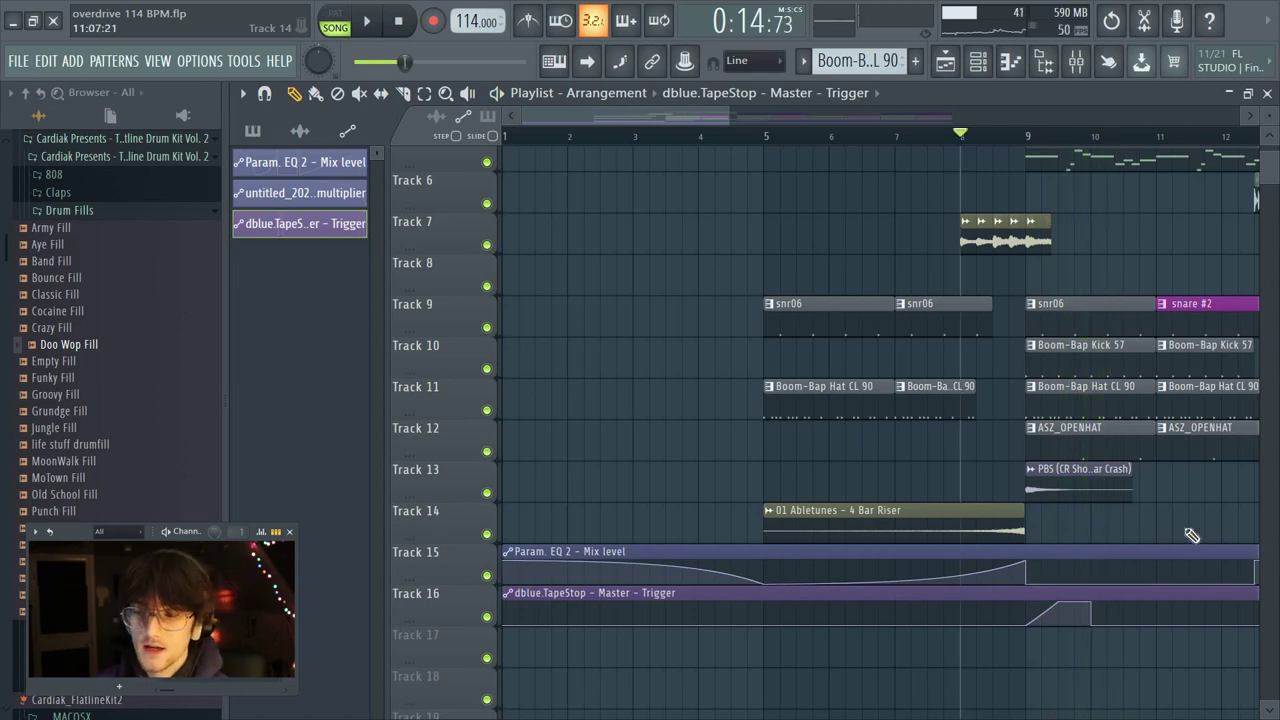
- Place a copy of the PBS (CR Shooting Star Crash) clip on Track 14 at 10:01:00
left_click(1082, 485)
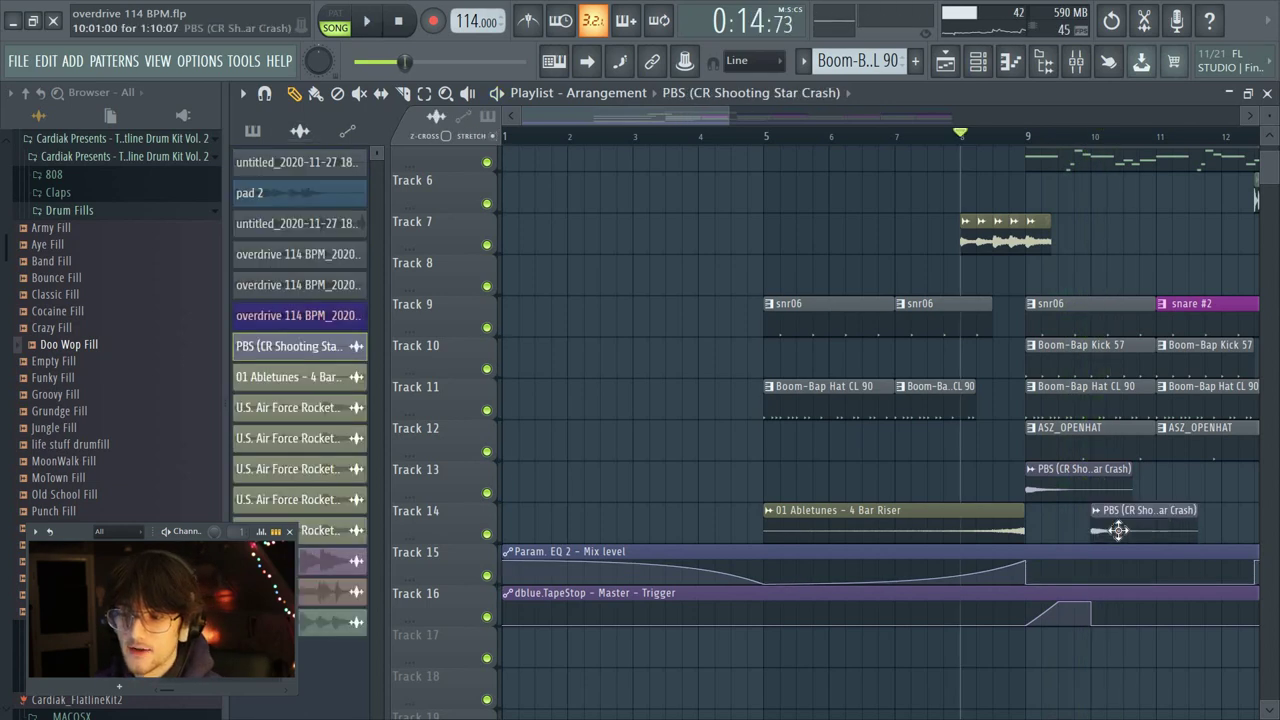
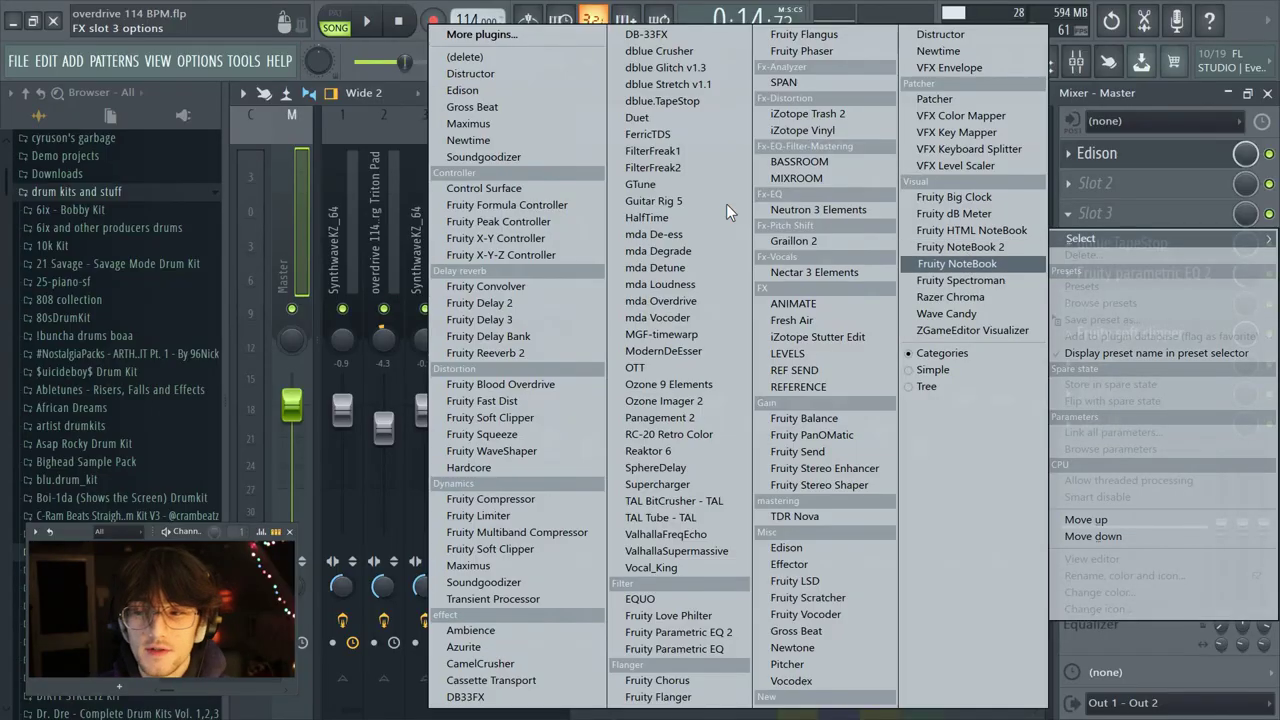
- Load HalfTime in slot 3 and Gross Beat in slot 2 of the Master track
left_click(646, 217)
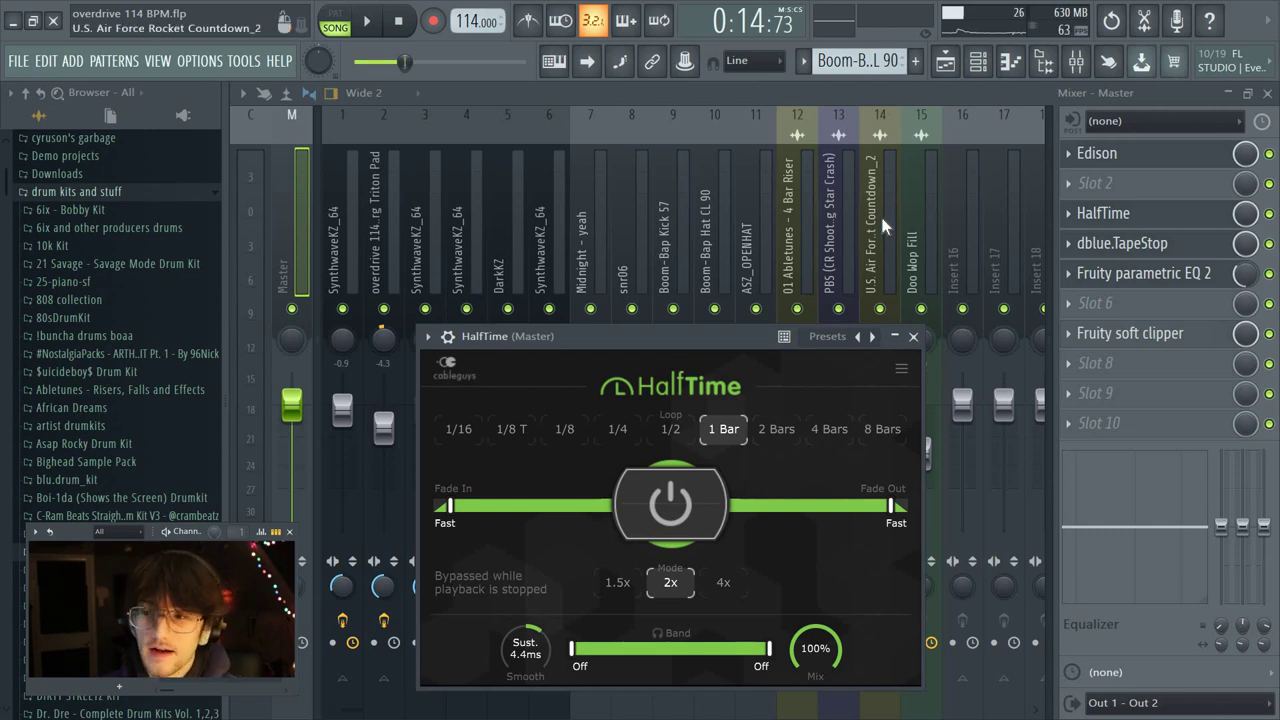
left_click(1084, 189)
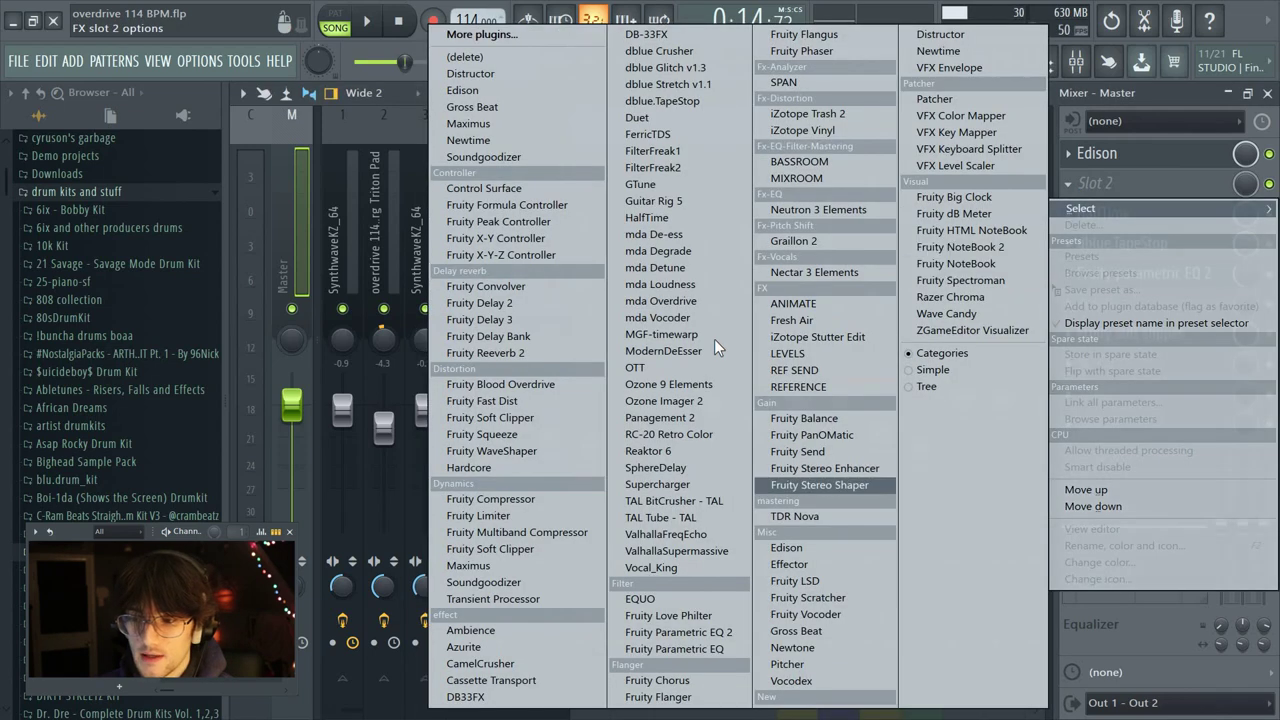
left_click(796, 631)
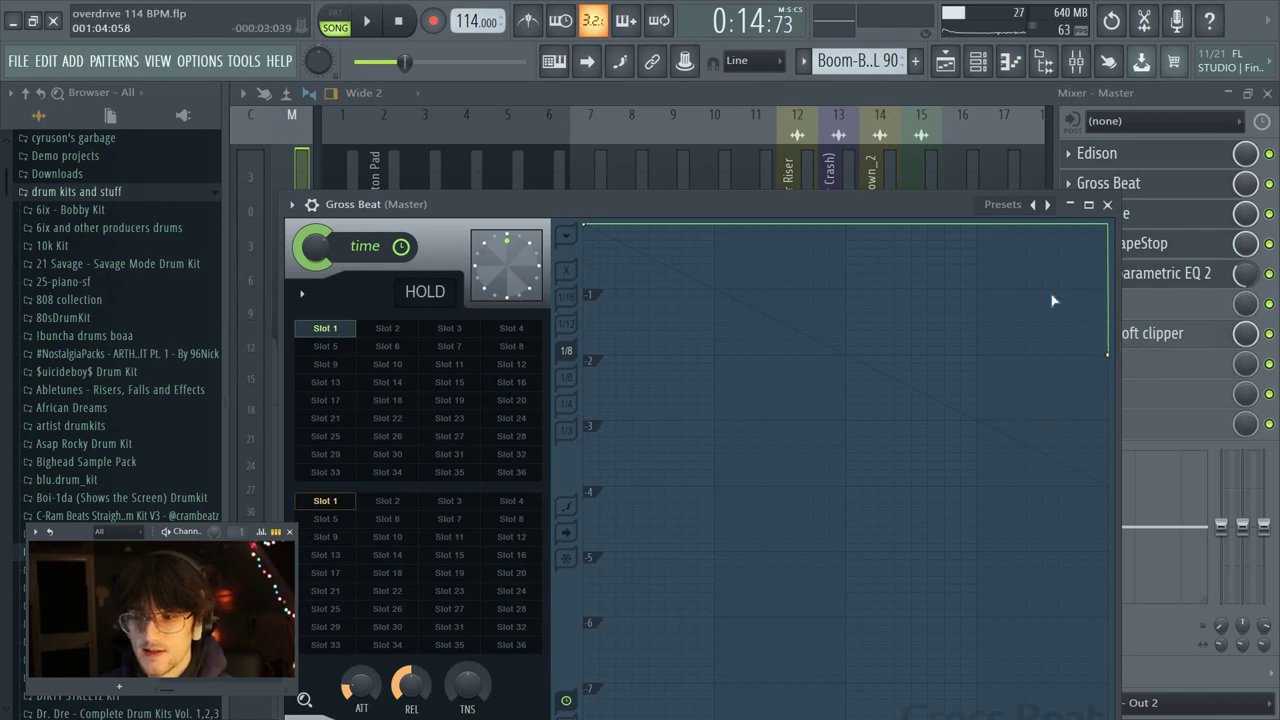
- Set the Gross Beat time envelope's end point to Single curve and its click reduction to High (melodic)
right_click(1108, 358)
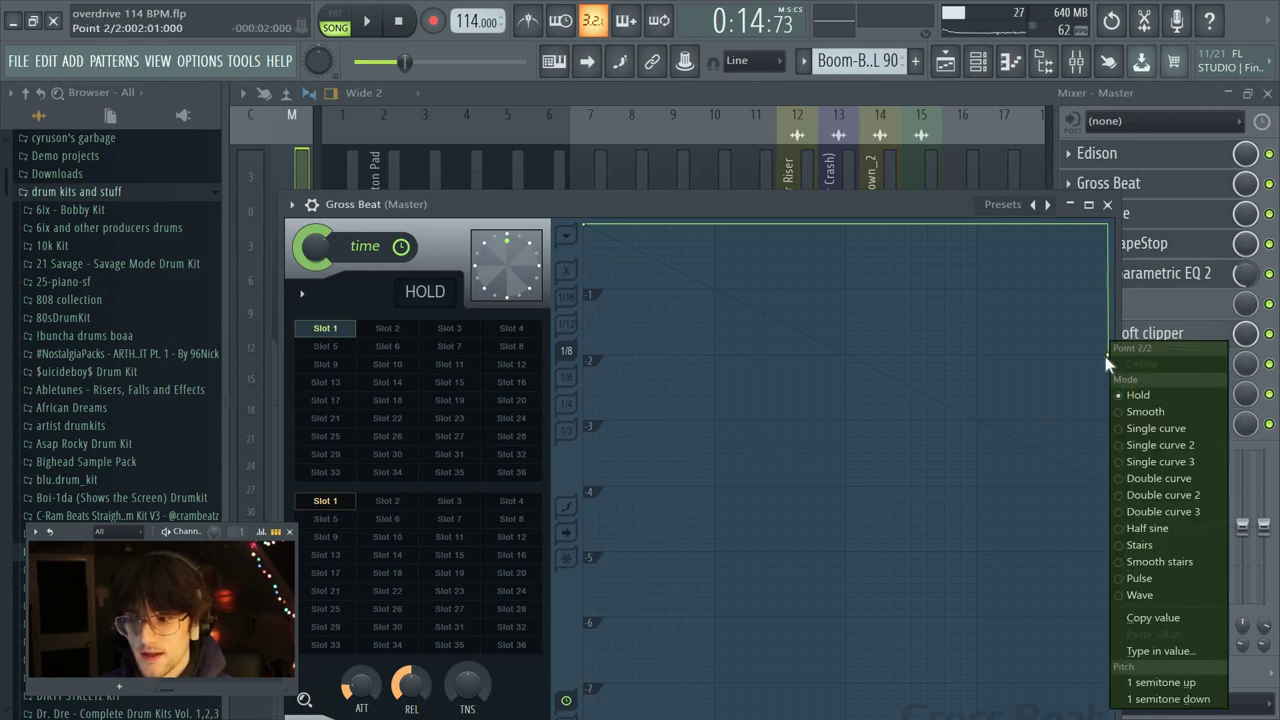
left_click(1145, 428)
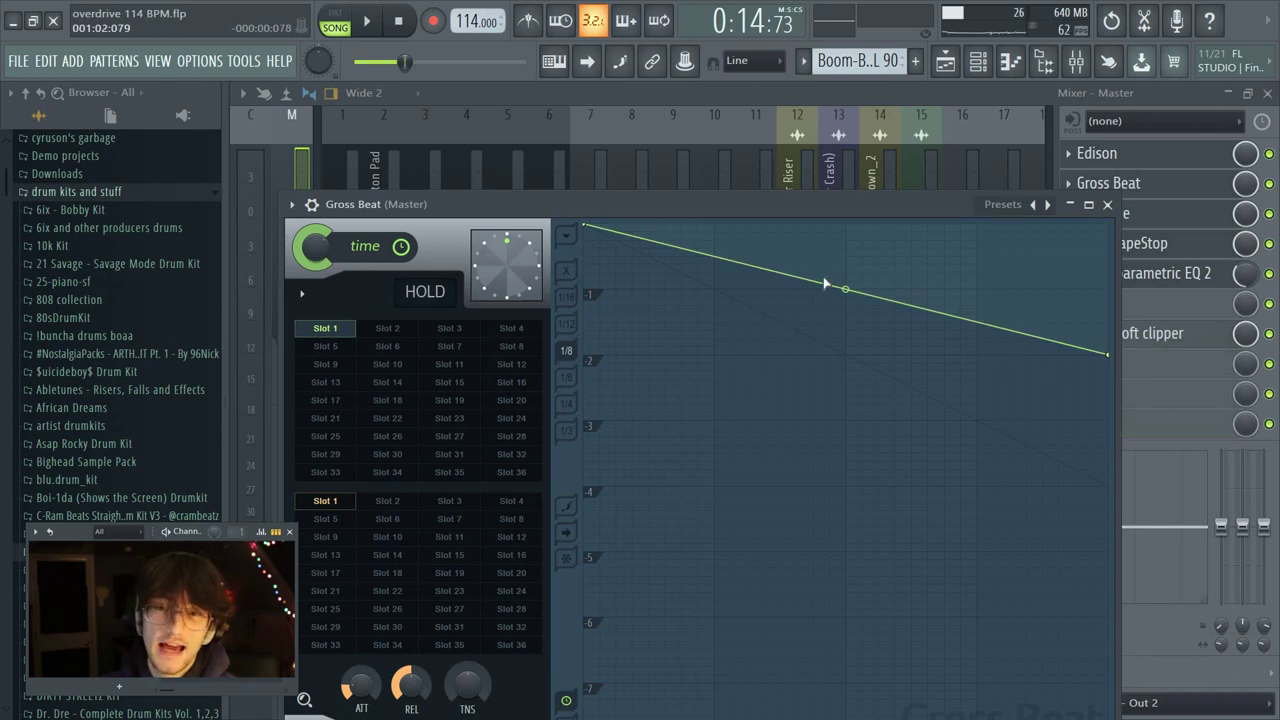
left_click(302, 295)
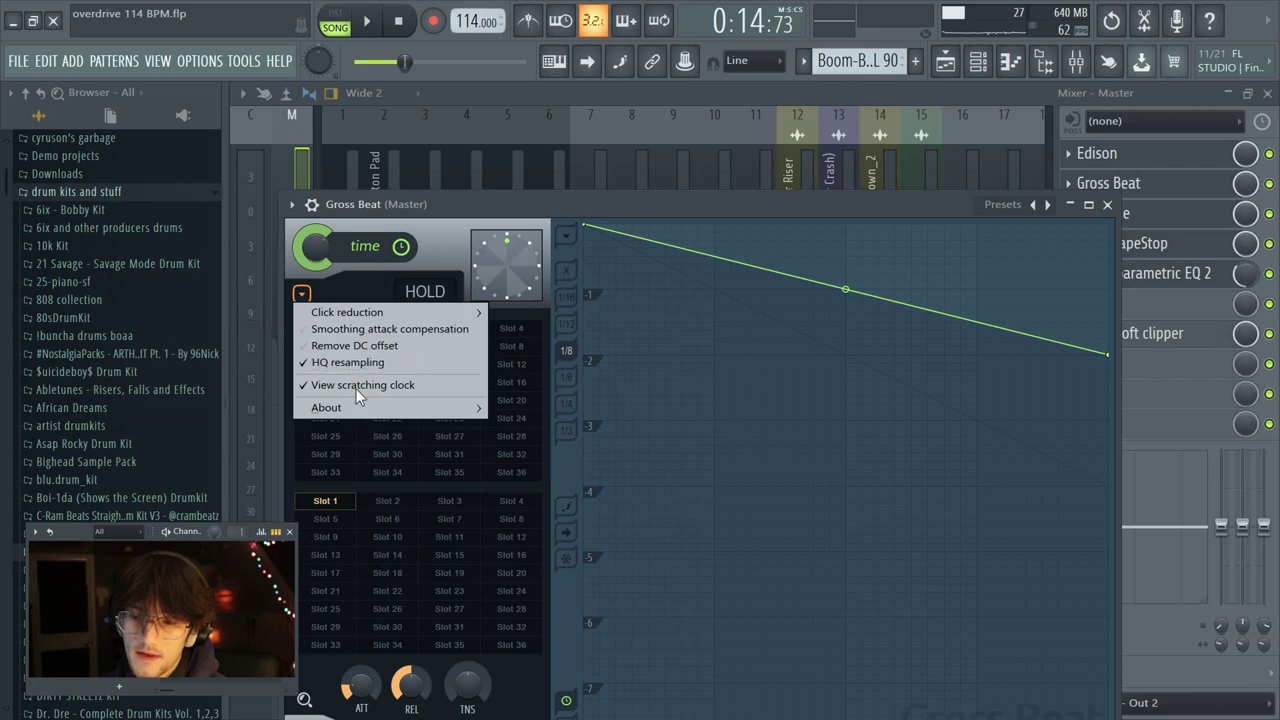
mouse_move(405, 310)
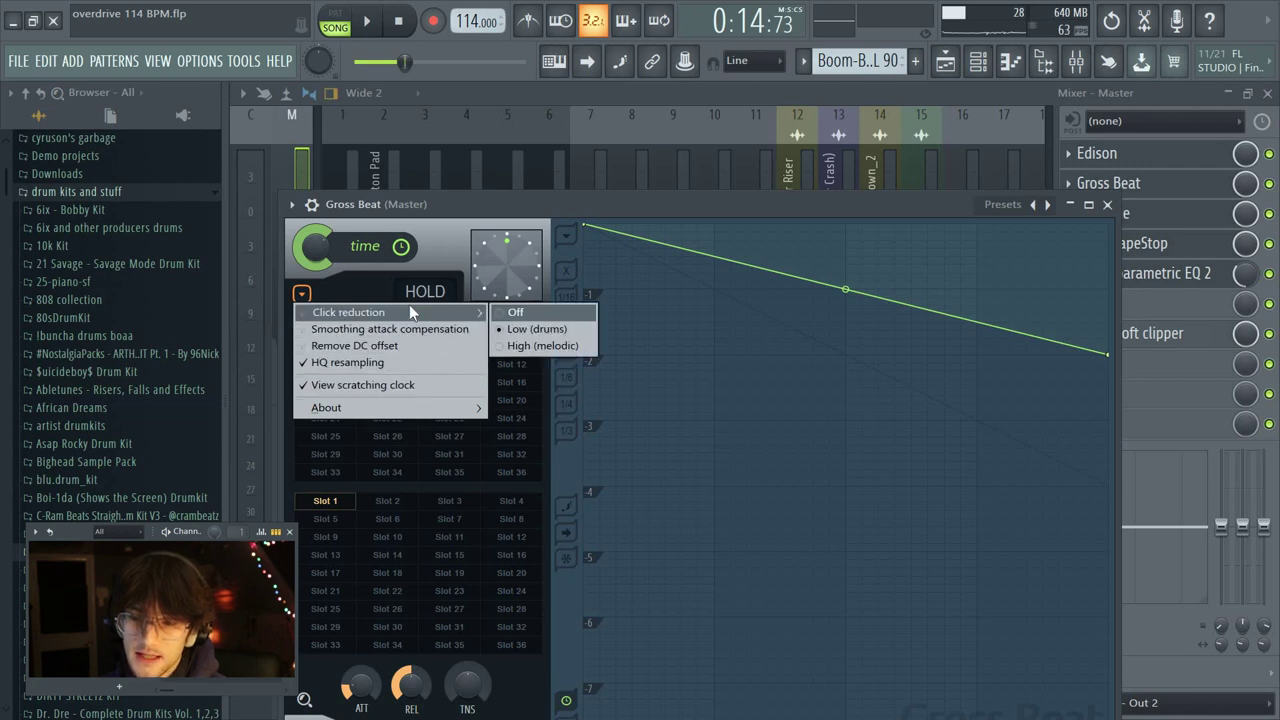
left_click(536, 344)
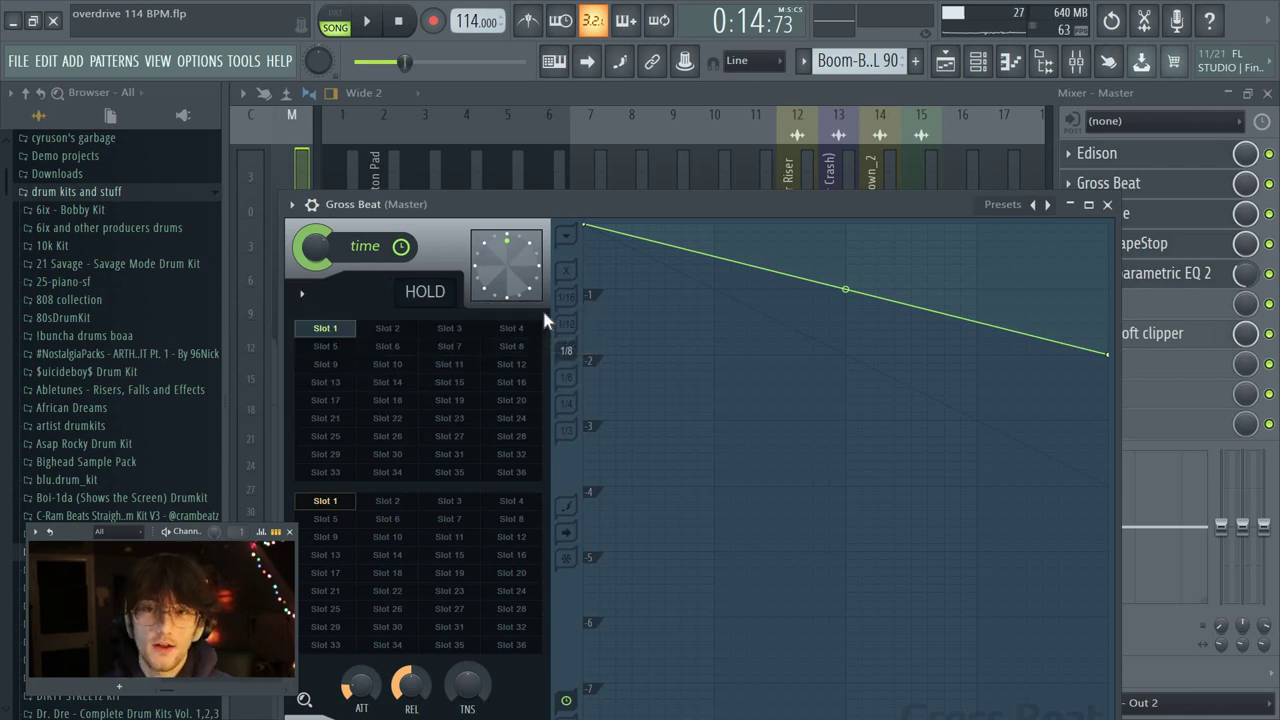
left_click(1107, 204)
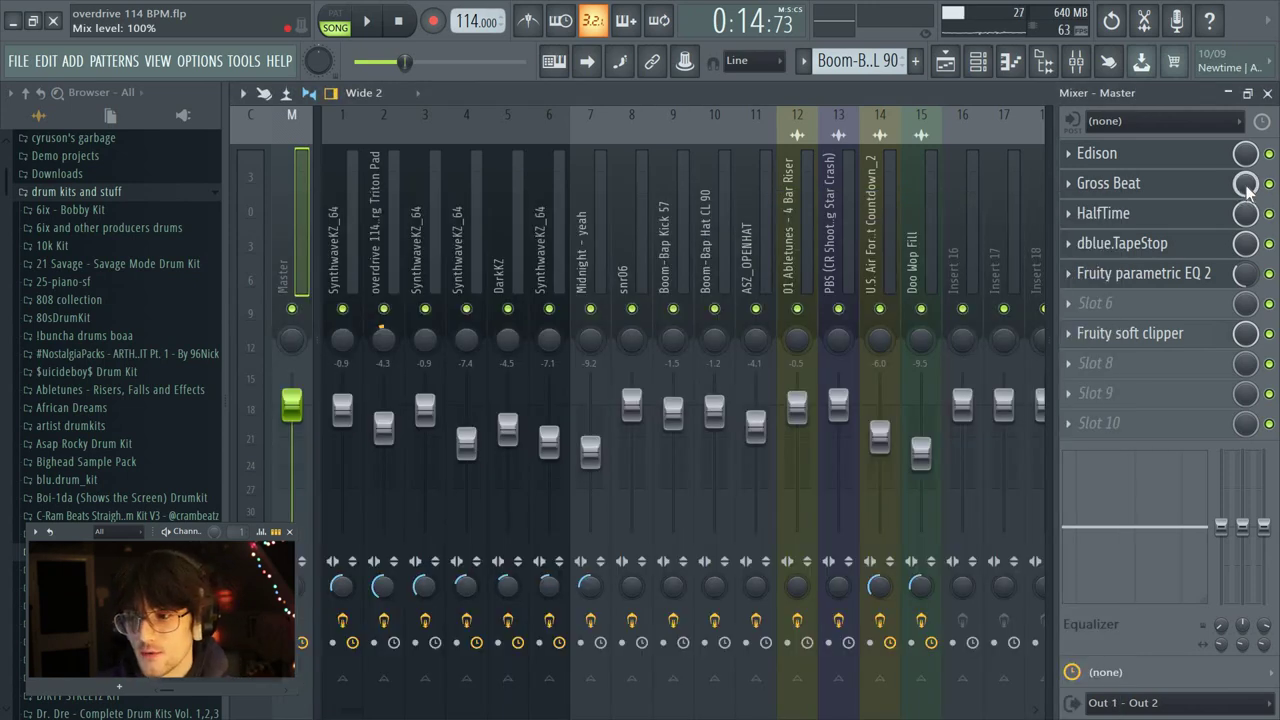
- Create an automation clip for the Gross Beat mix level on the Master track and show the playlist
right_click(1247, 189)
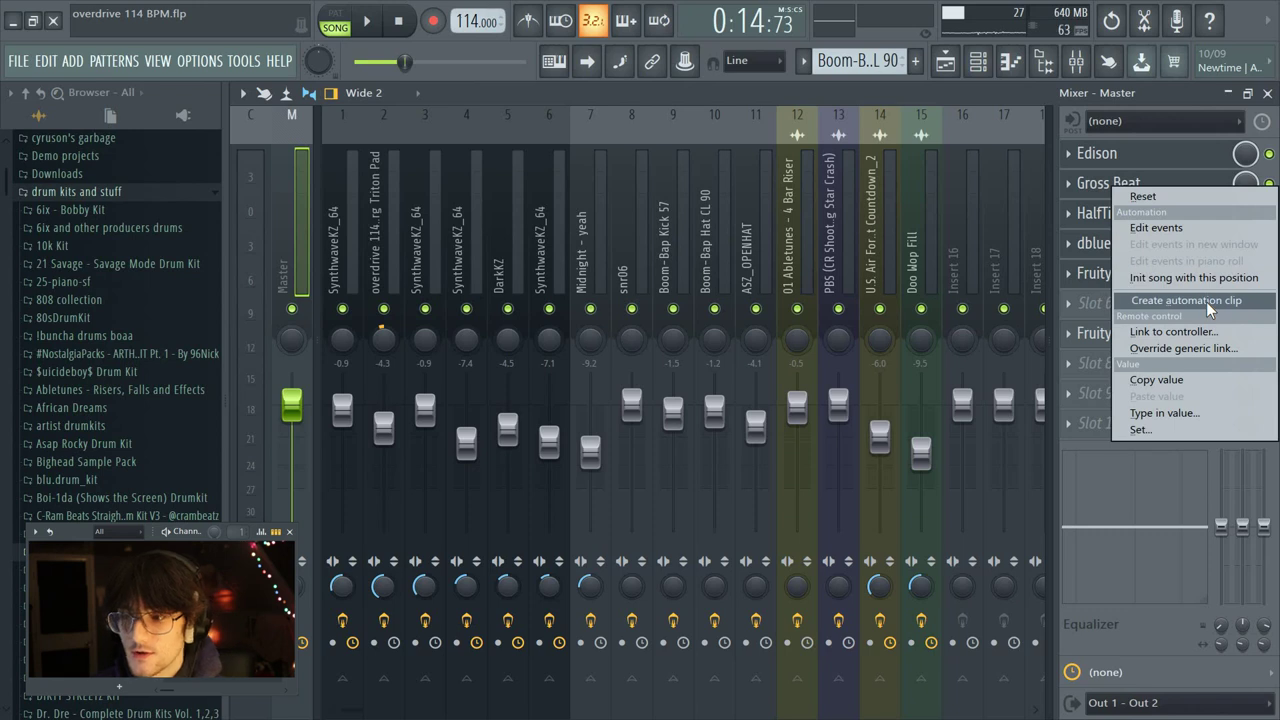
left_click(1206, 301)
left_click(953, 76)
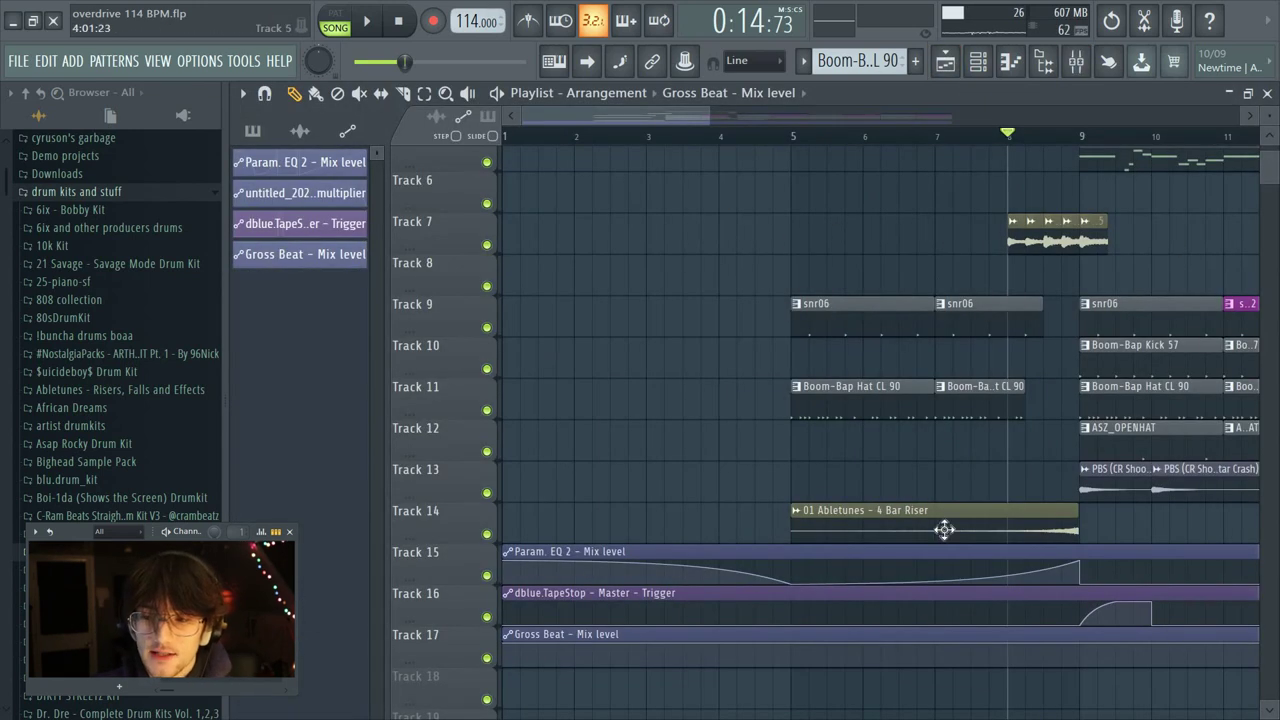
- Curve the Gross Beat mix level automation down to zero at bar 5 with 39% tension and play from the start
left_click_drag(800, 668, 792, 668)
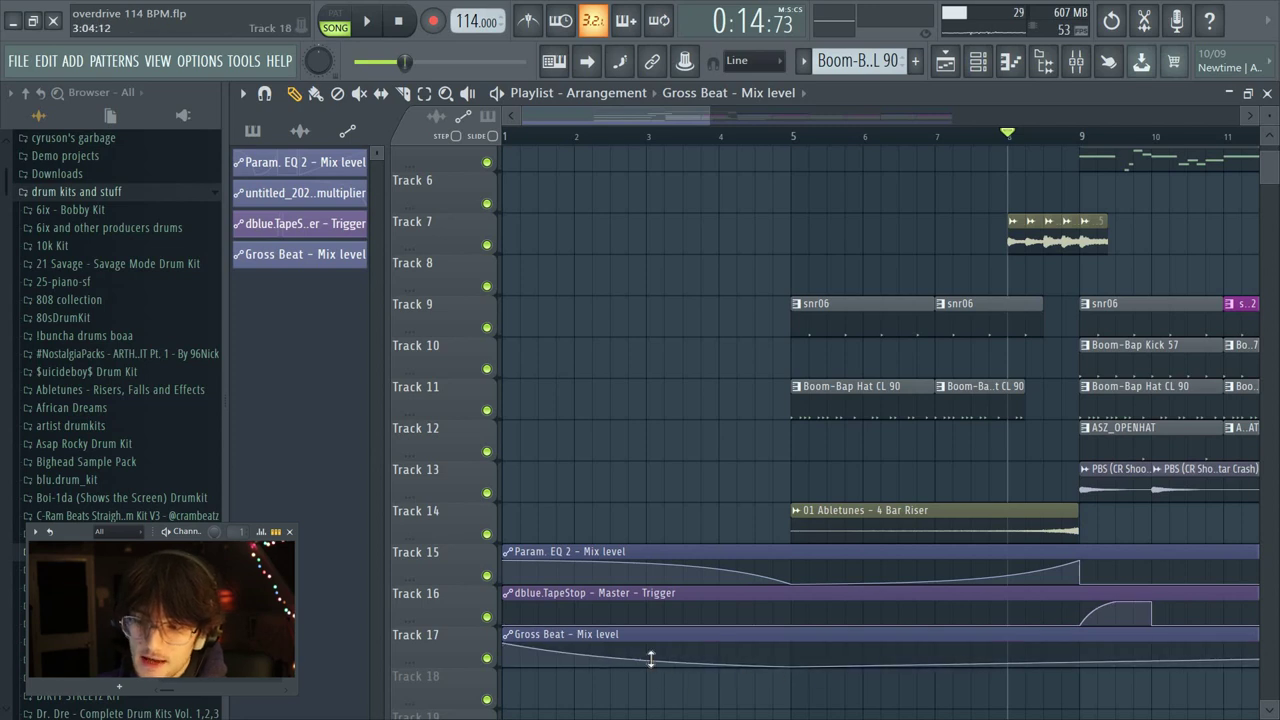
left_click_drag(650, 660, 650, 642)
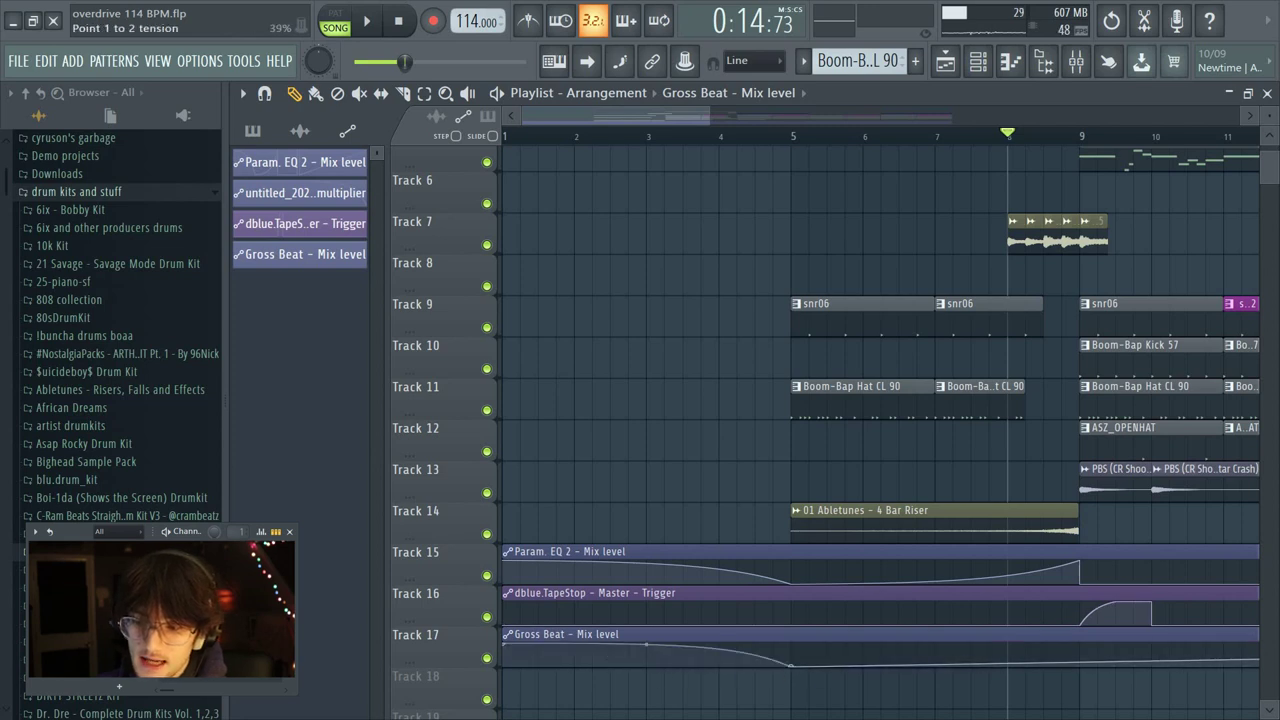
left_click(522, 139)
key("space")
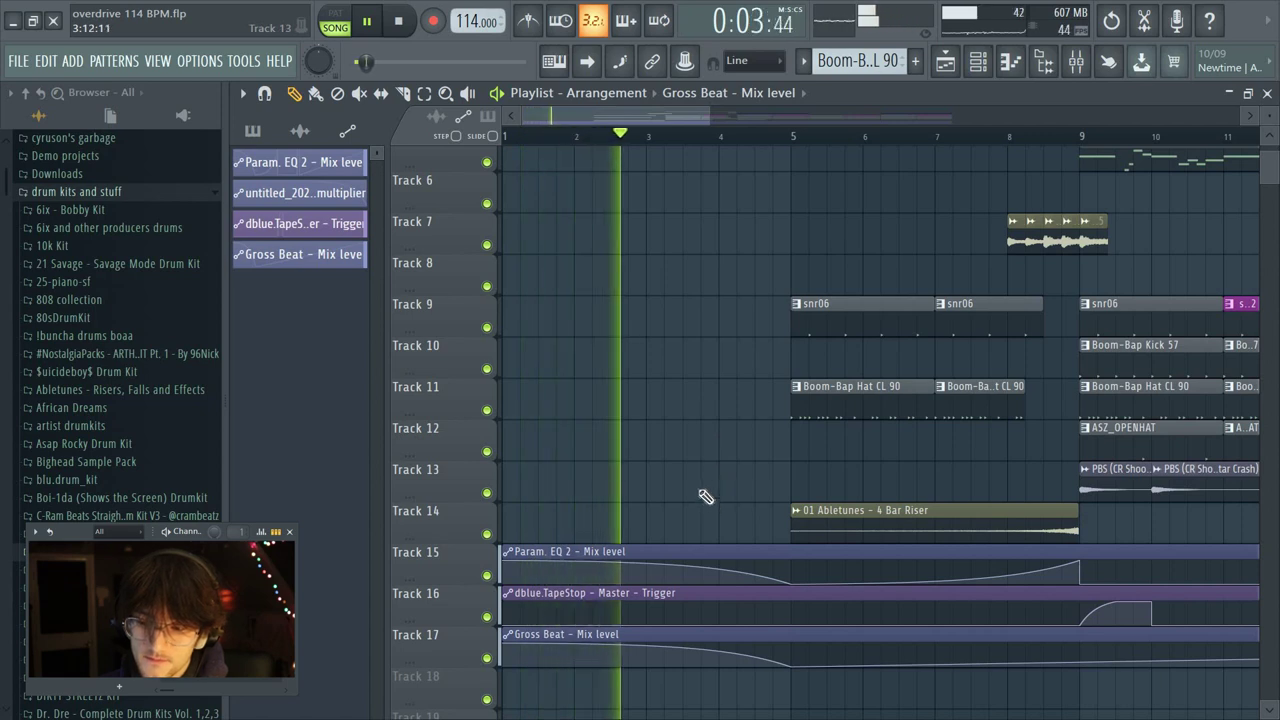
key("space")
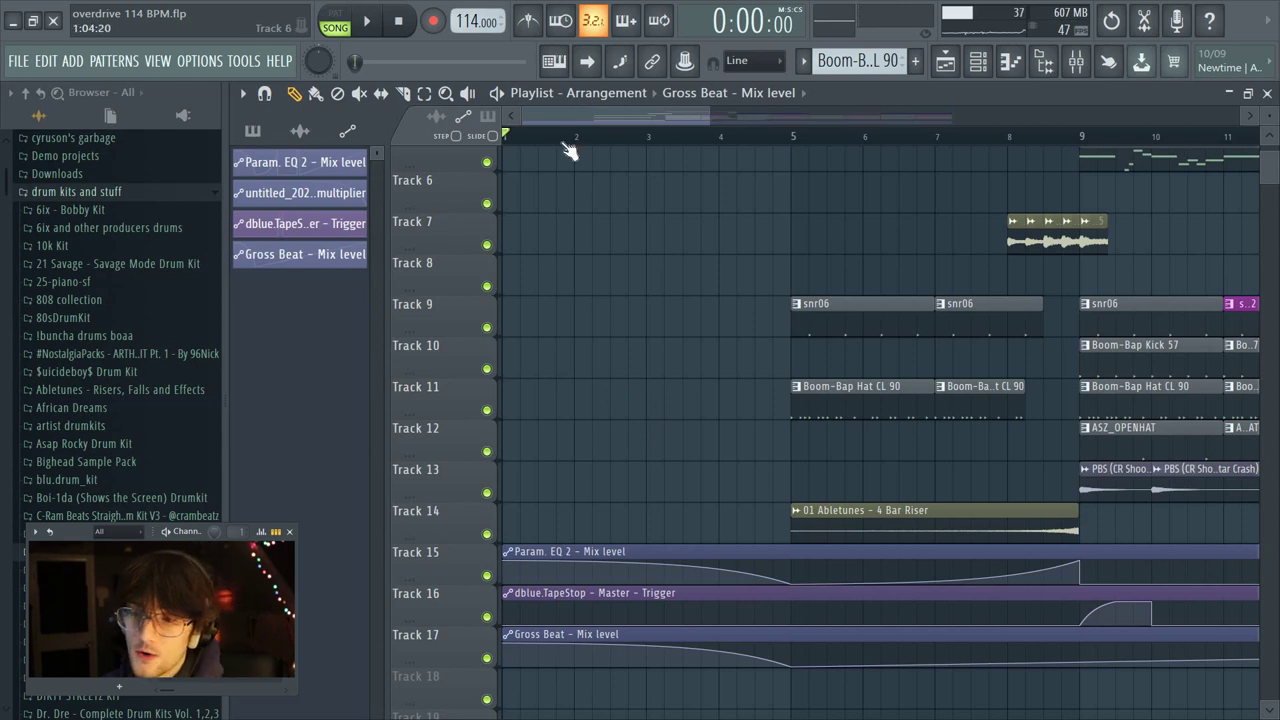
- Lower the Gross Beat mix level automation's end point at bar 25 to zero
left_click_drag(568, 118, 1030, 615)
left_click_drag(1090, 561, 1094, 580)
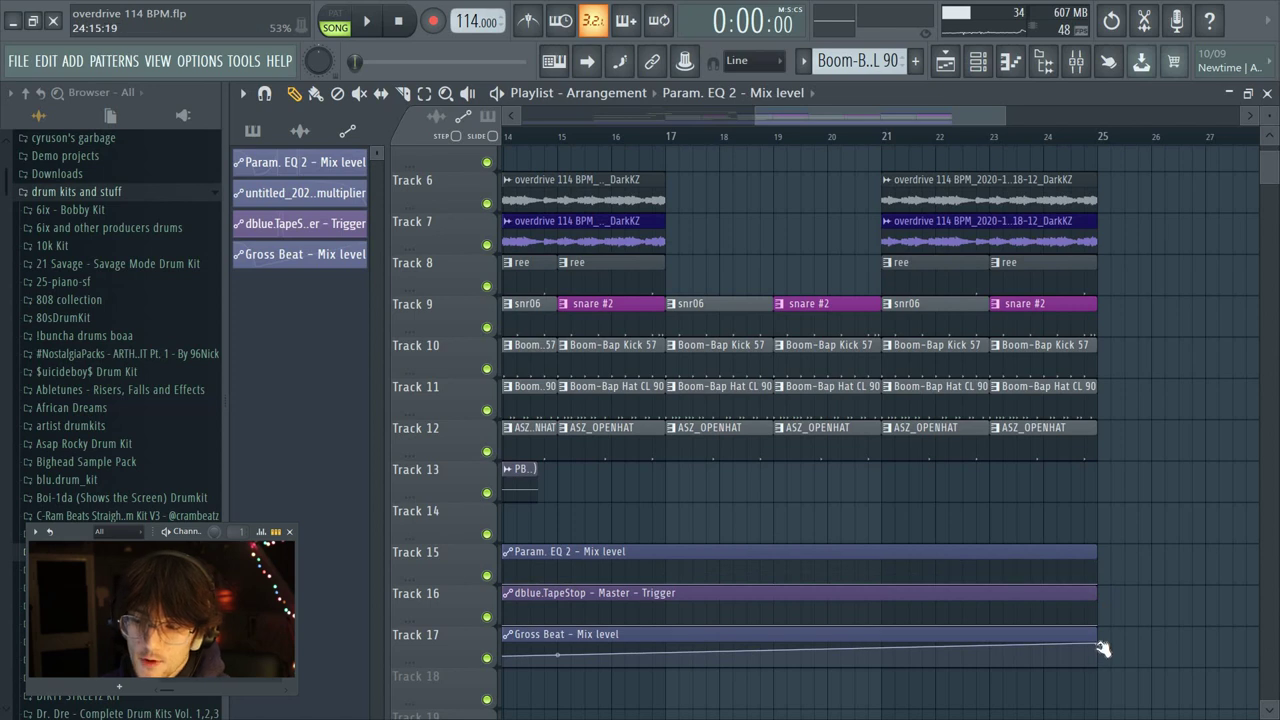
left_click_drag(1102, 650, 1108, 700)
- Raise the Gross Beat mix level automation to full from the middle of bar 20 to bar 21 and play from bar 19
scroll(845, 140, "up", 2)
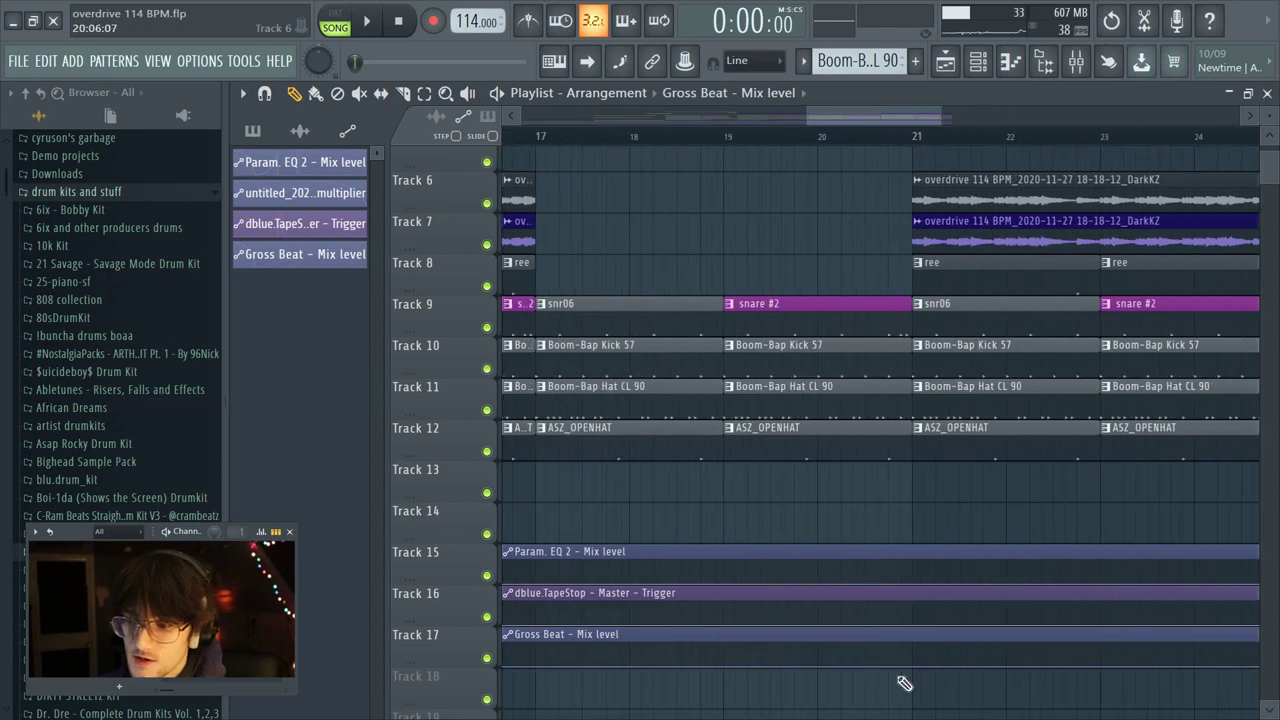
mouse_move(873, 665)
left_mouse_down()
mouse_move(876, 652)
mouse_move(878, 666)
left_mouse_up()
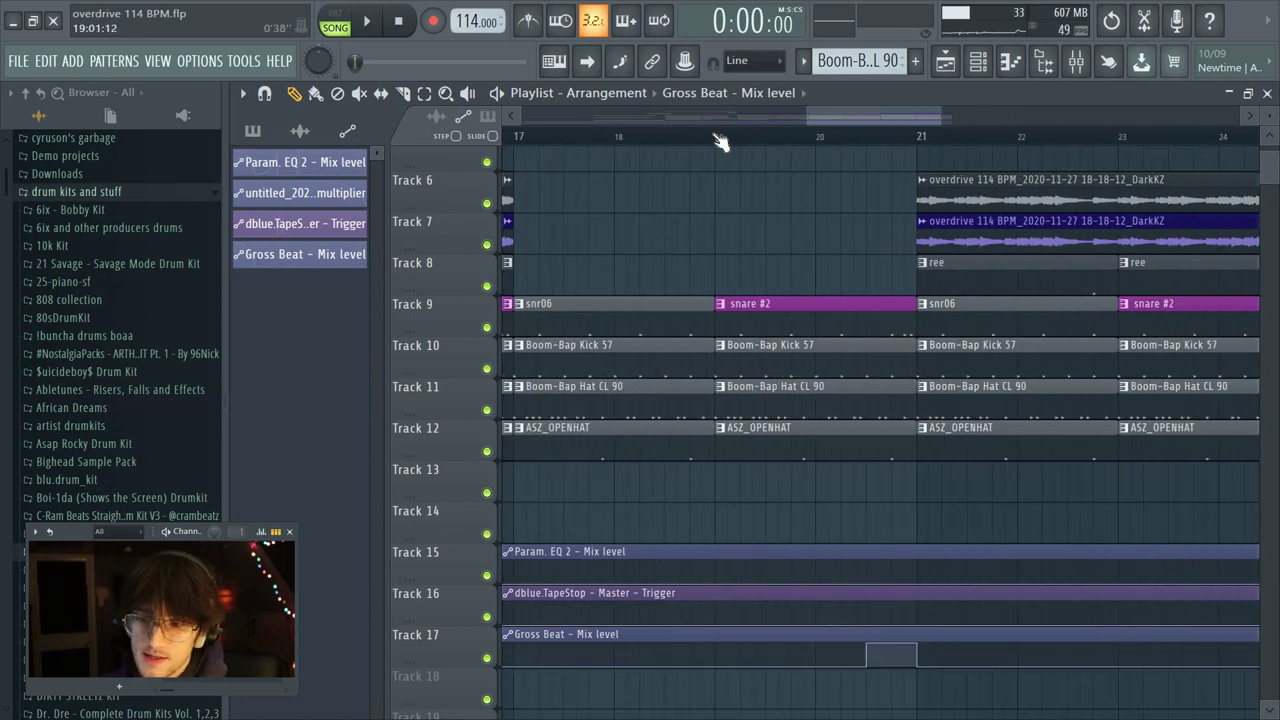
left_click(715, 136)
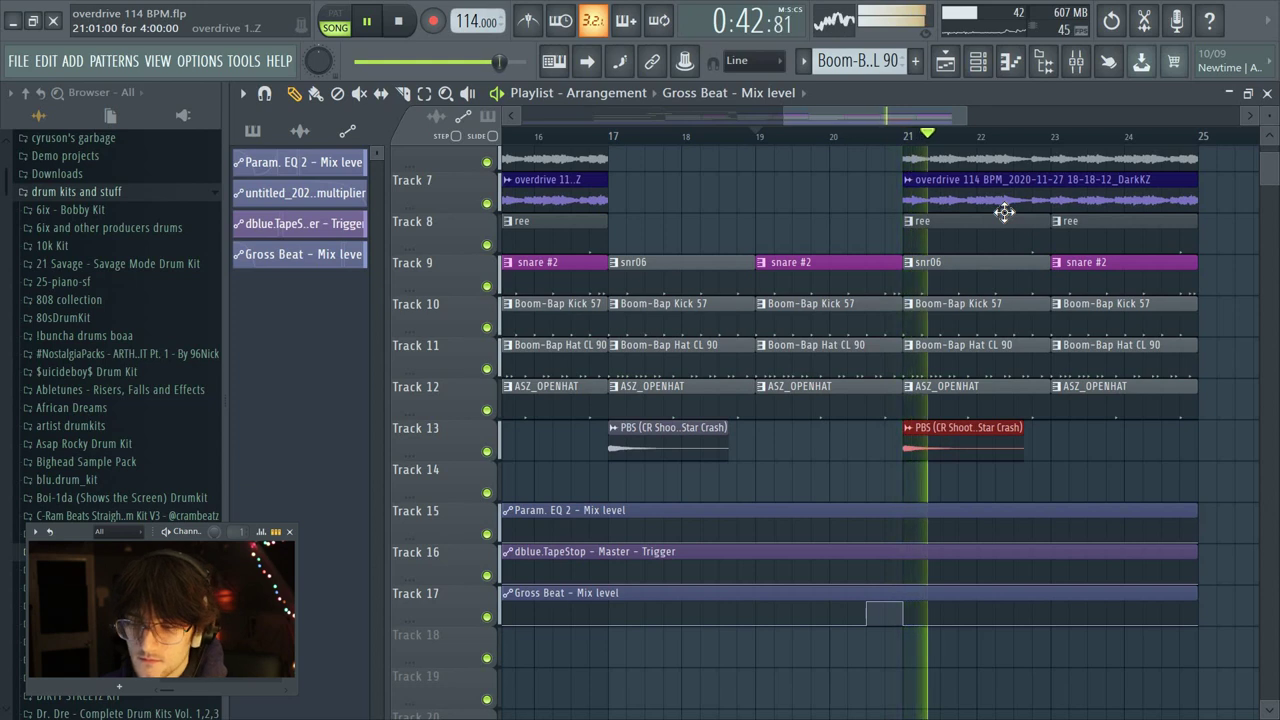
key("space")
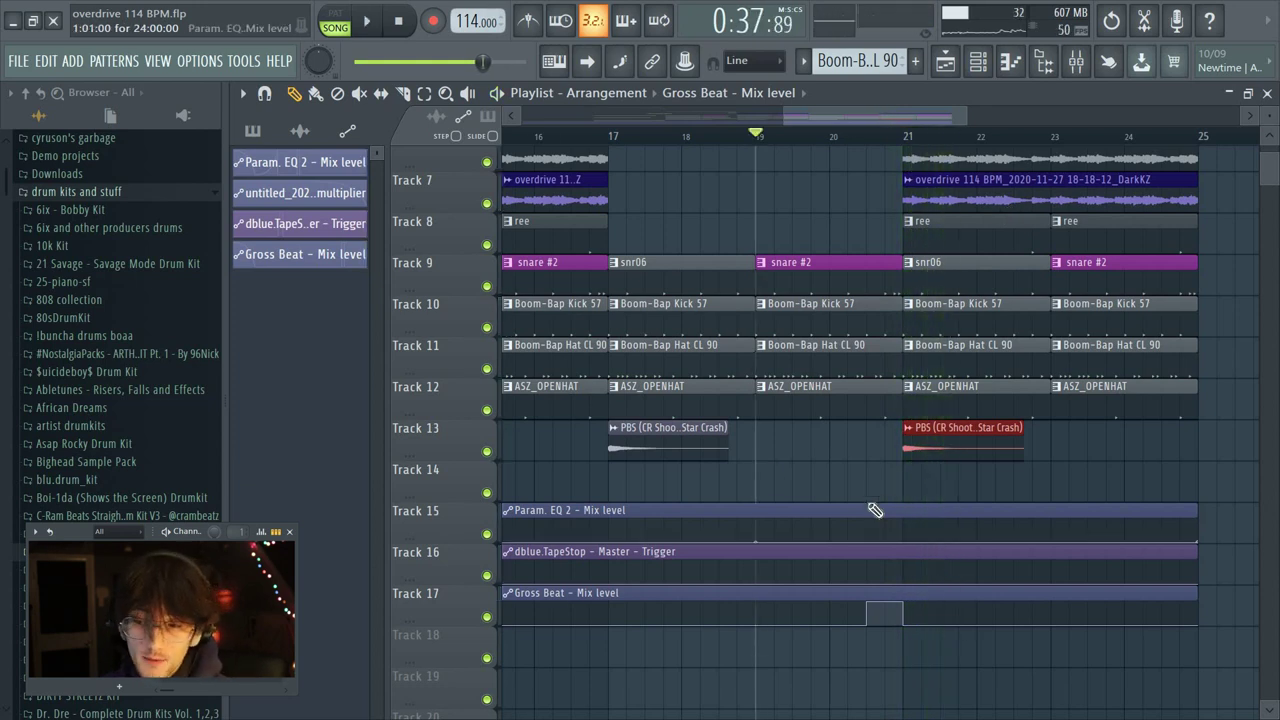
- Raise the Param. EQ 2 mix level automation to full from the middle of bar 20 to bar 21 and play from bar 20
left_click_drag(862, 540, 890, 538)
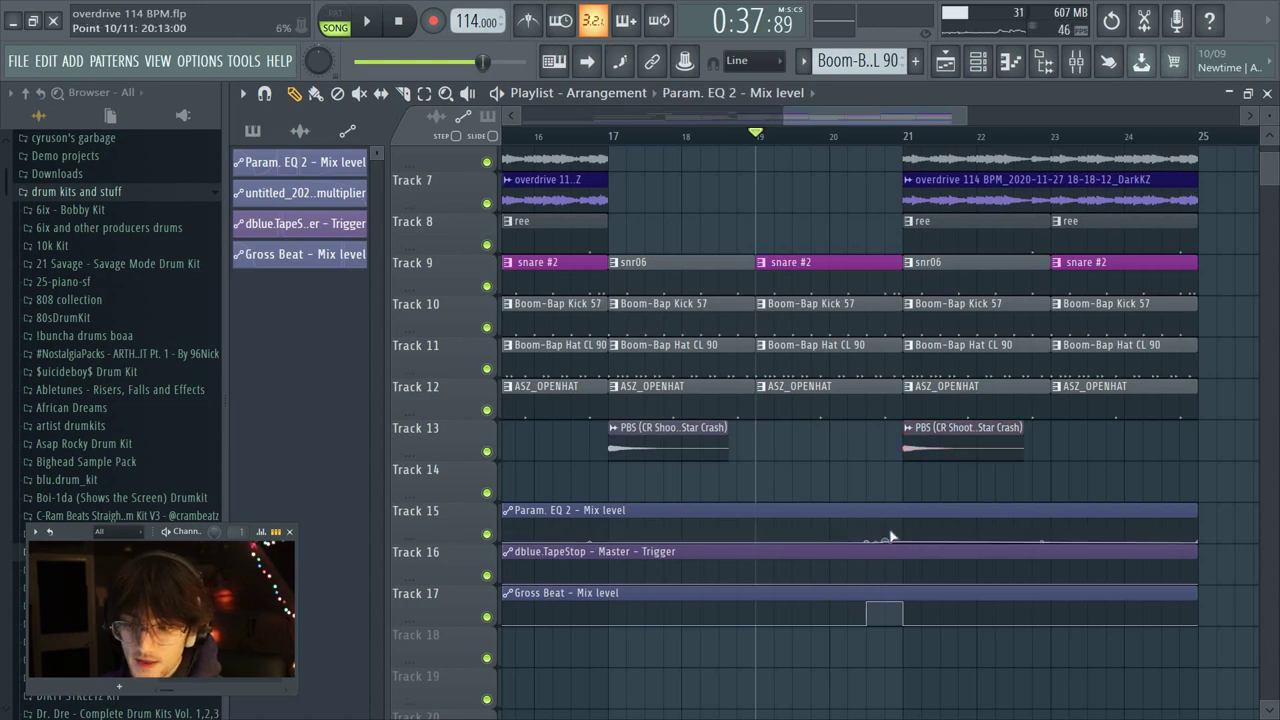
key("ctrl+z")
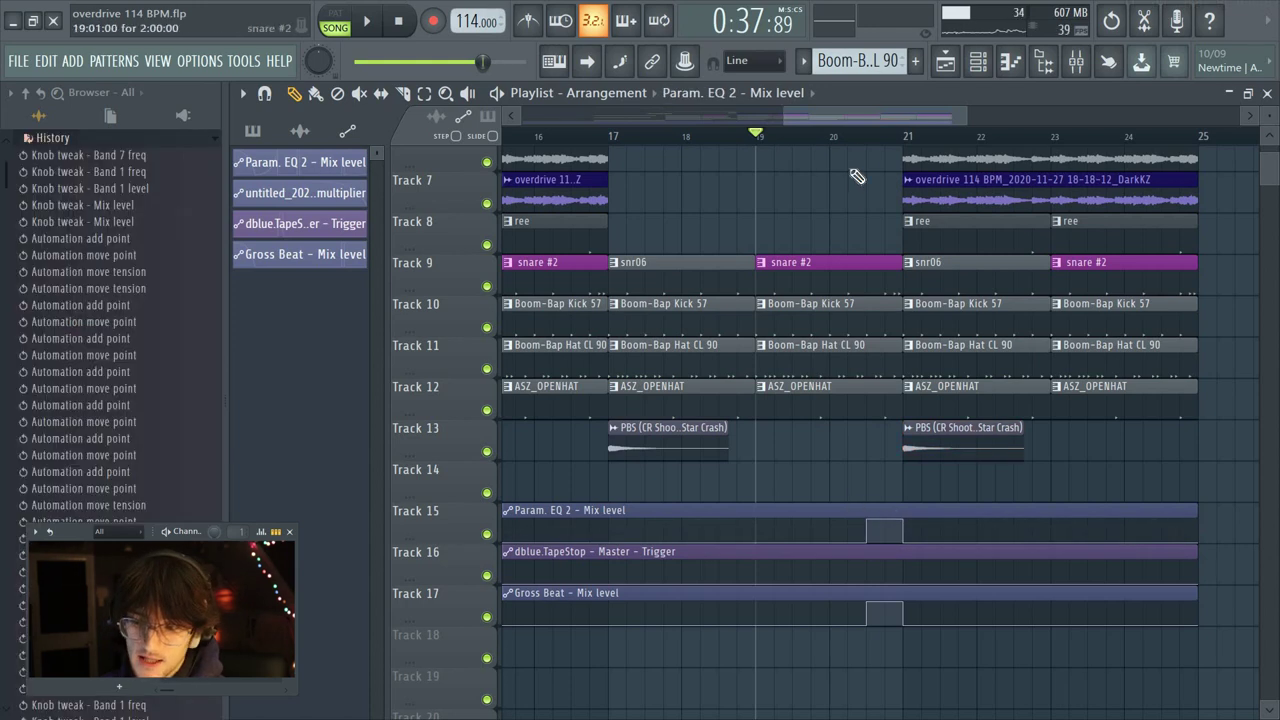
left_click(873, 149)
key("space")
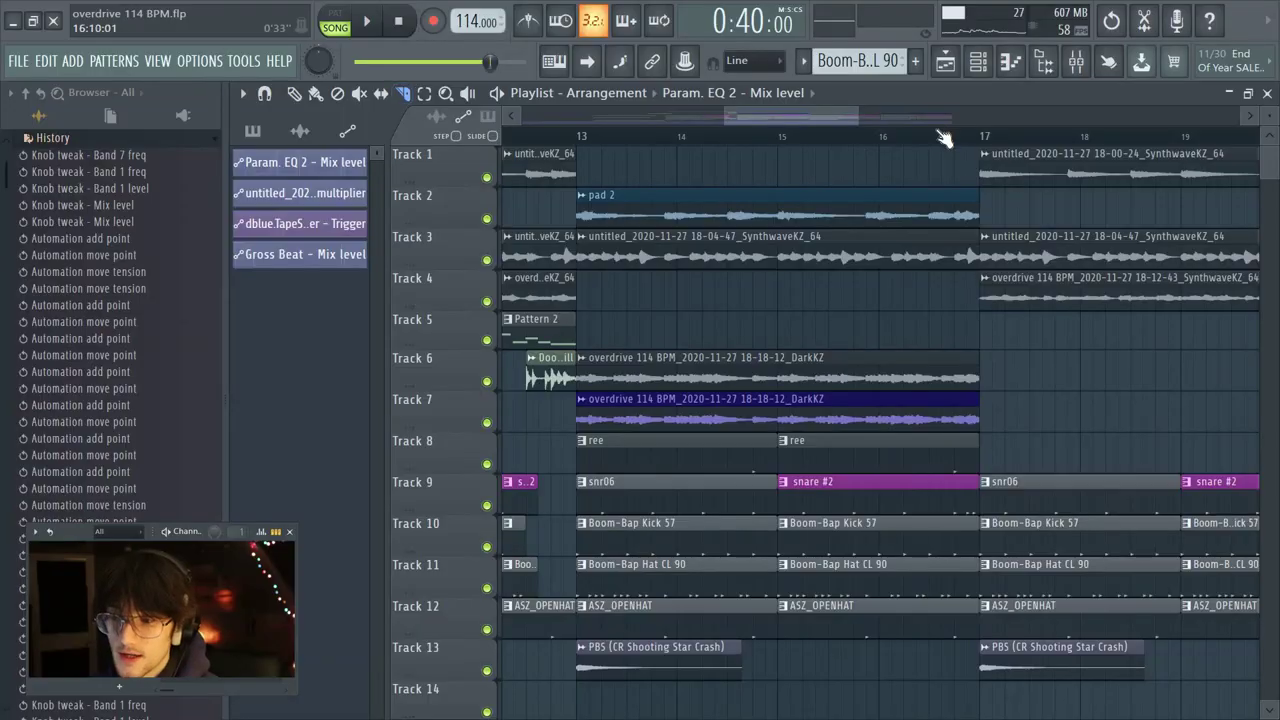
- Slice the clips on Tracks 2 to 12 at 16:01 and 16:05, and delete the pieces between 16:05 and bar 17
scroll(944, 137, "up", 3)
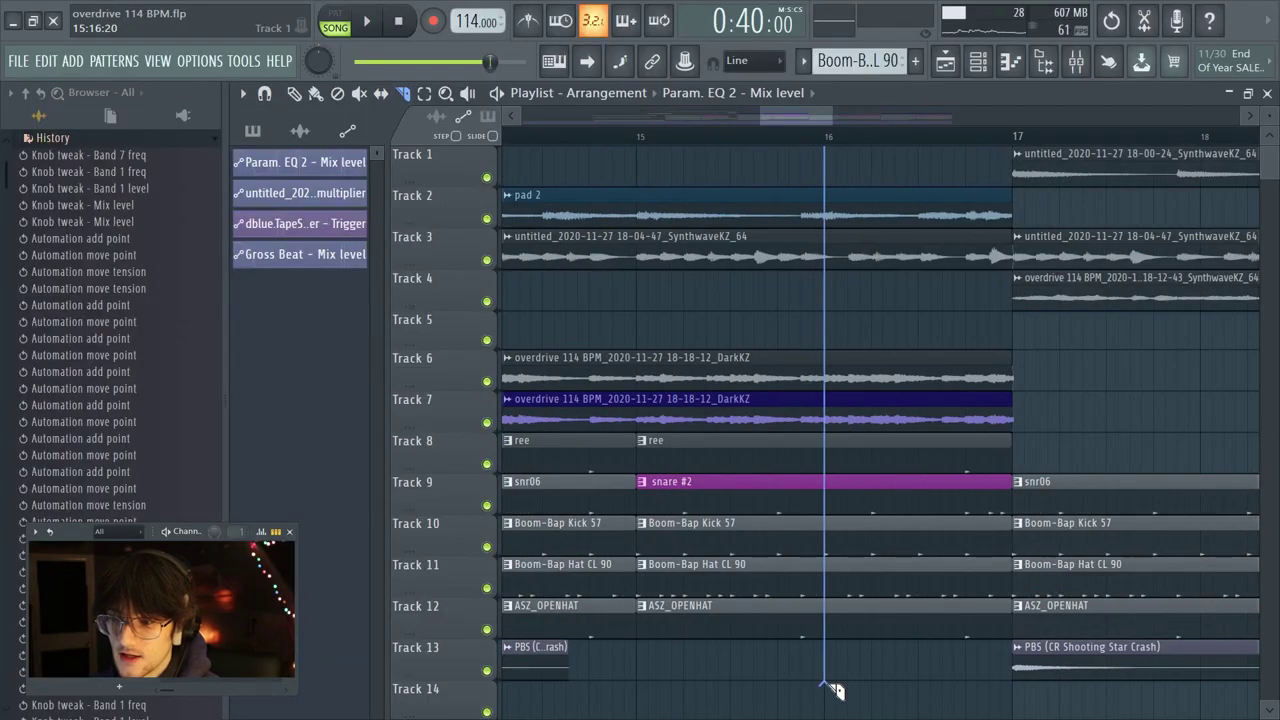
left_click_drag(826, 625, 885, 250)
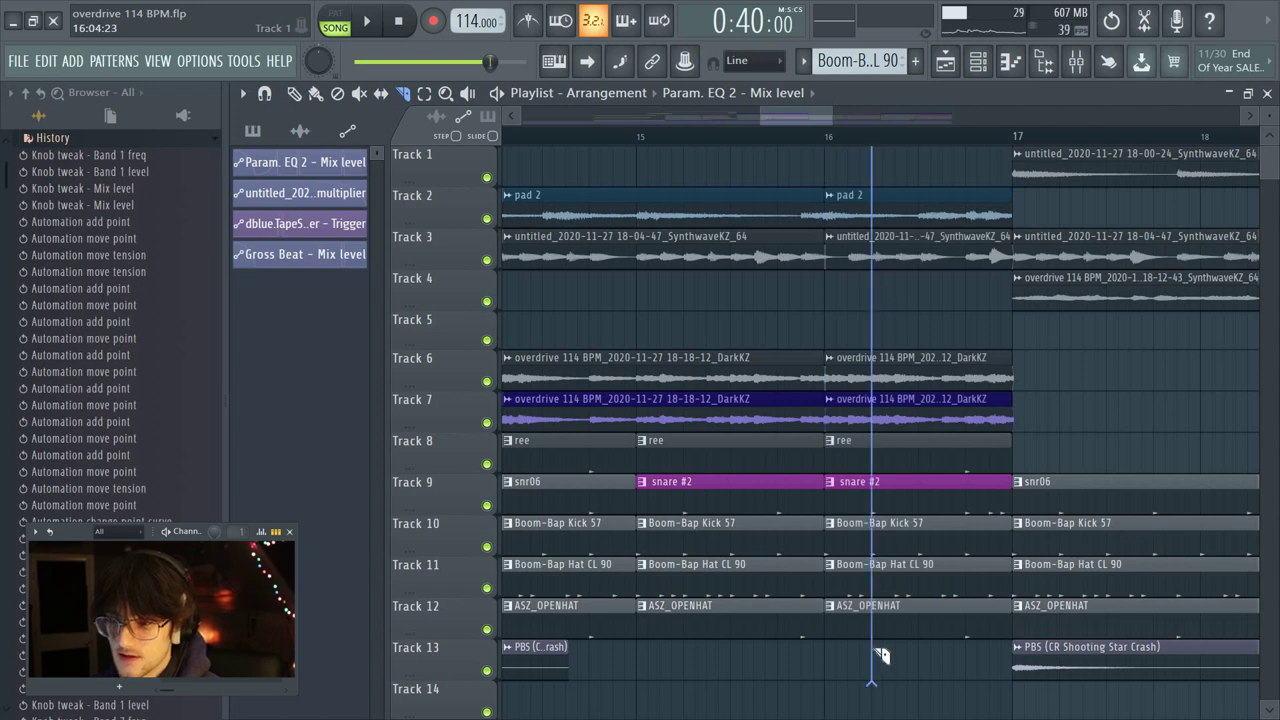
left_click_drag(880, 655, 880, 655)
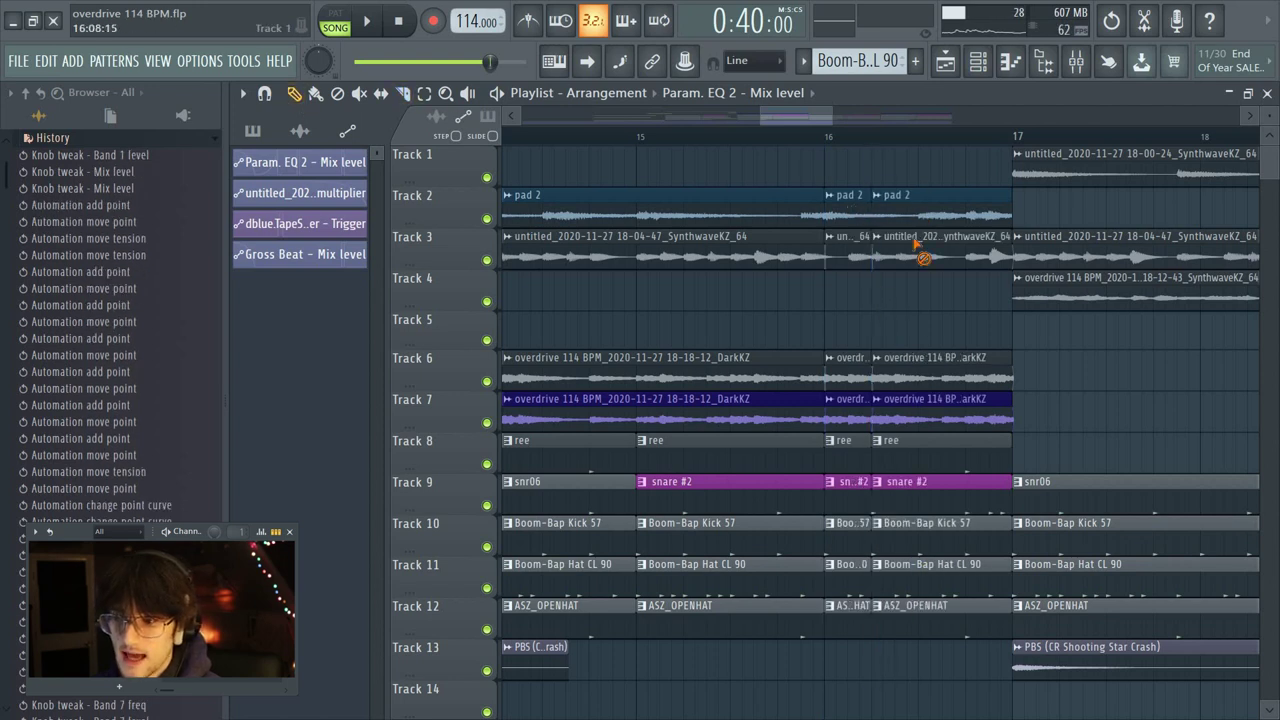
left_click_drag(914, 244, 948, 625)
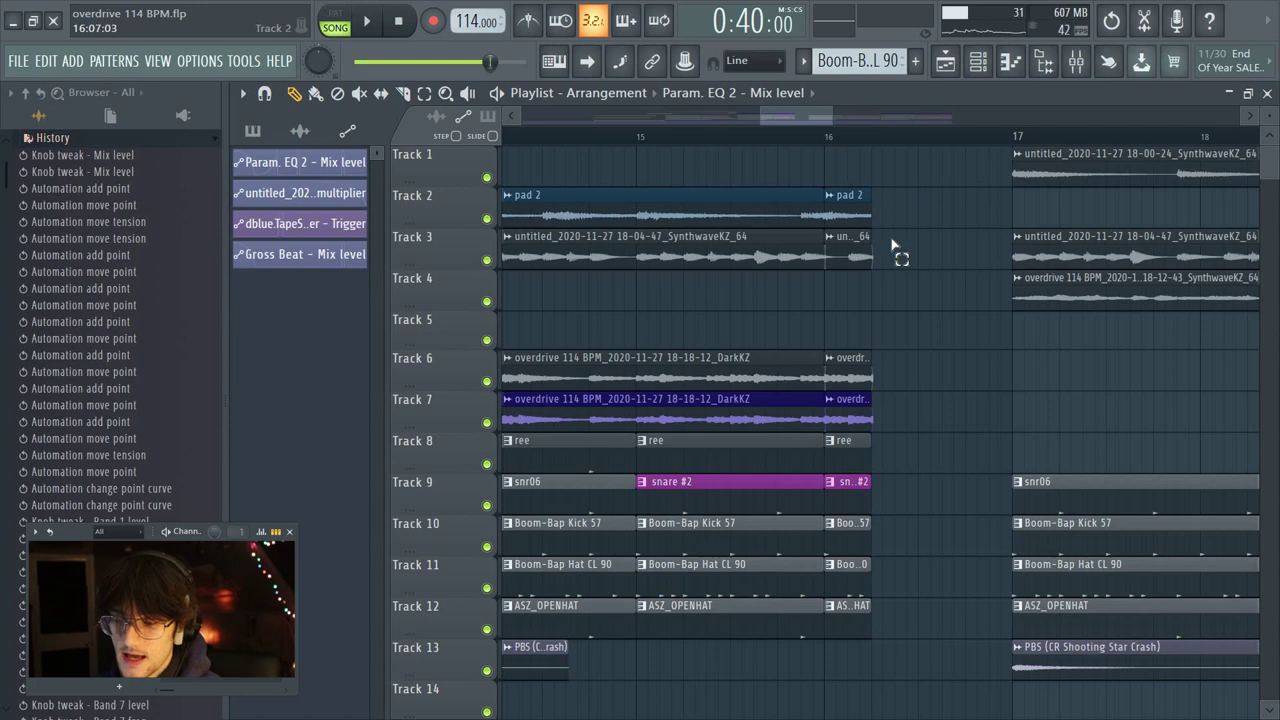
- Duplicate the one-beat slices at bar 16 three times to fill up to bar 17, and play from just before bar 16
left_click_drag(894, 200, 886, 400)
left_click_drag(838, 553, 846, 651)
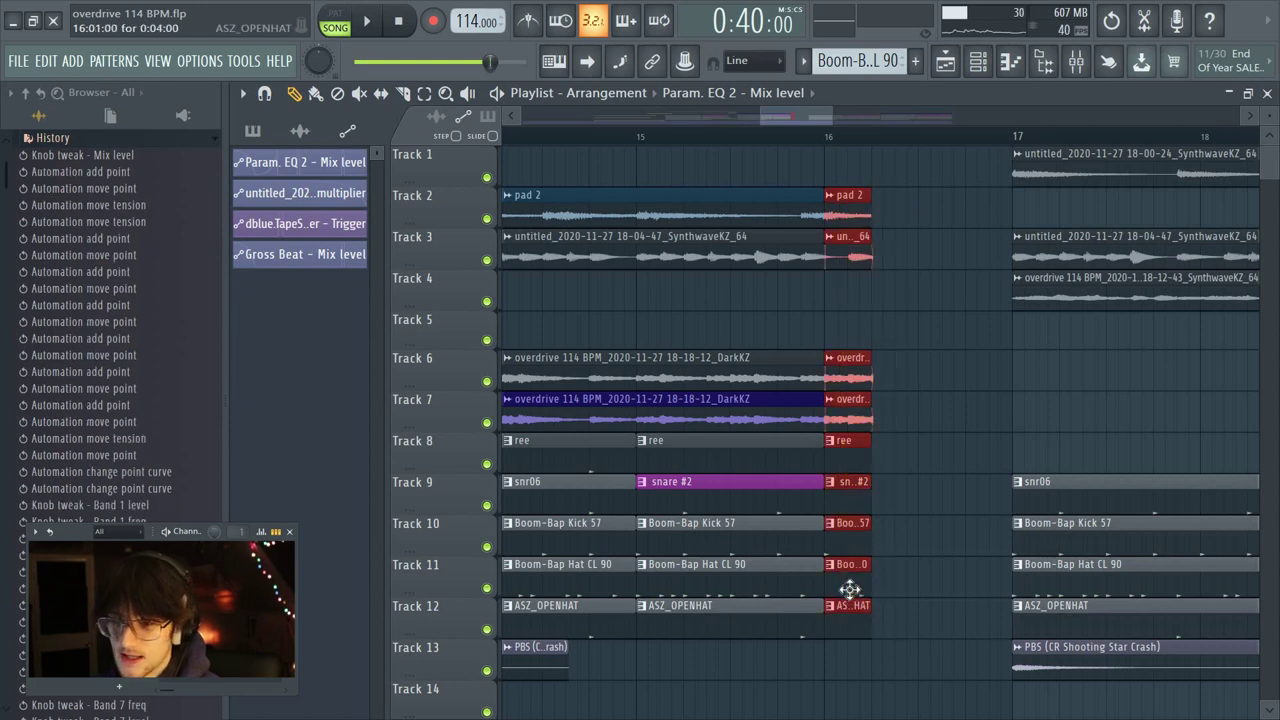
key("ctrl+b")
key("ctrl+b")
key("ctrl+b")
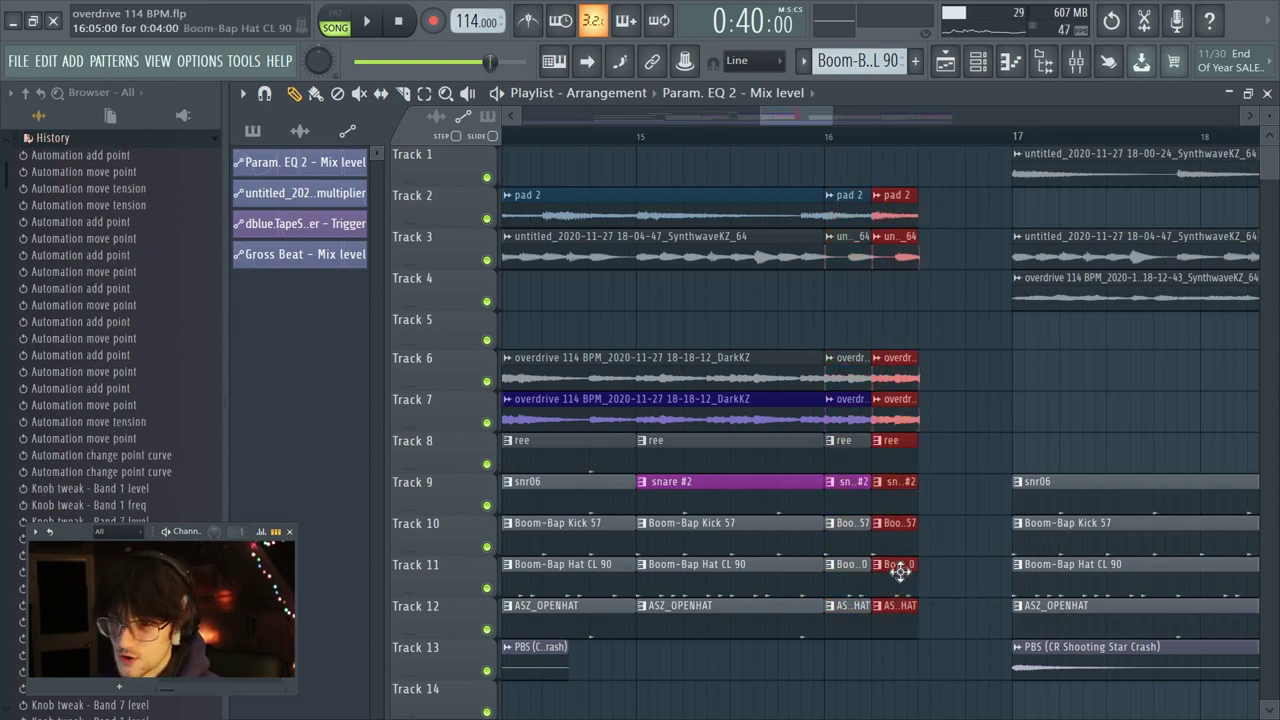
scroll(848, 143, "down", 2)
left_click(811, 137)
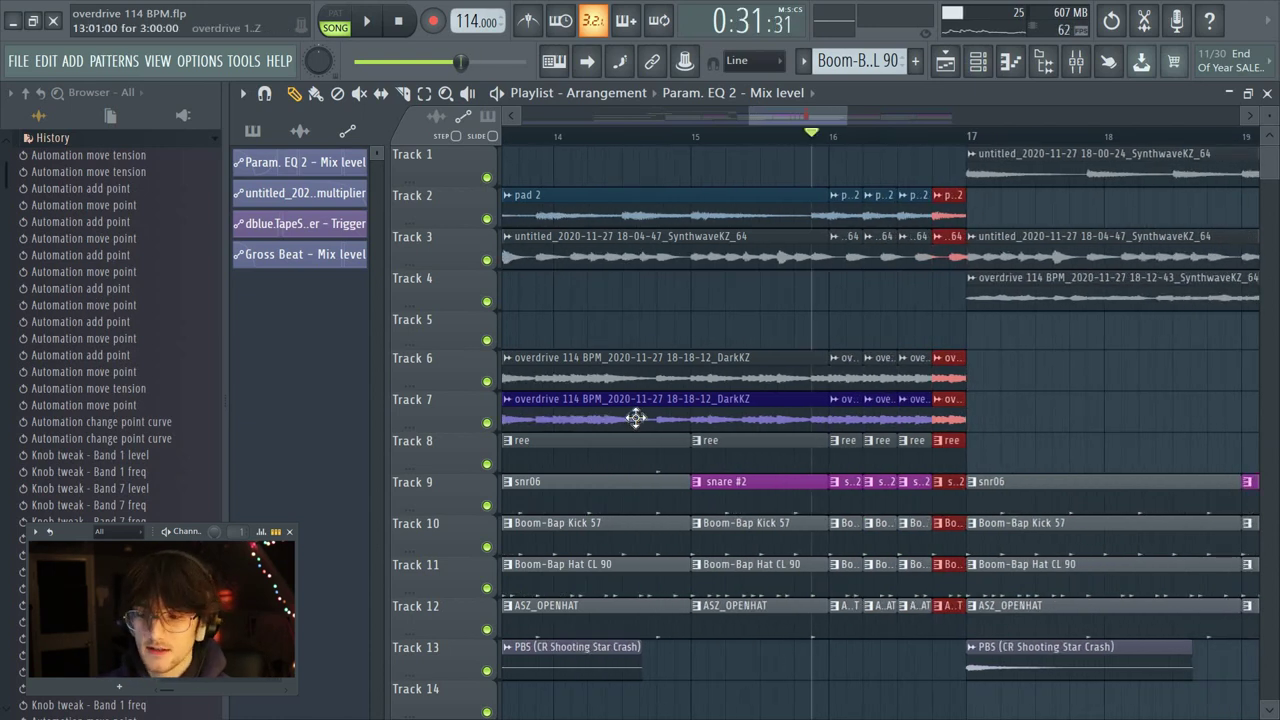
key("space")
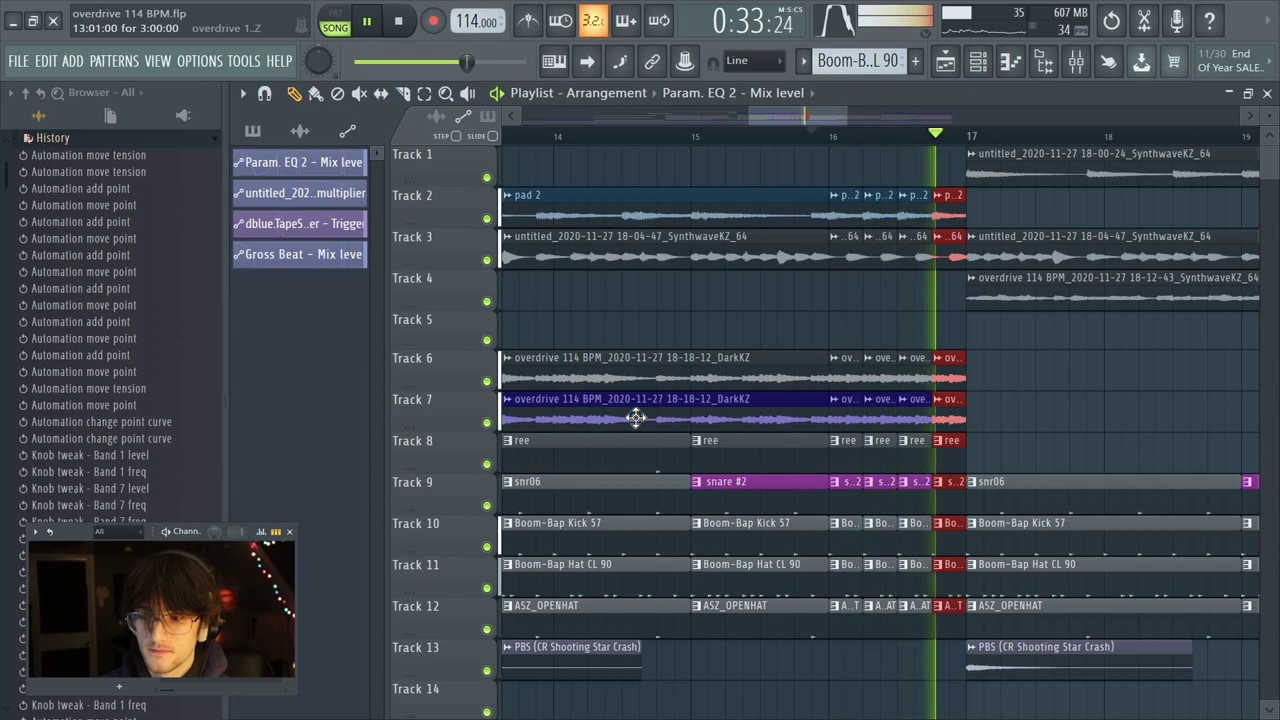
key("space")
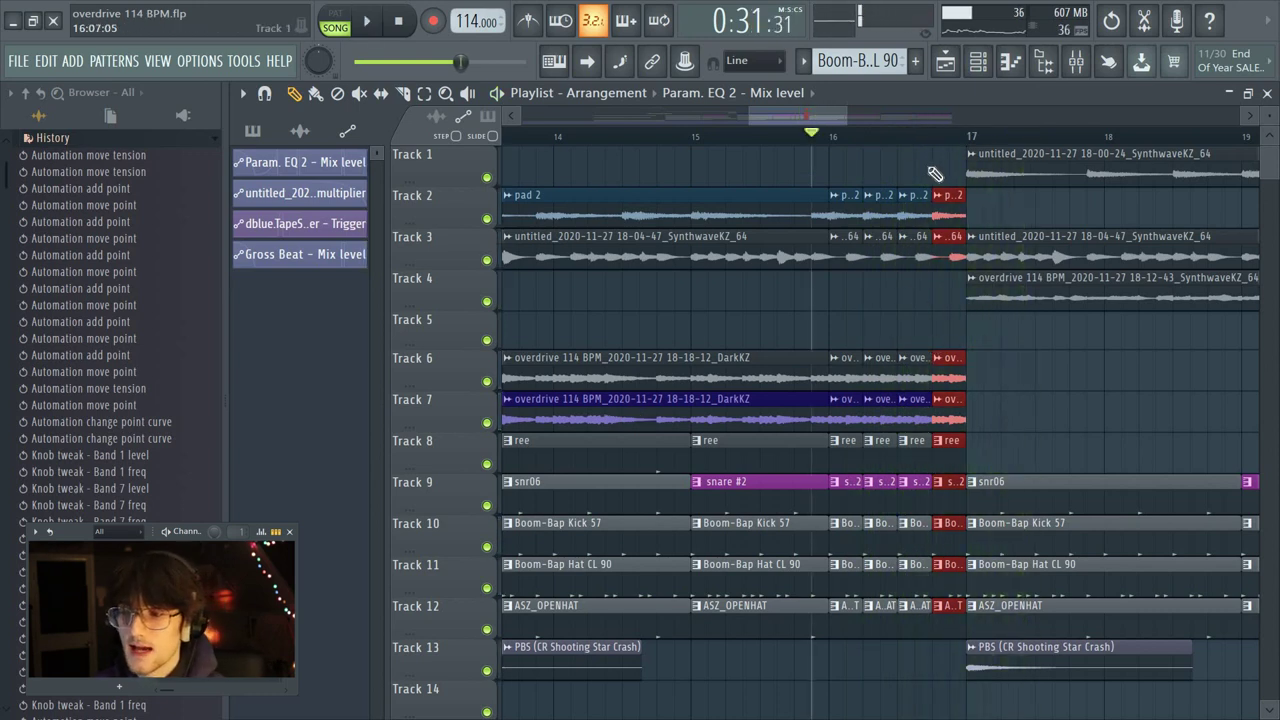
- Shorten all the repeated slices in bar 16 to half a beat, leaving gaps between them, and play the stutter
mouse_move(943, 150)
left_mouse_down()
mouse_move(874, 646)
mouse_move(931, 137)
mouse_move(929, 149)
left_mouse_up()
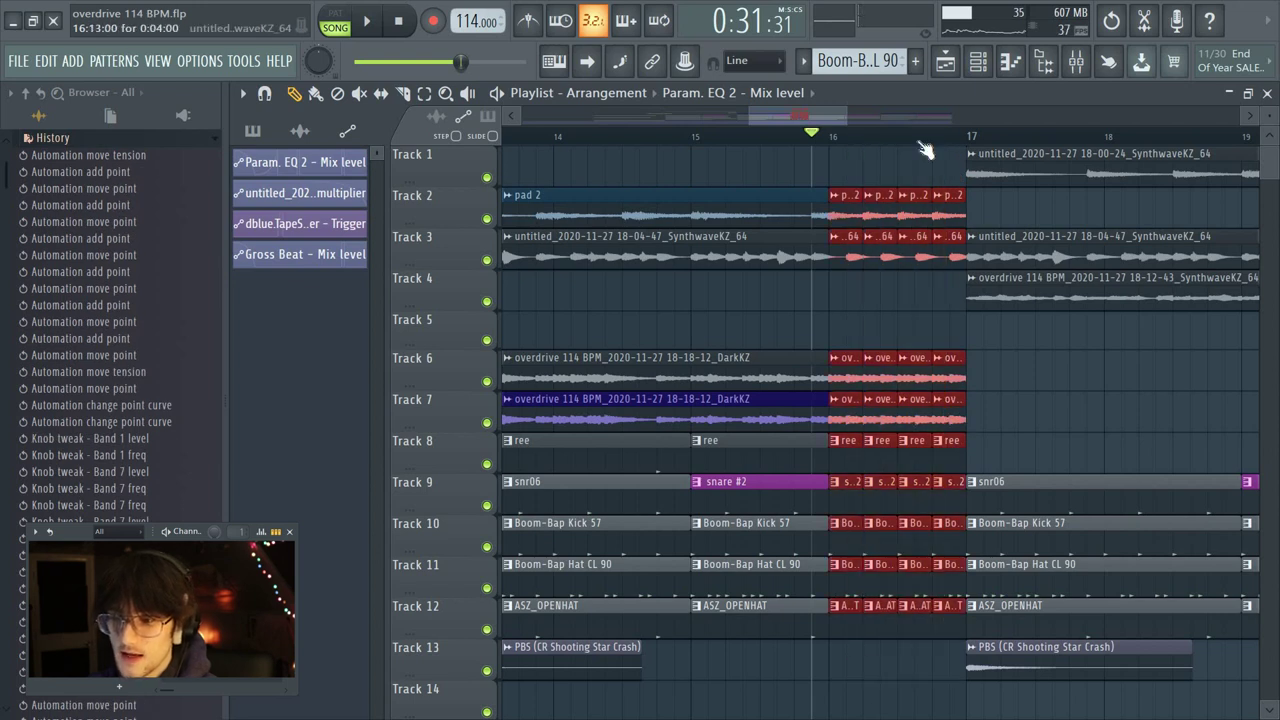
scroll(925, 162, "up", 1)
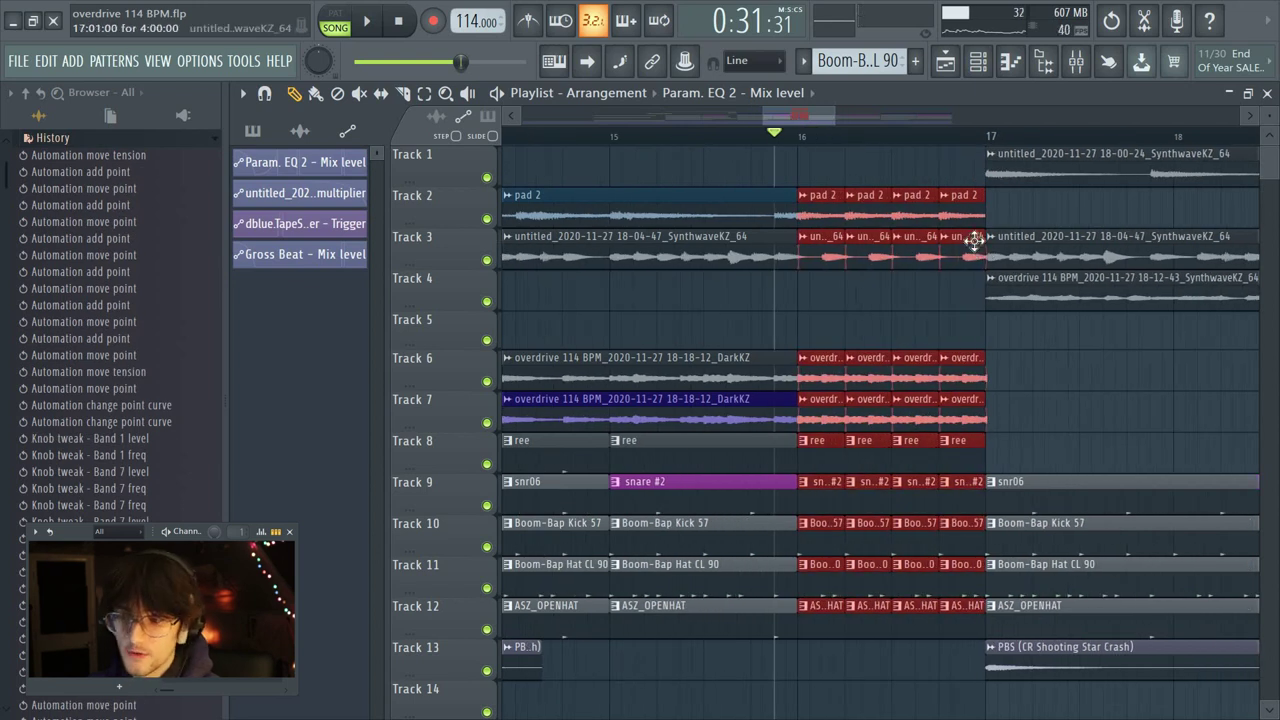
left_click_drag(983, 244, 958, 244)
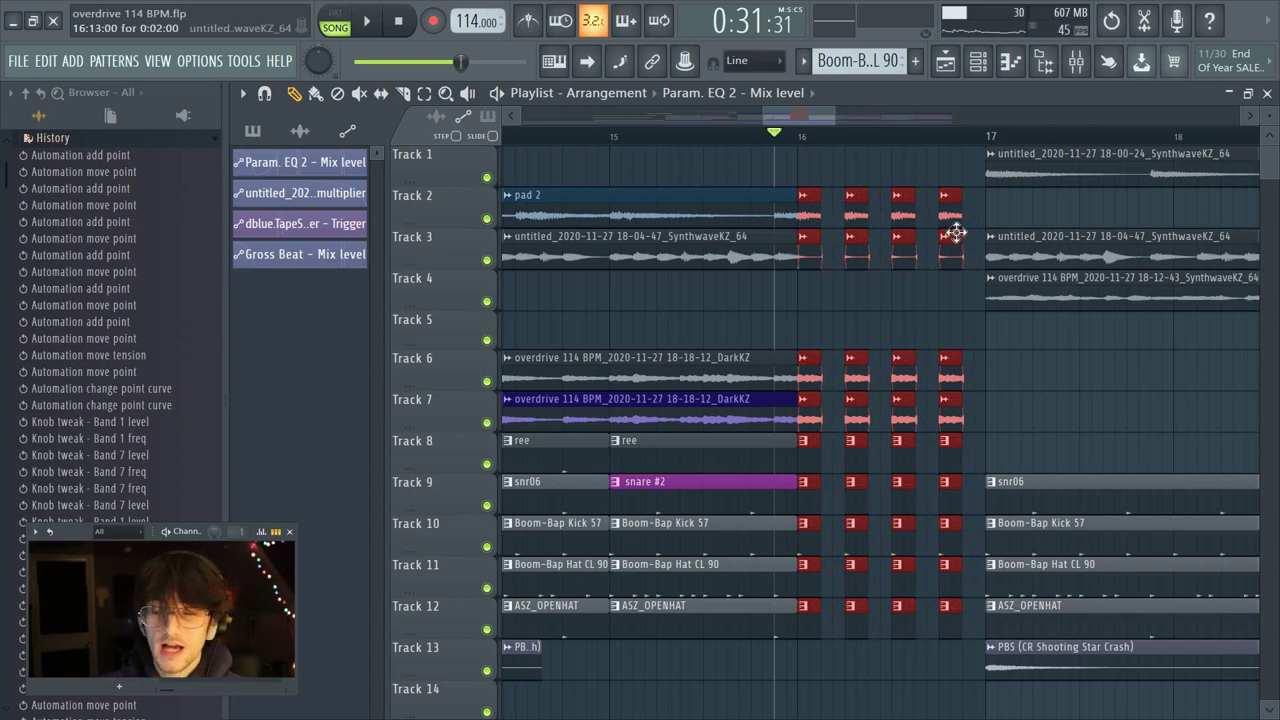
key("space")
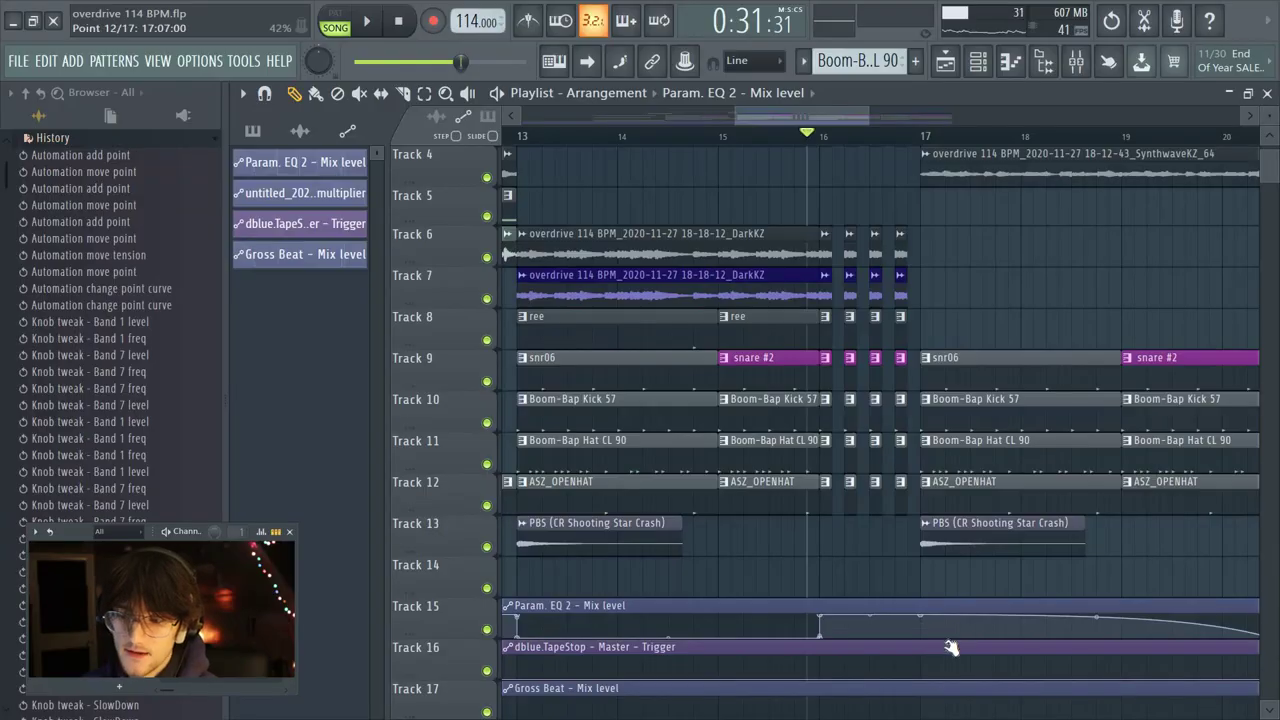
- Shape the Param. EQ 2 mix level automation into a full-level pulse from bar 16 to bar 17 and play from the middle of bar 15
key("ctrl+alt+z")
key("ctrl+alt+z")
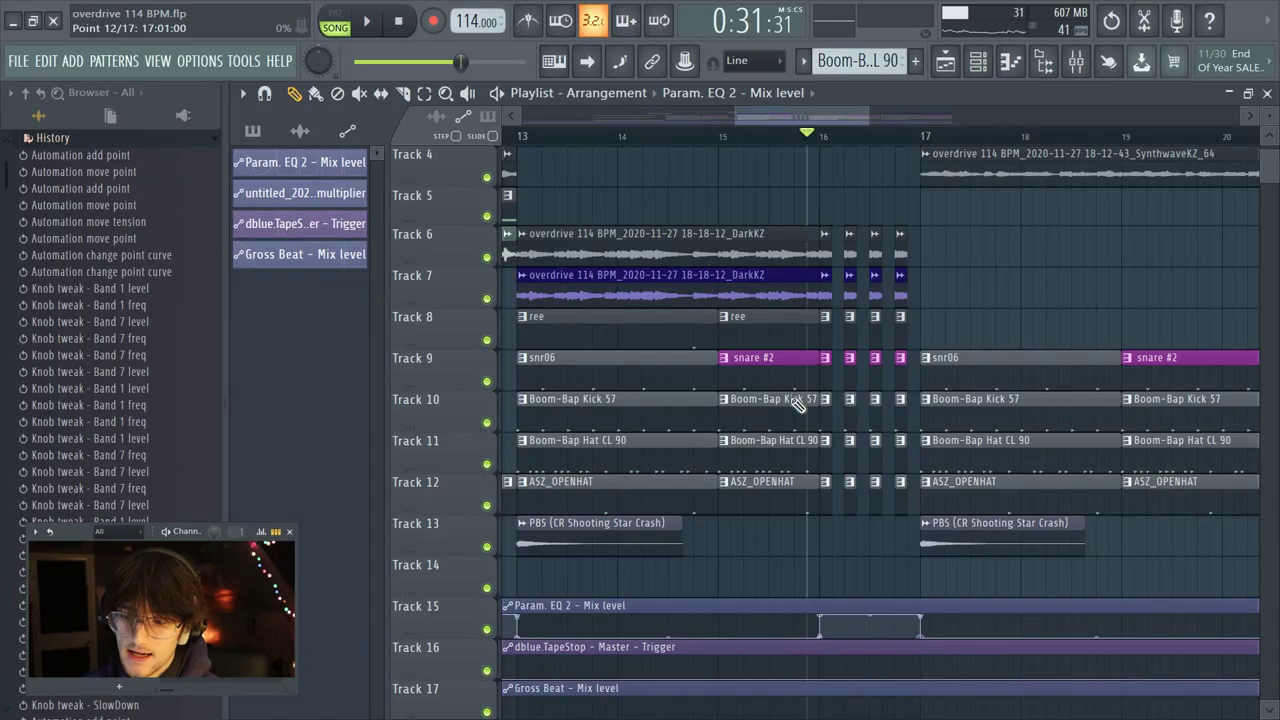
left_click_drag(737, 148, 762, 147)
key("space")
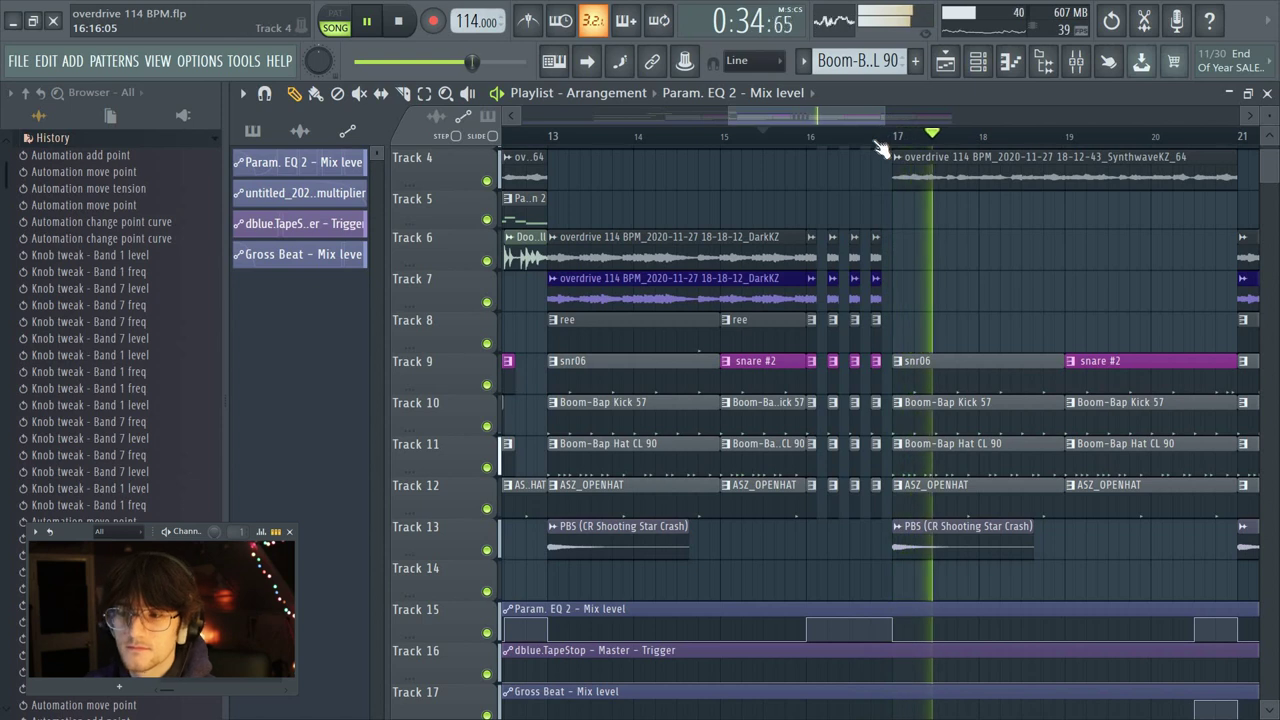
- Shape the dblue TapeStop trigger automation into a curved rising ramp from bar 16 that drops at bar 17, and play from bar 16
key("space")
scroll(915, 420, "down", 3)
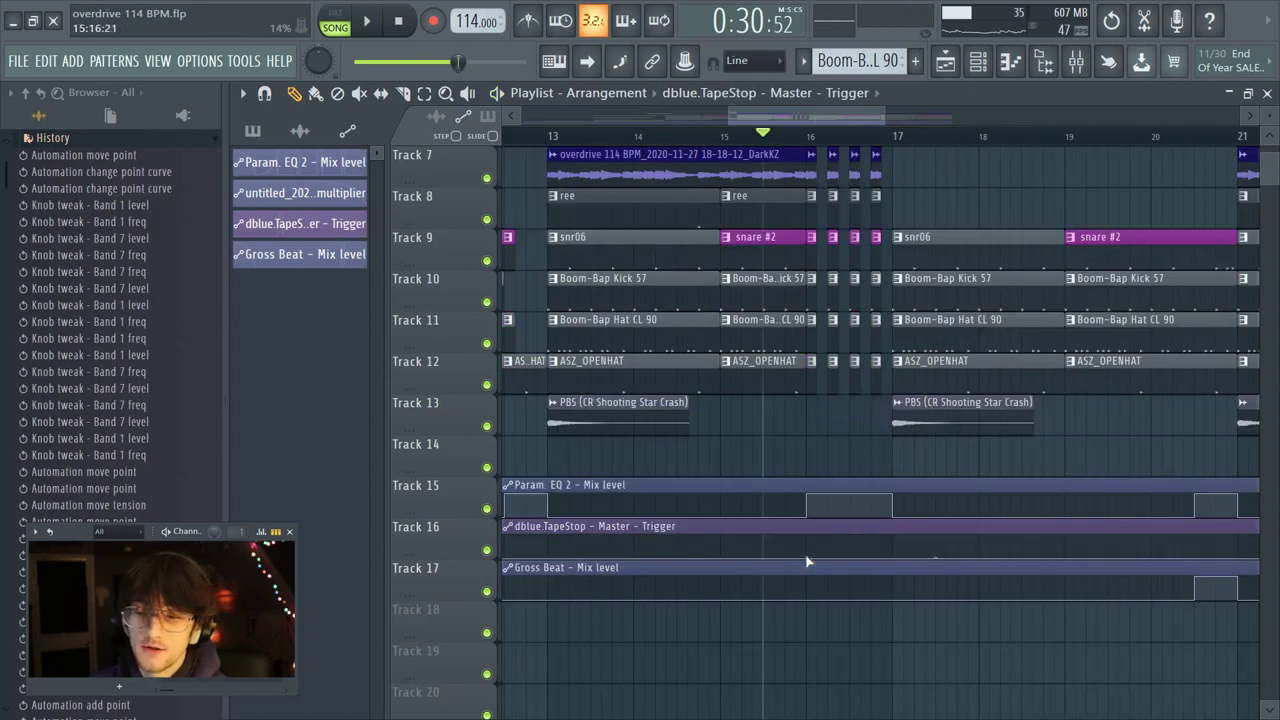
left_click_drag(810, 557, 891, 556)
left_click_drag(897, 116, 845, 116)
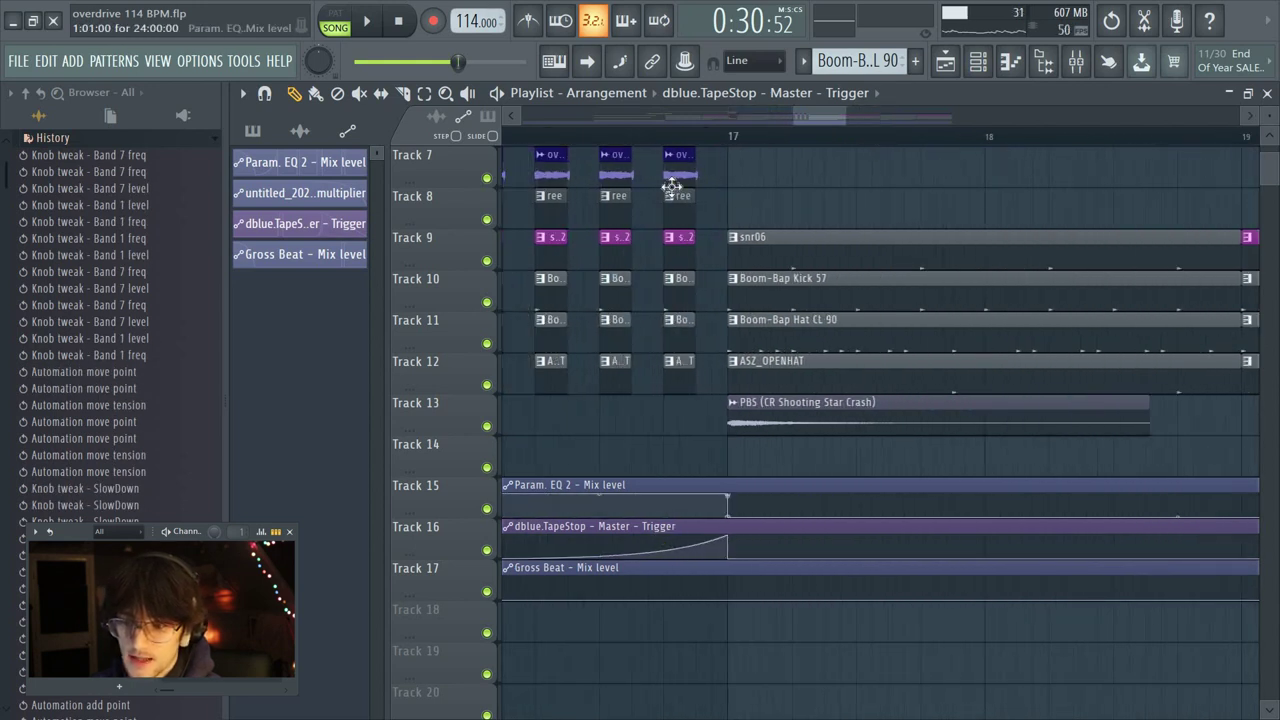
left_click_drag(598, 556, 598, 566)
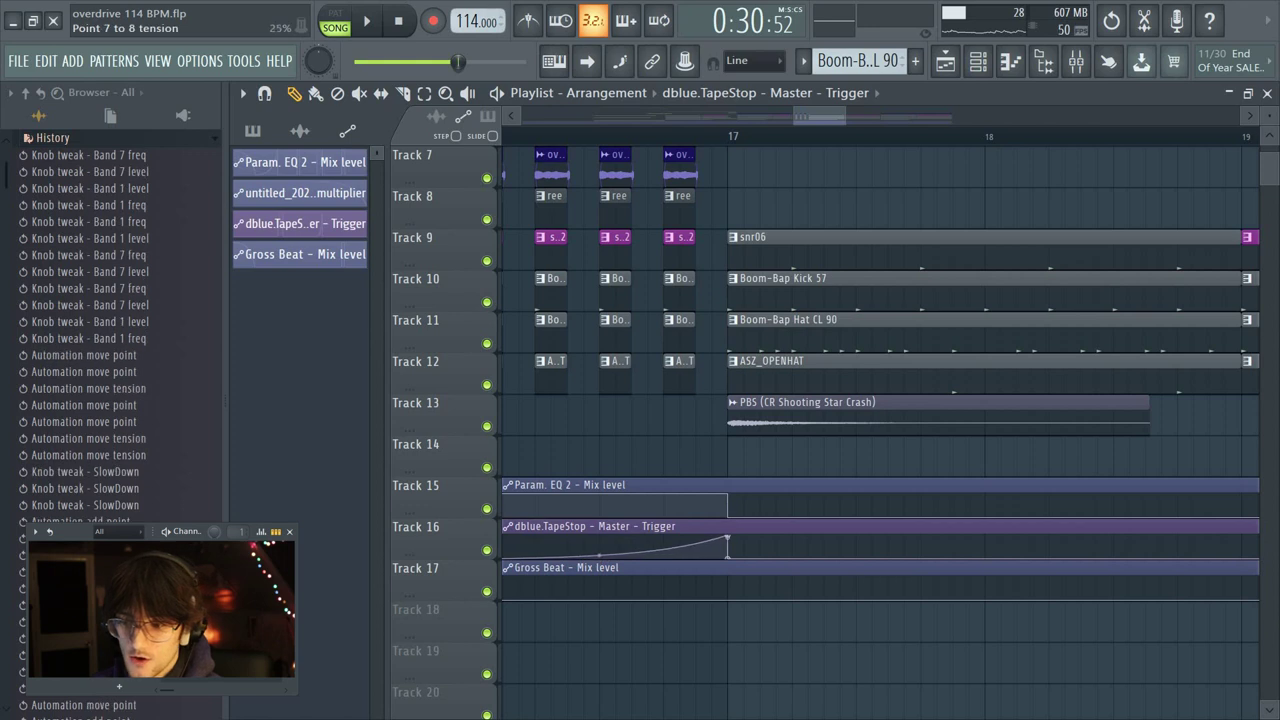
left_click_drag(800, 143, 848, 78)
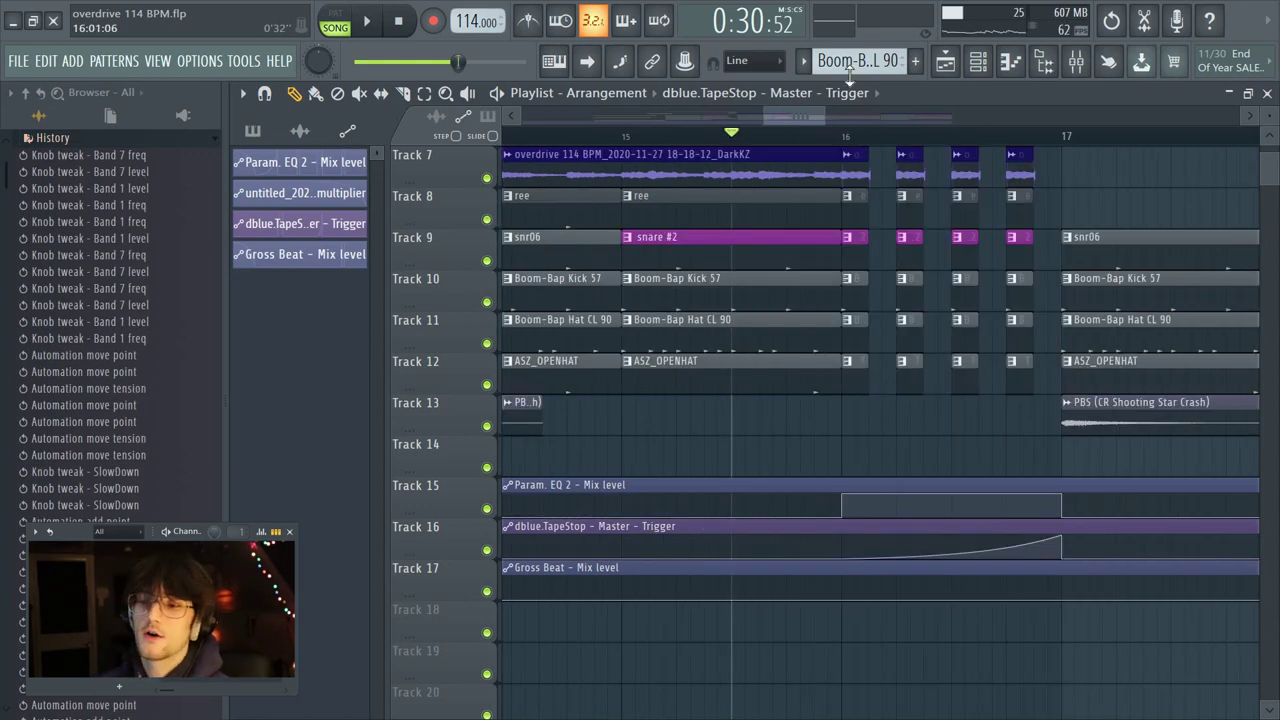
left_click(851, 143)
scroll(891, 157, "down", 2)
key("space")
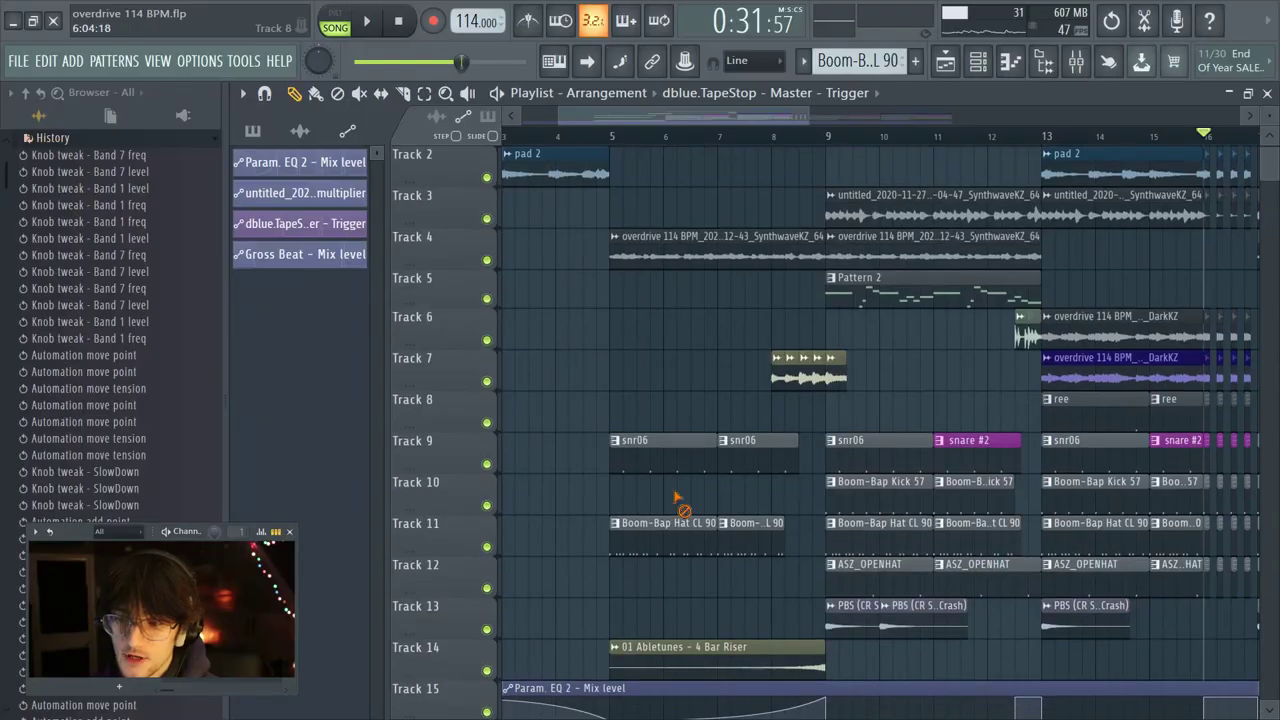
- Clear the hat and snr06 clips before bar 8, leaving a one-bar snr06 clip at bar 8, and play from bar 7
right_click(700, 460)
right_click(722, 545)
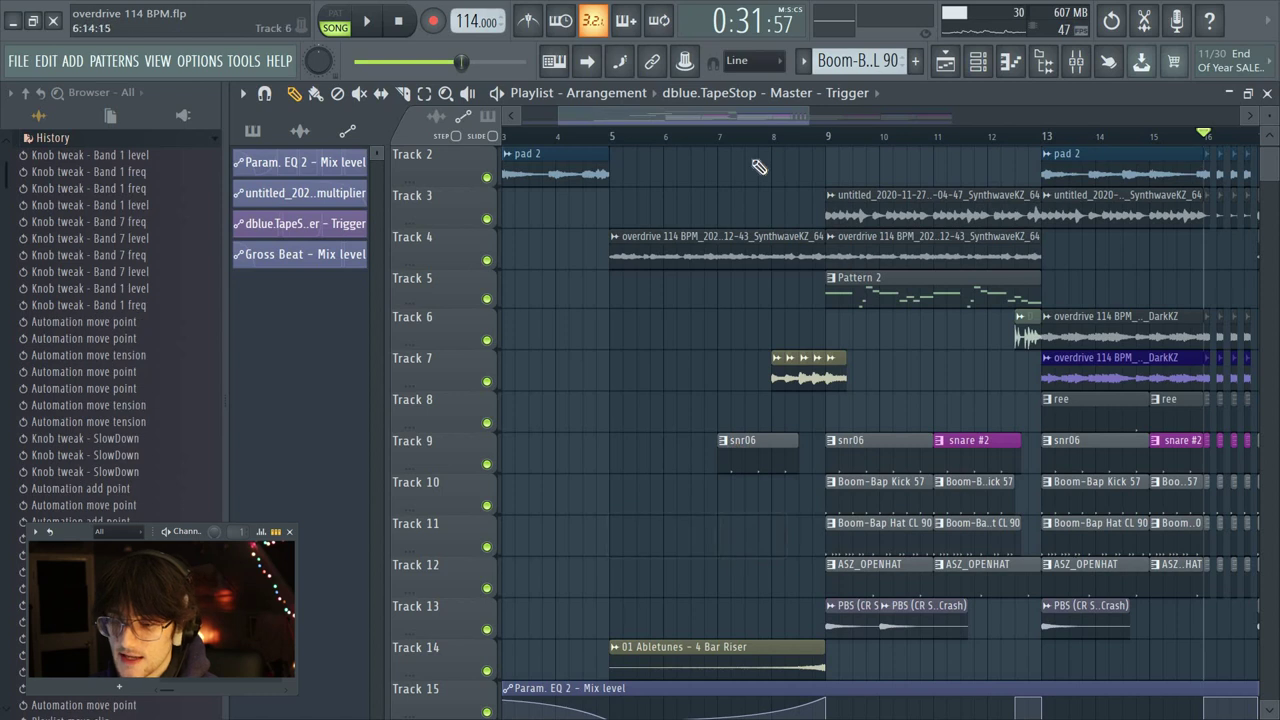
scroll(760, 140, "up", 3)
left_click_drag(769, 464, 805, 463)
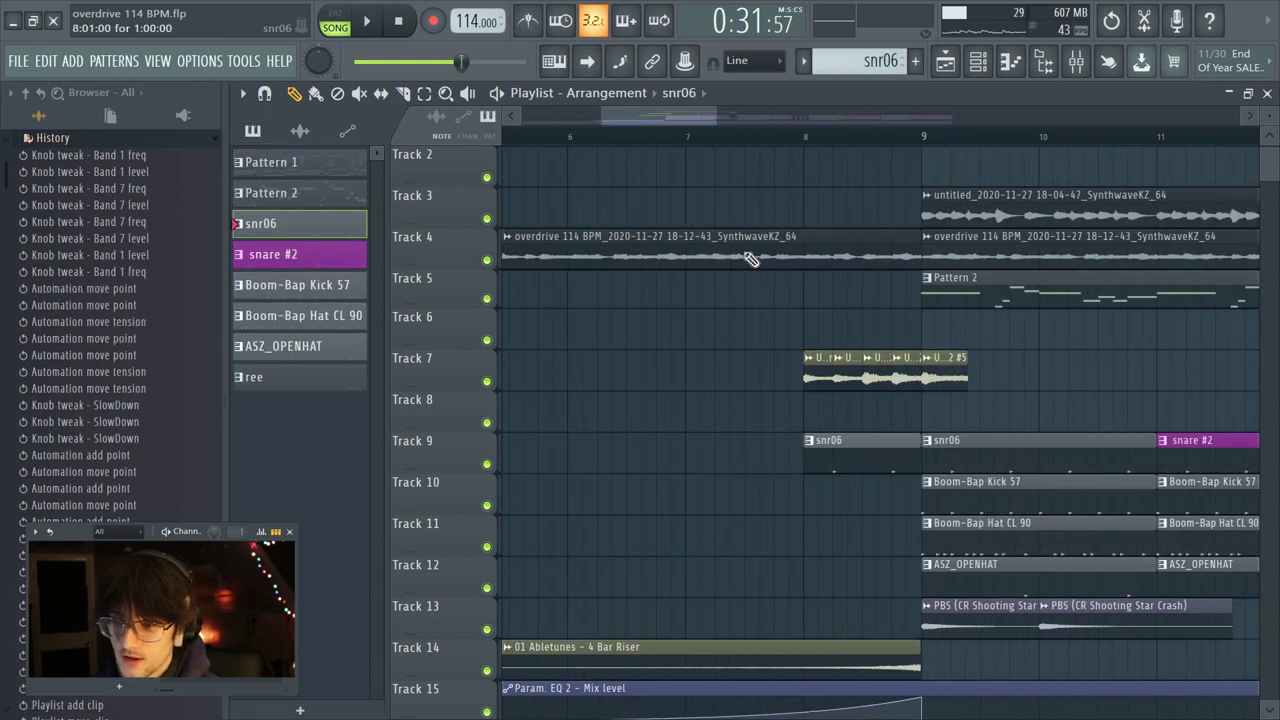
left_click(701, 142)
key("space")
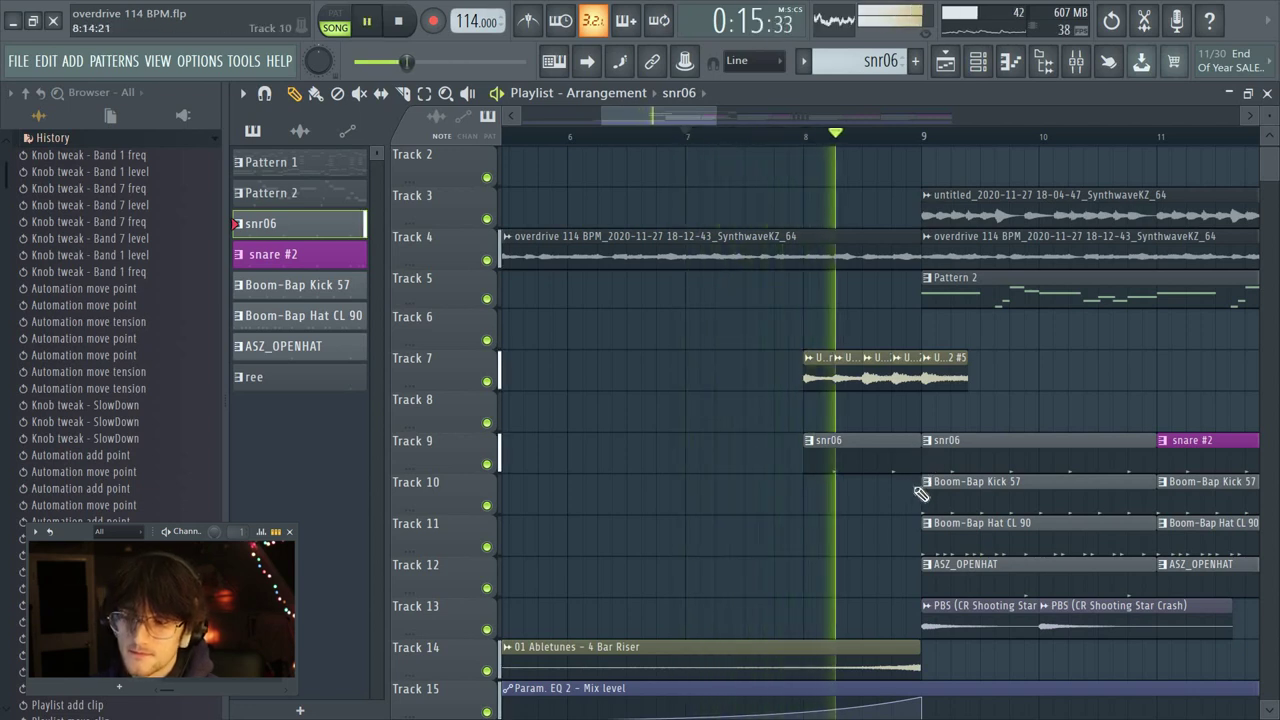
key("space")
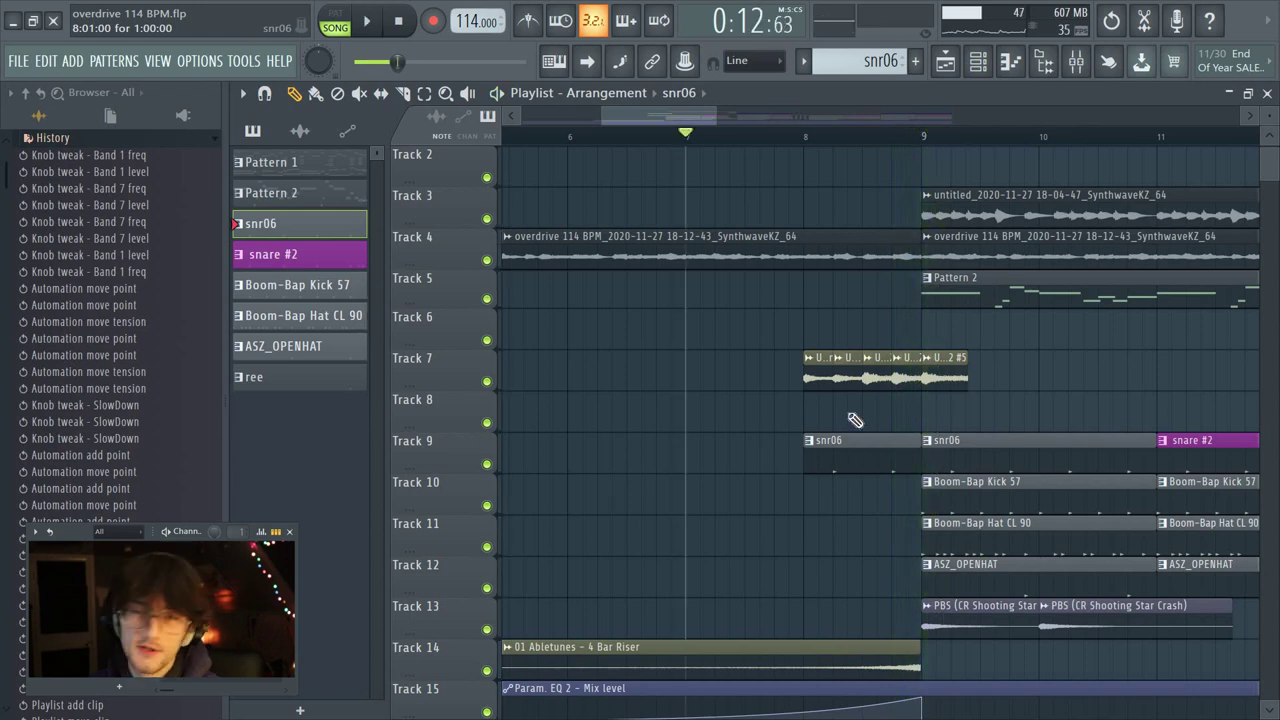
- Trim the starts of the drum clips on Tracks 9 to 12 from bar 17 to mid-bar 17, and play from mid-bar 15
scroll(743, 229, "down", 3)
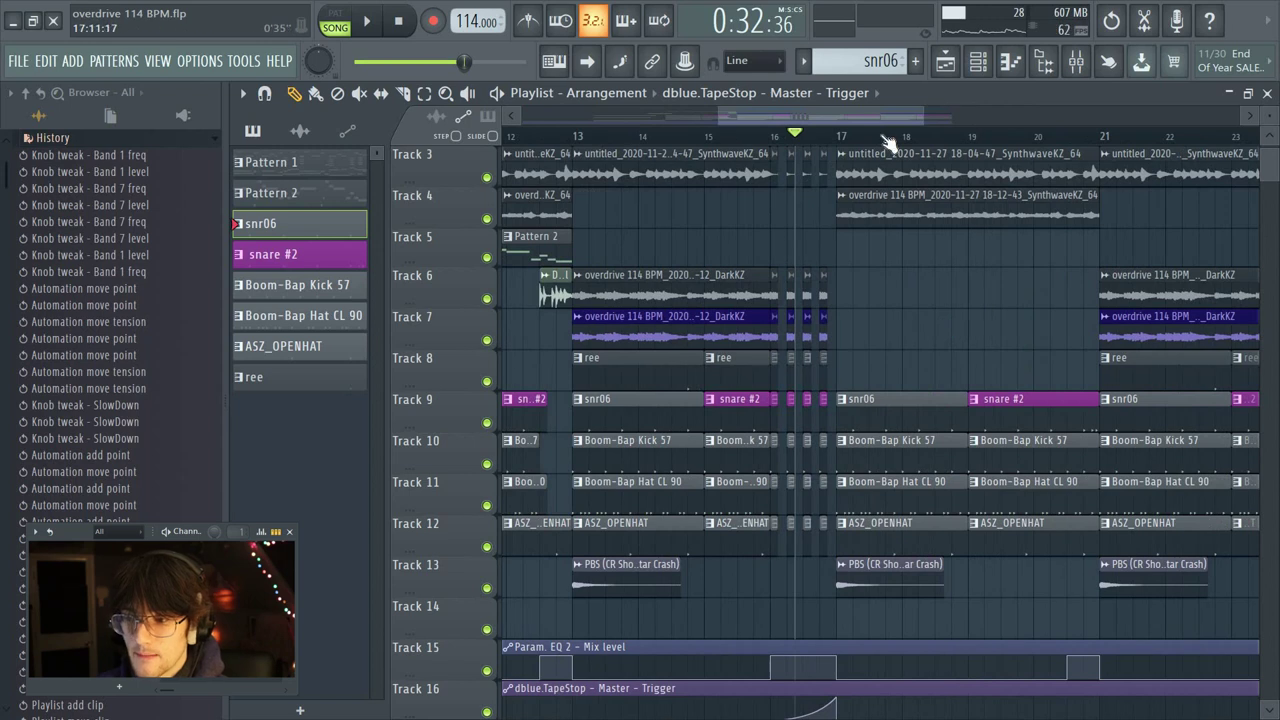
scroll(888, 143, "up", 2)
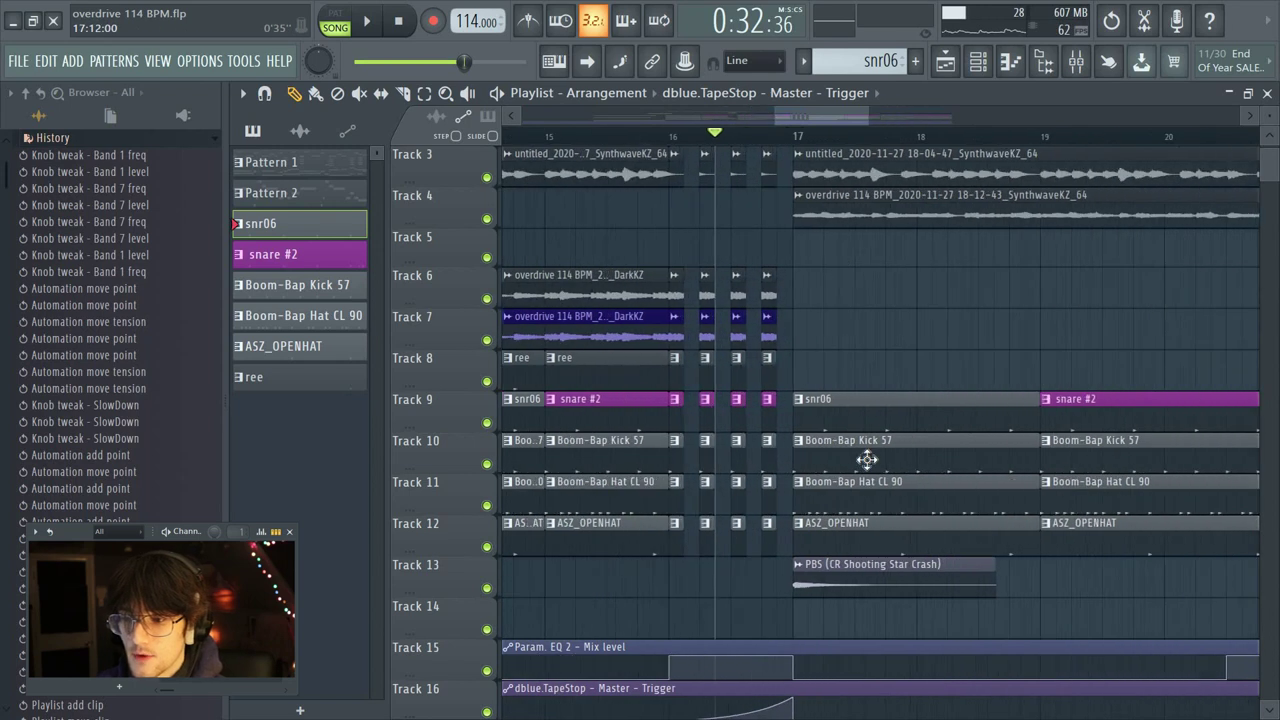
left_click_drag(785, 447, 857, 447)
left_click(583, 137)
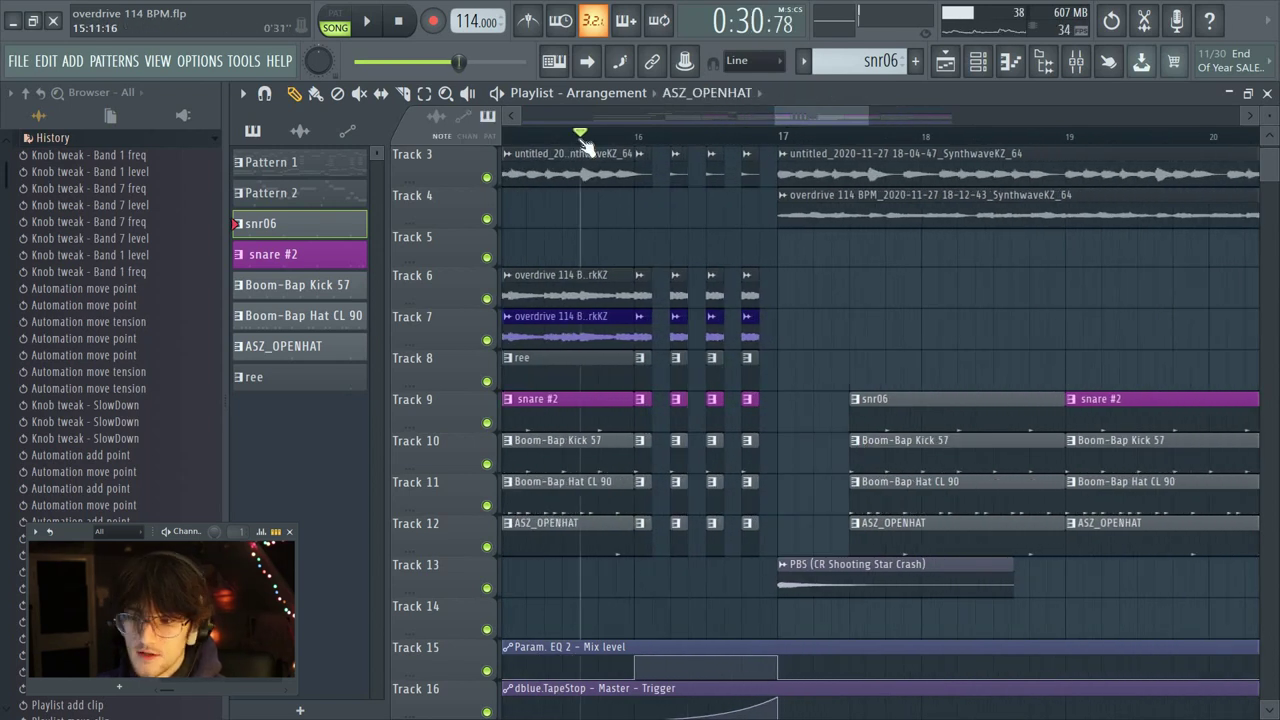
key("space")
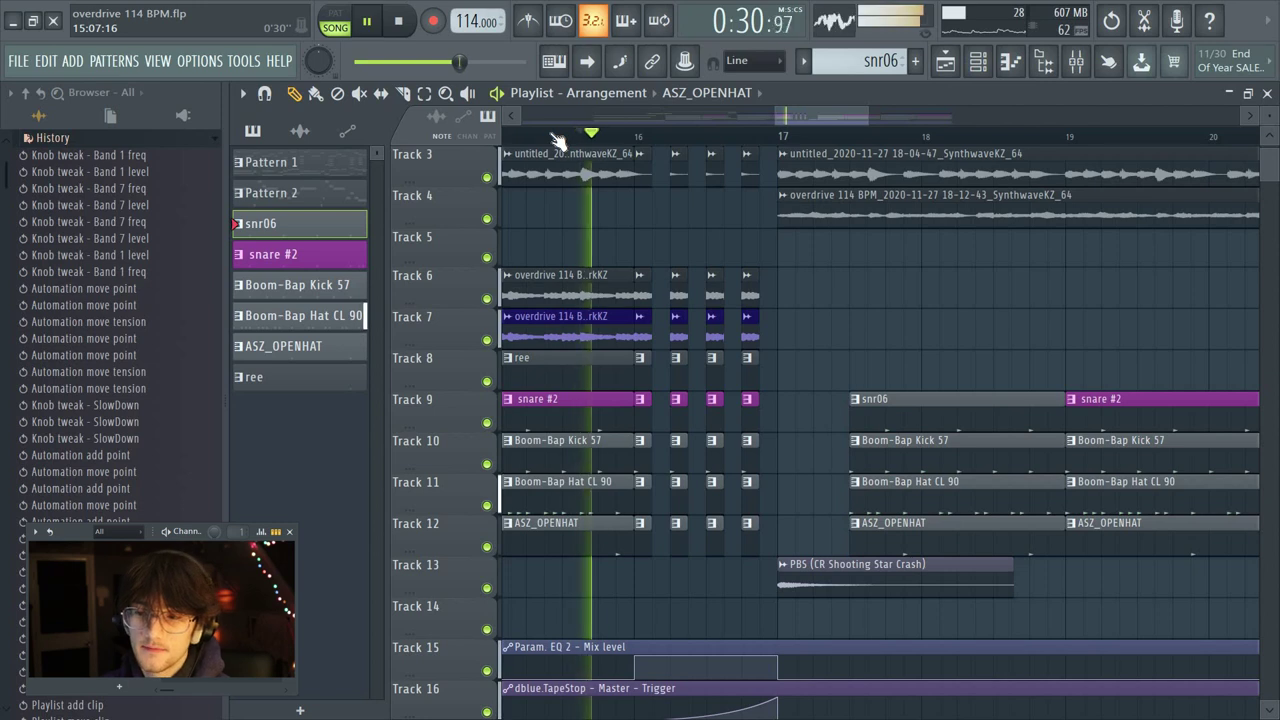
scroll(897, 608, "up", 2)
scroll(897, 608, "down", 1)
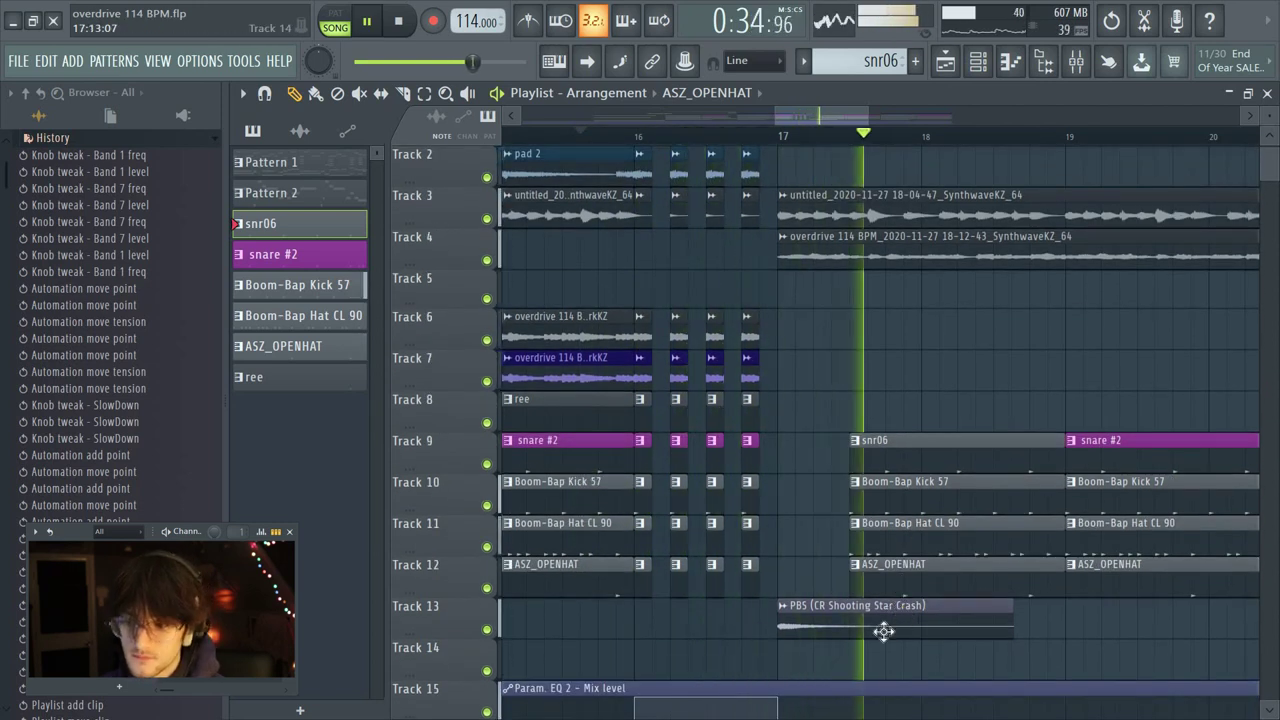
key("space")
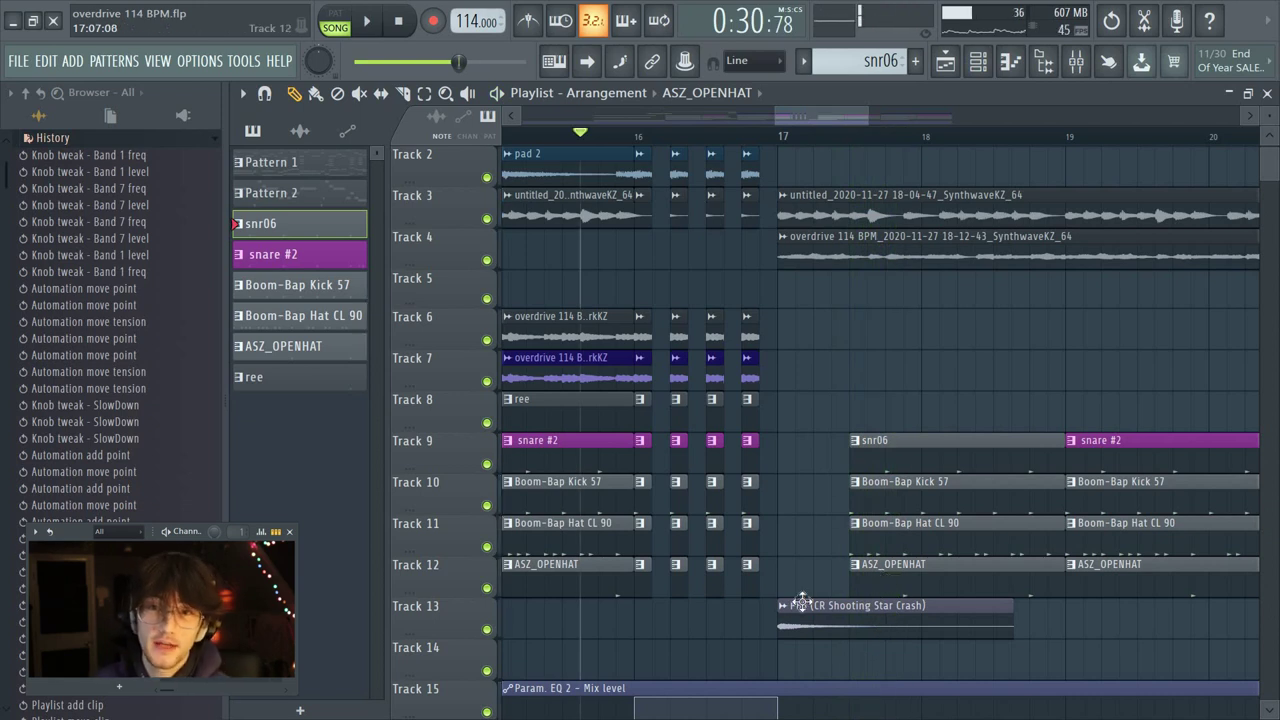
- Trim the starts of the drum clips on Tracks 9 to 12 to bar 18, and add another Shooting Star Crash there
left_click_drag(858, 395, 886, 586)
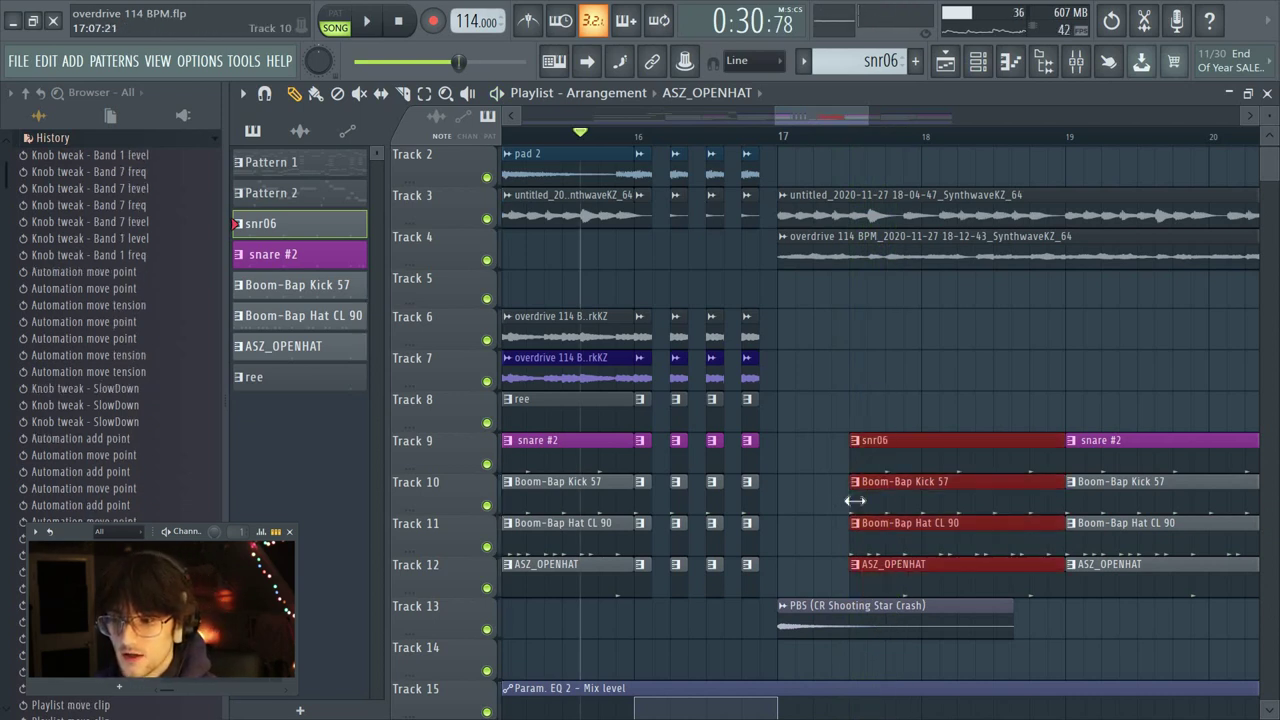
left_click_drag(853, 507, 925, 507)
left_click(921, 627)
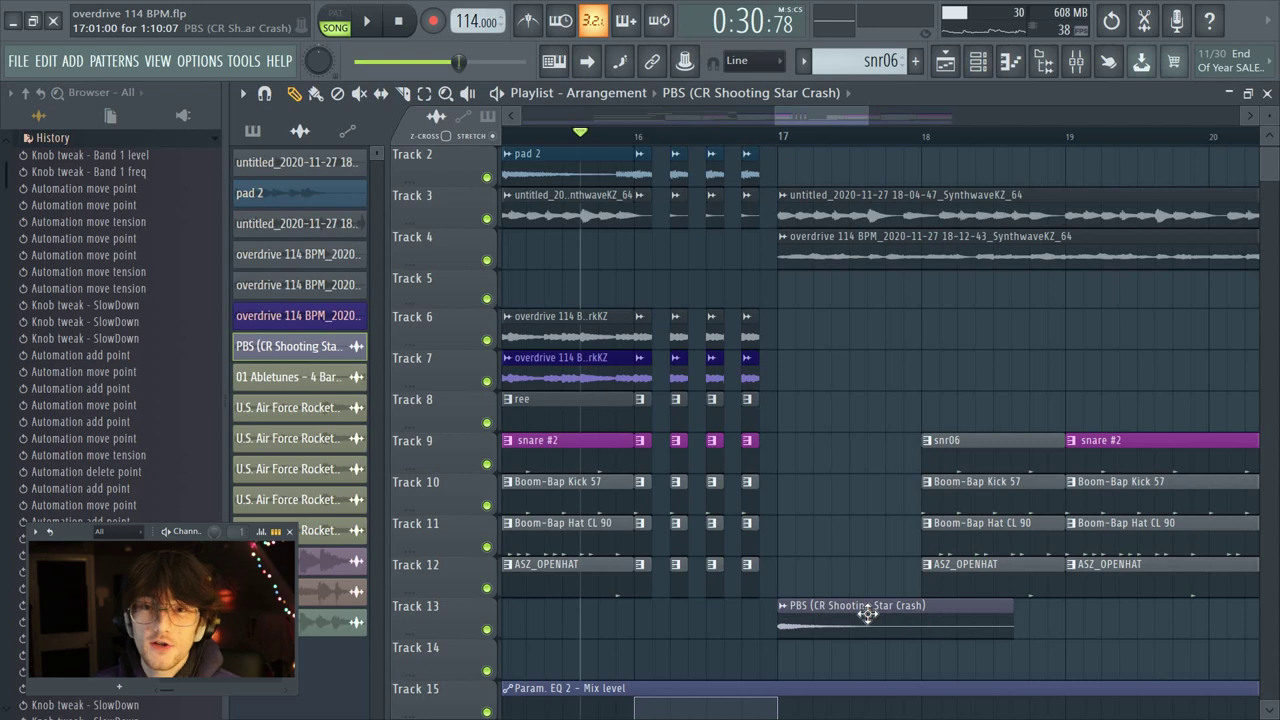
left_click_drag(920, 651, 925, 612)
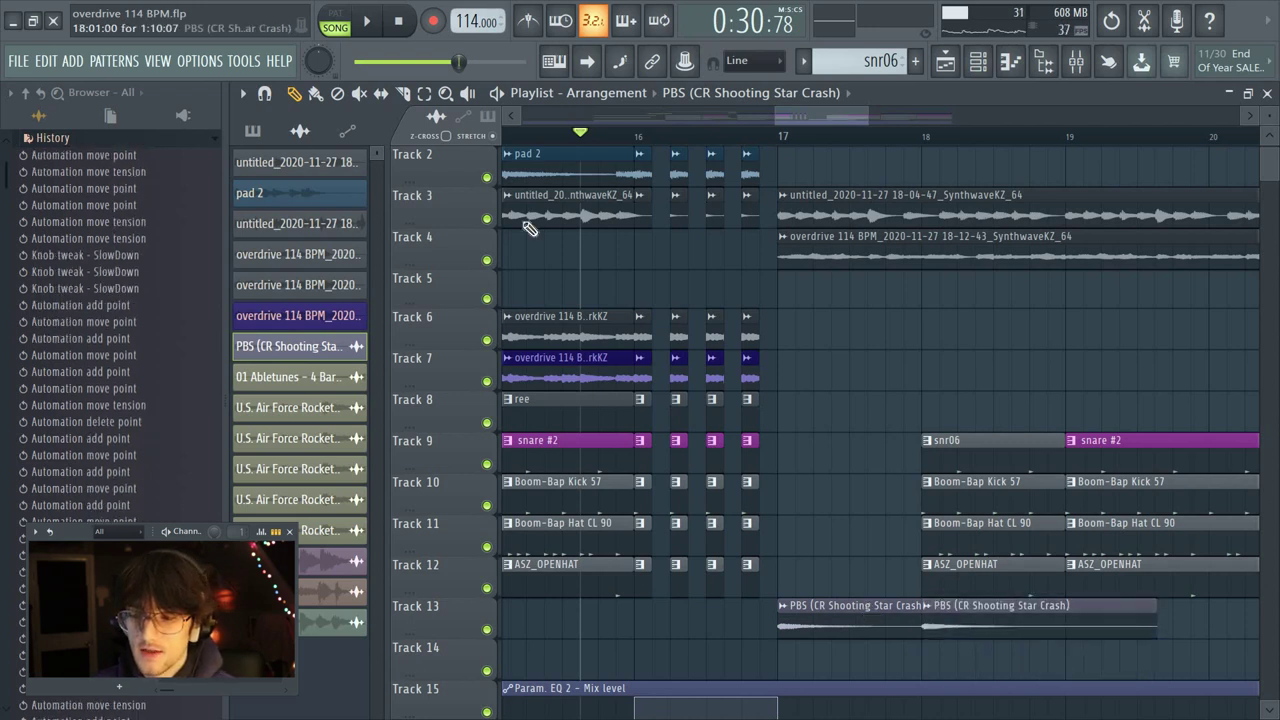
left_click(543, 134)
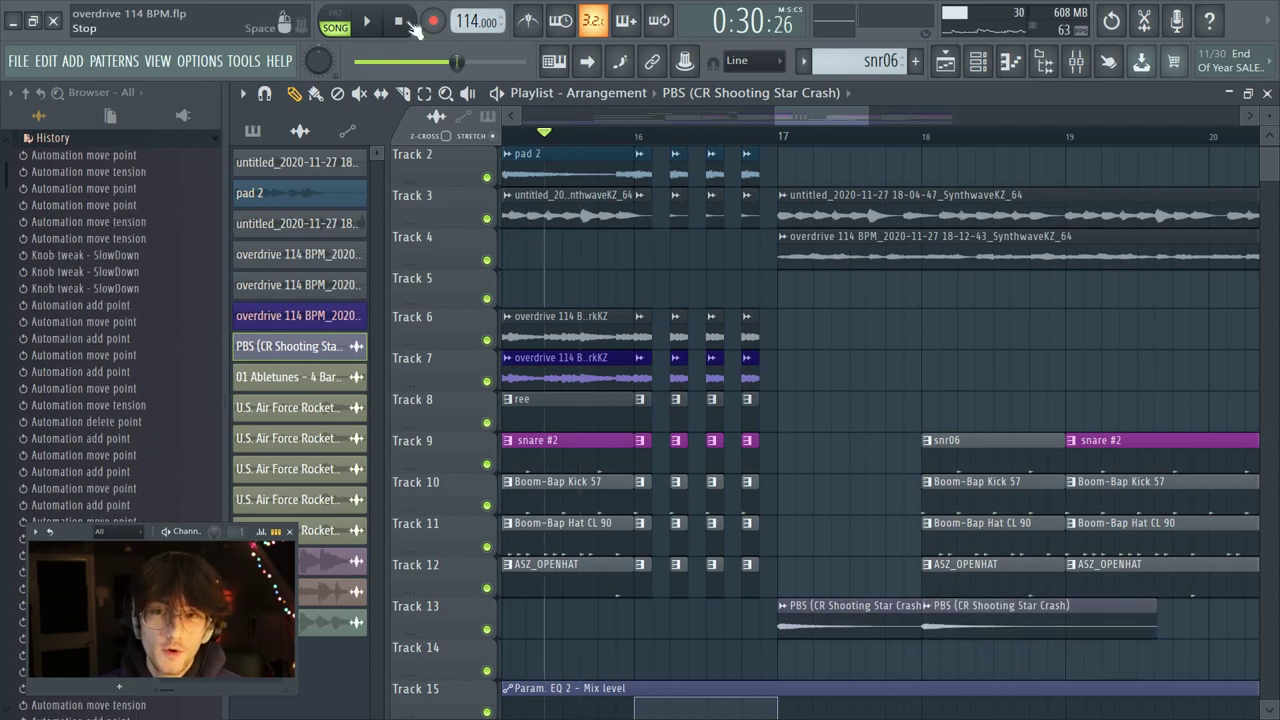
- Add a second curved TapeStop trigger ramp rising from bar 17 to bar 18 on Track 16
scroll(910, 580, "down", 5)
right_click(889, 566)
key("ctrl+z")
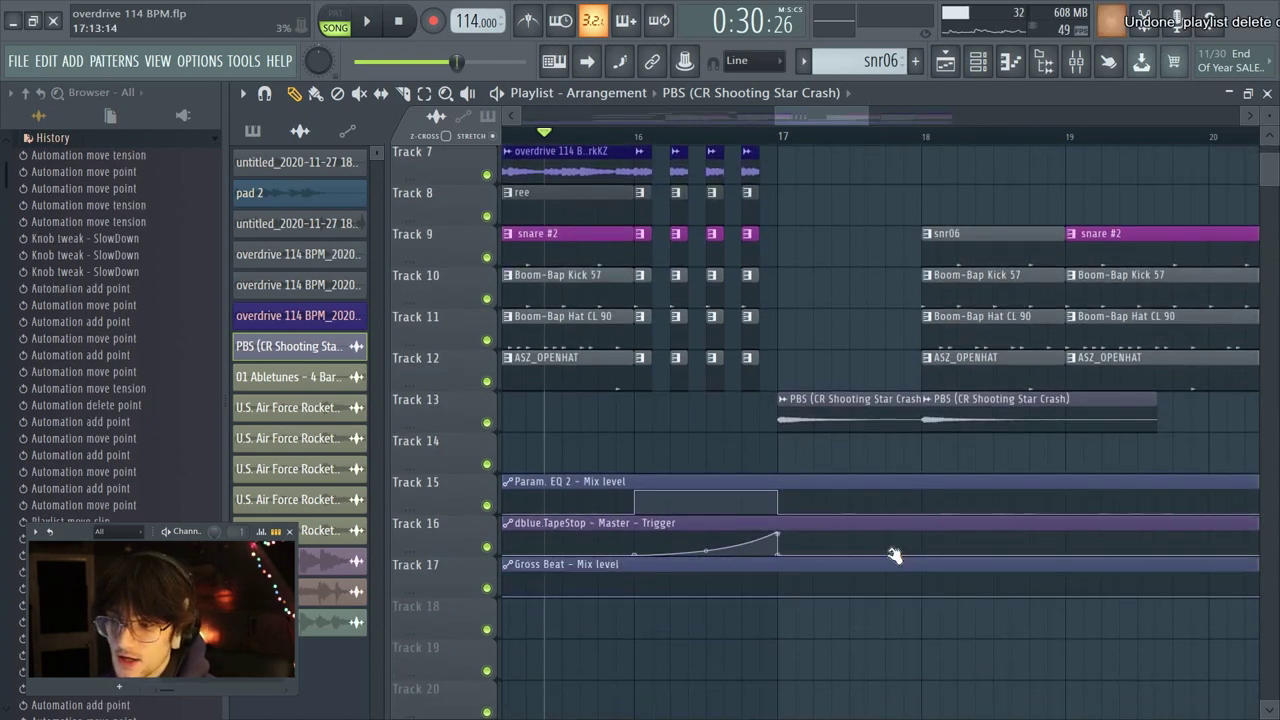
left_click_drag(893, 556, 918, 617)
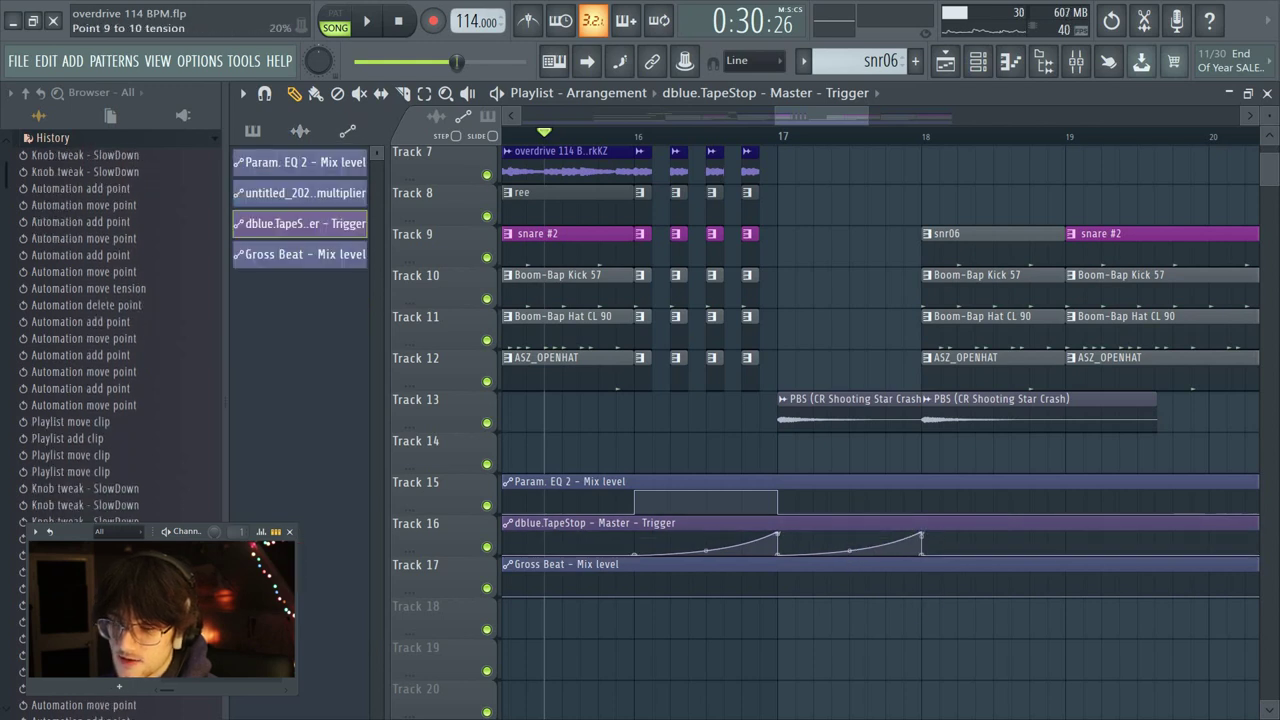